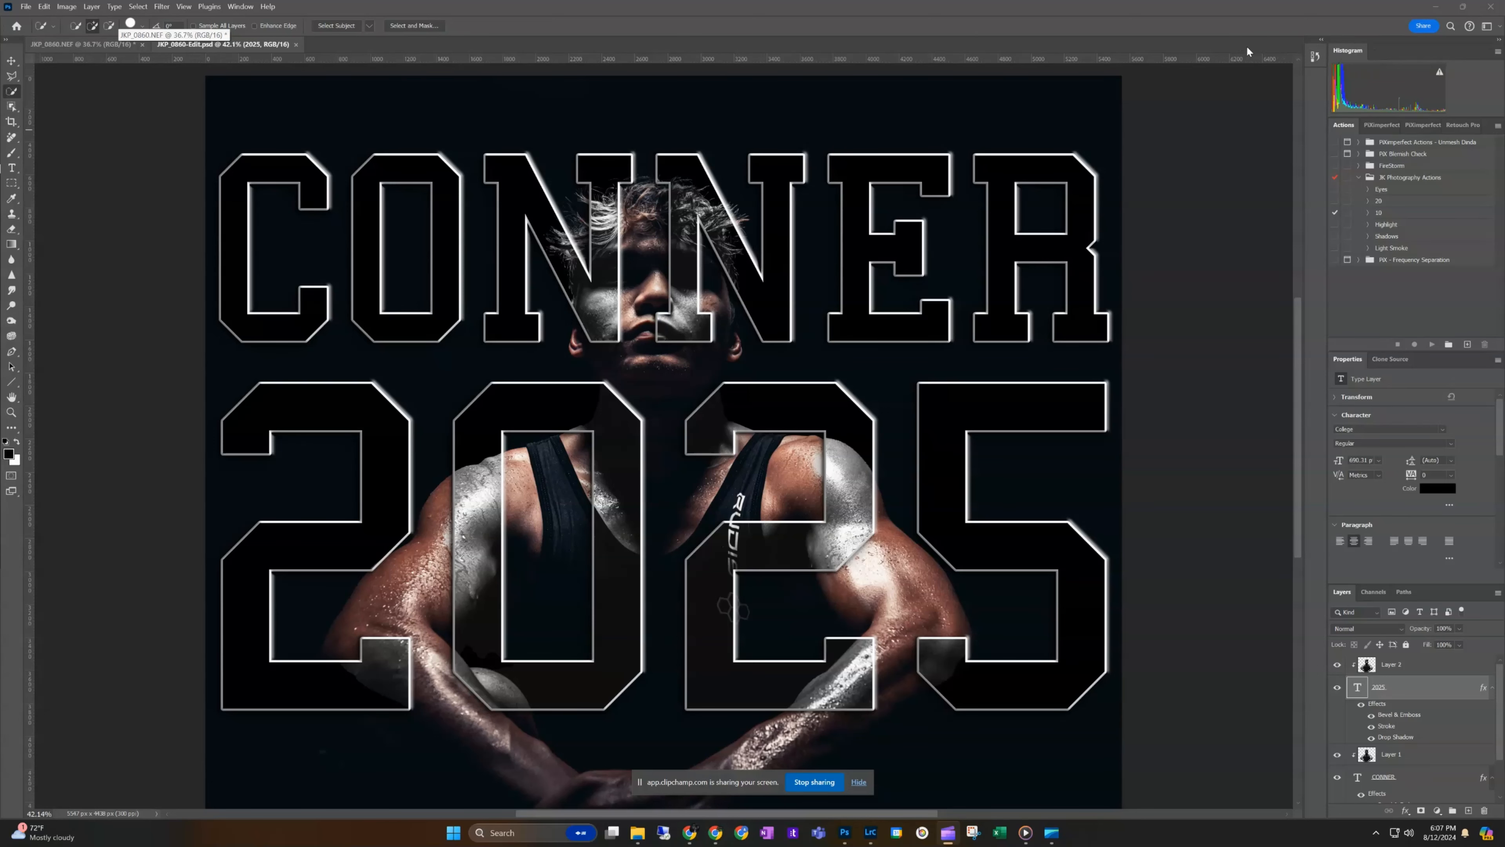
- Compare the finished name-and-year poster document with the original photo document
key("ctrl+Tab")
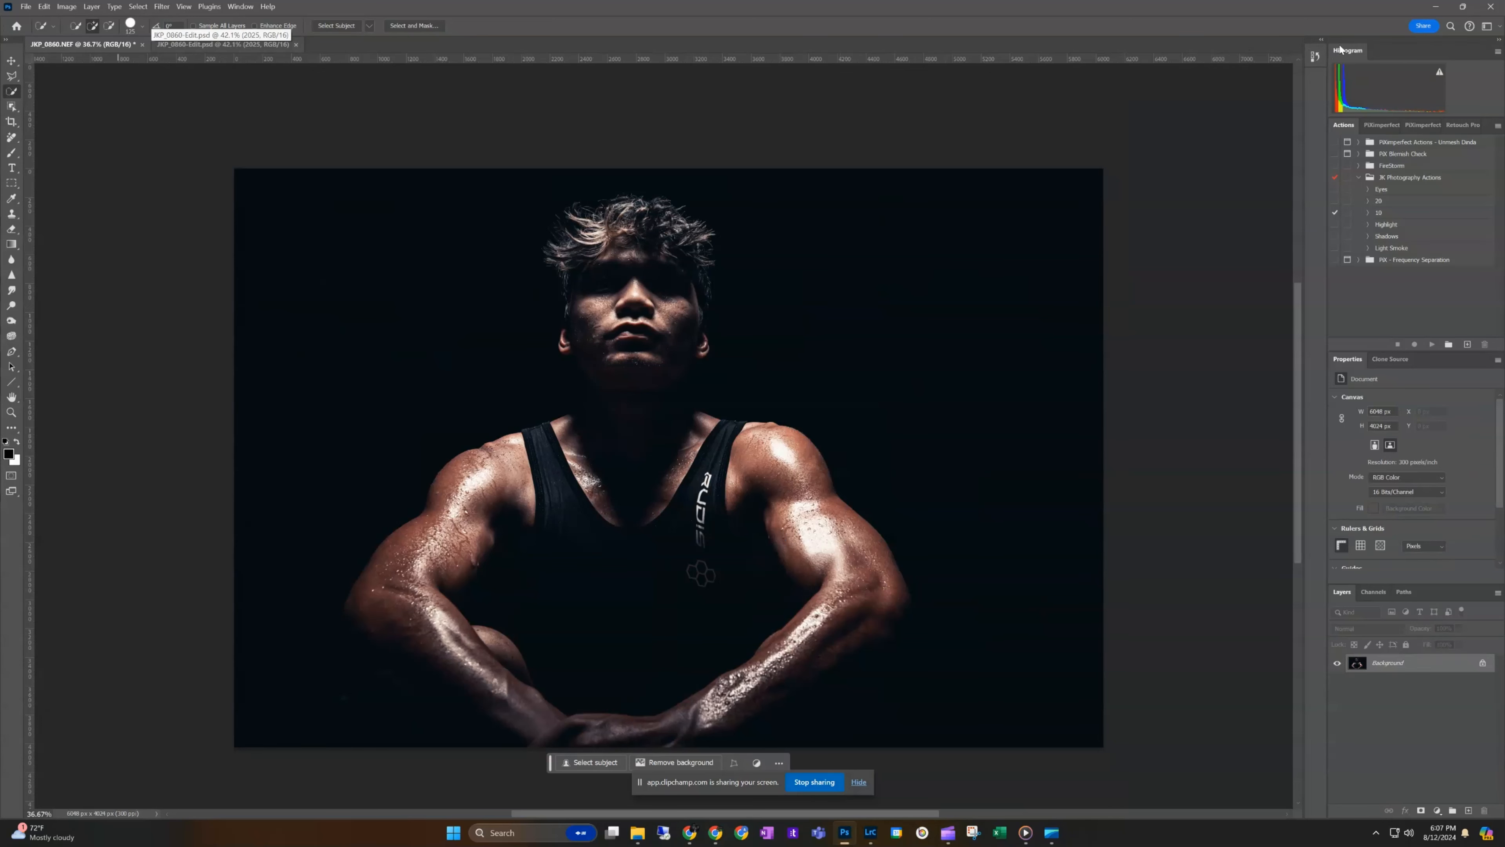
key("ctrl+Tab")
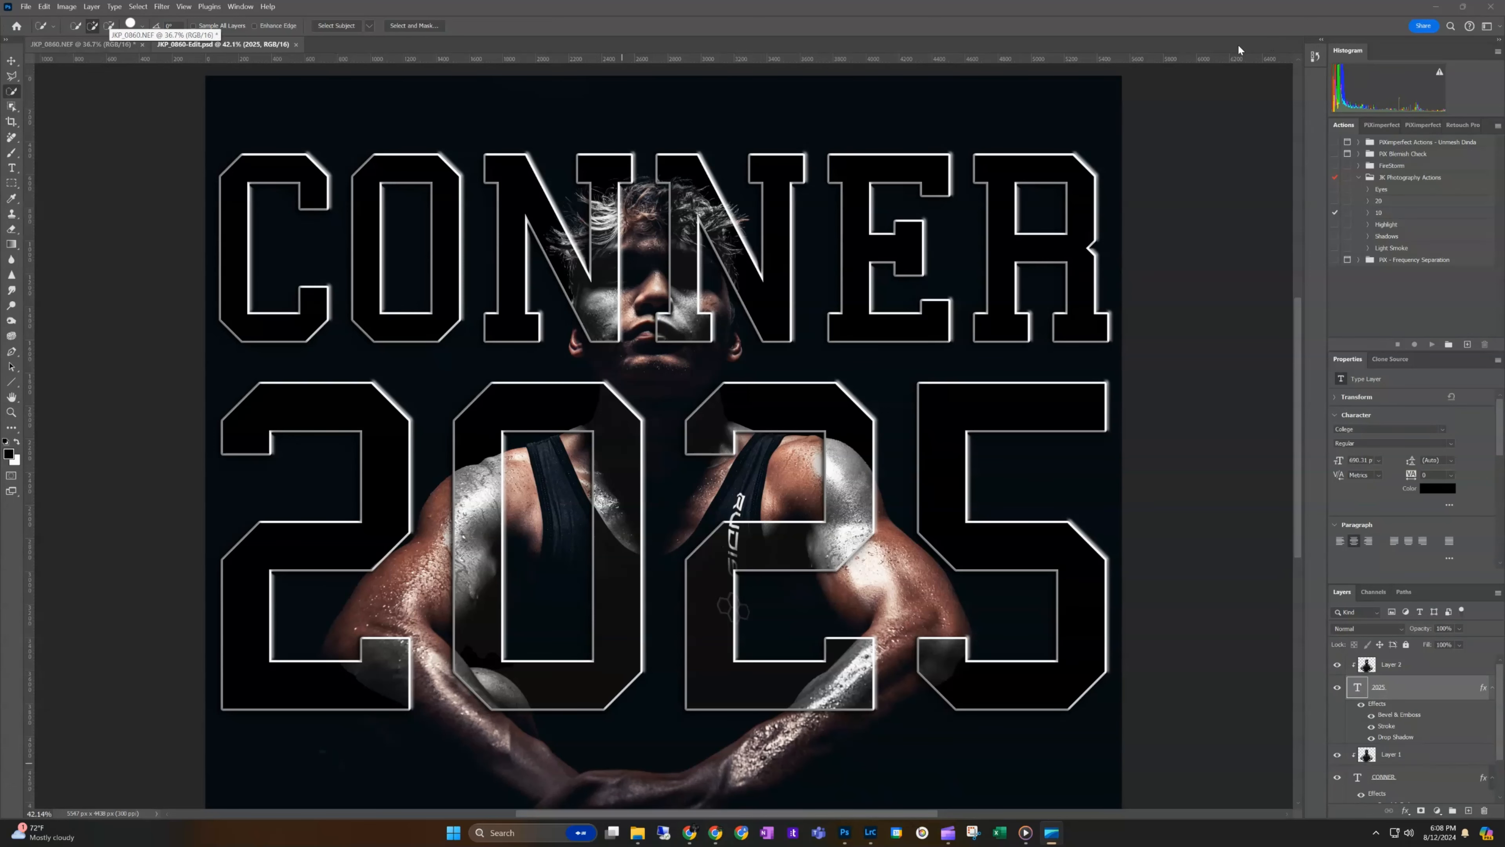
key("ctrl+Tab")
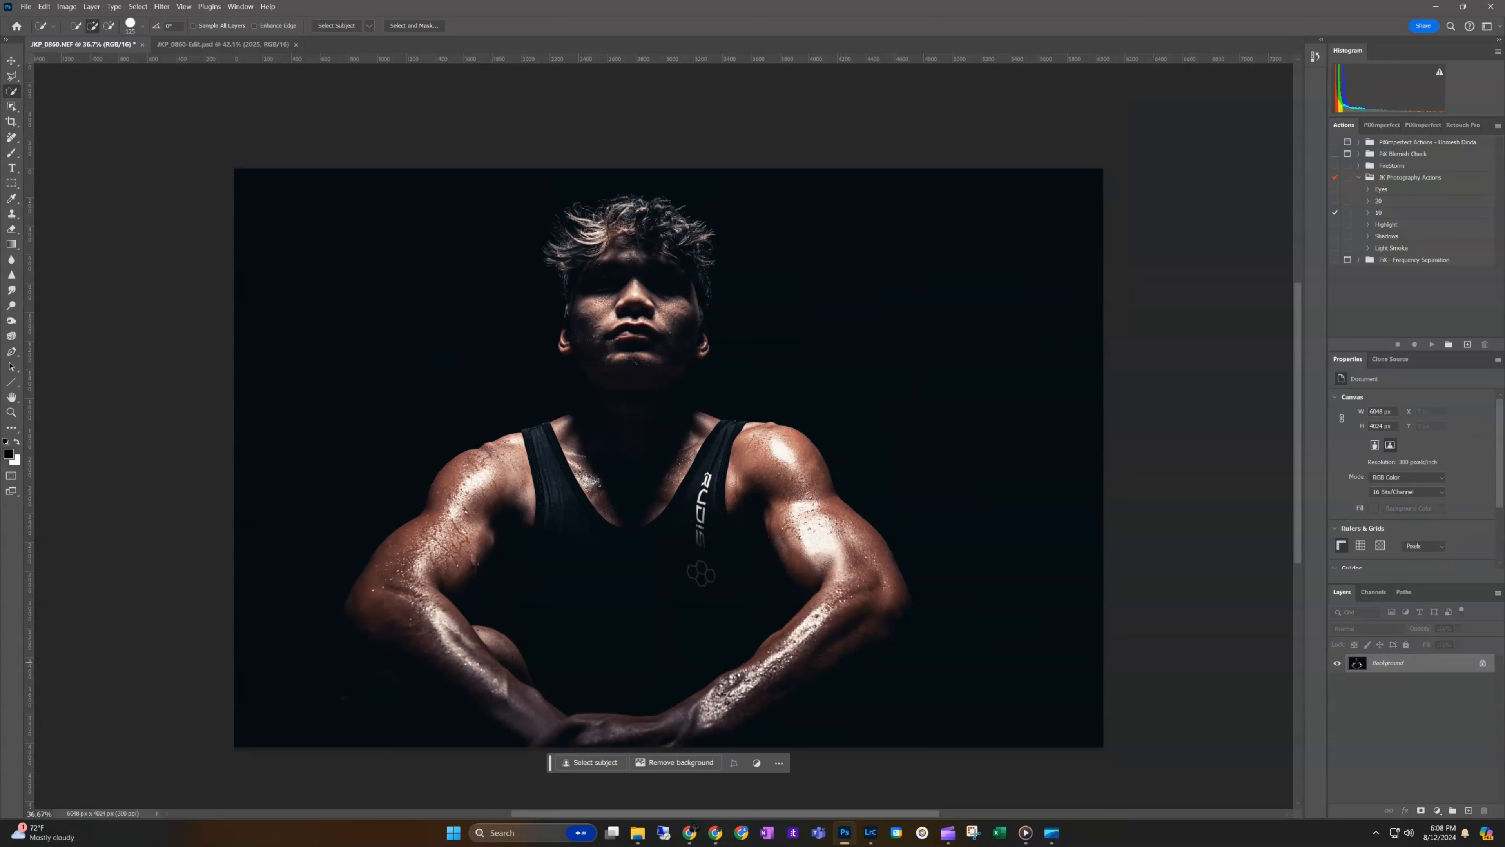
- Duplicate the photo's Background layer and add a paragraph text with the athlete's first name across the chest
key("ctrl+j")
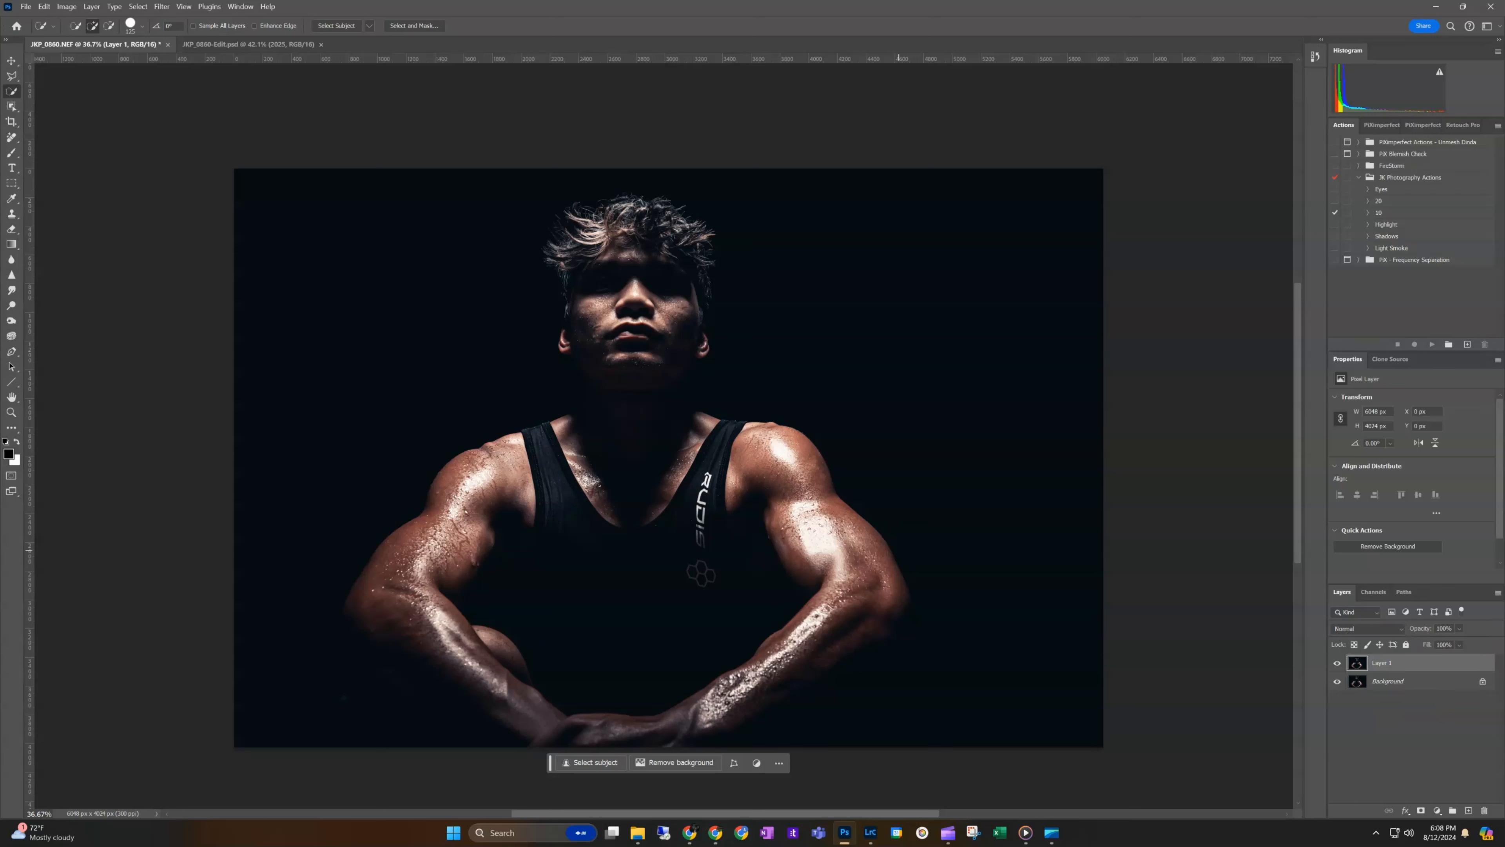
key("t")
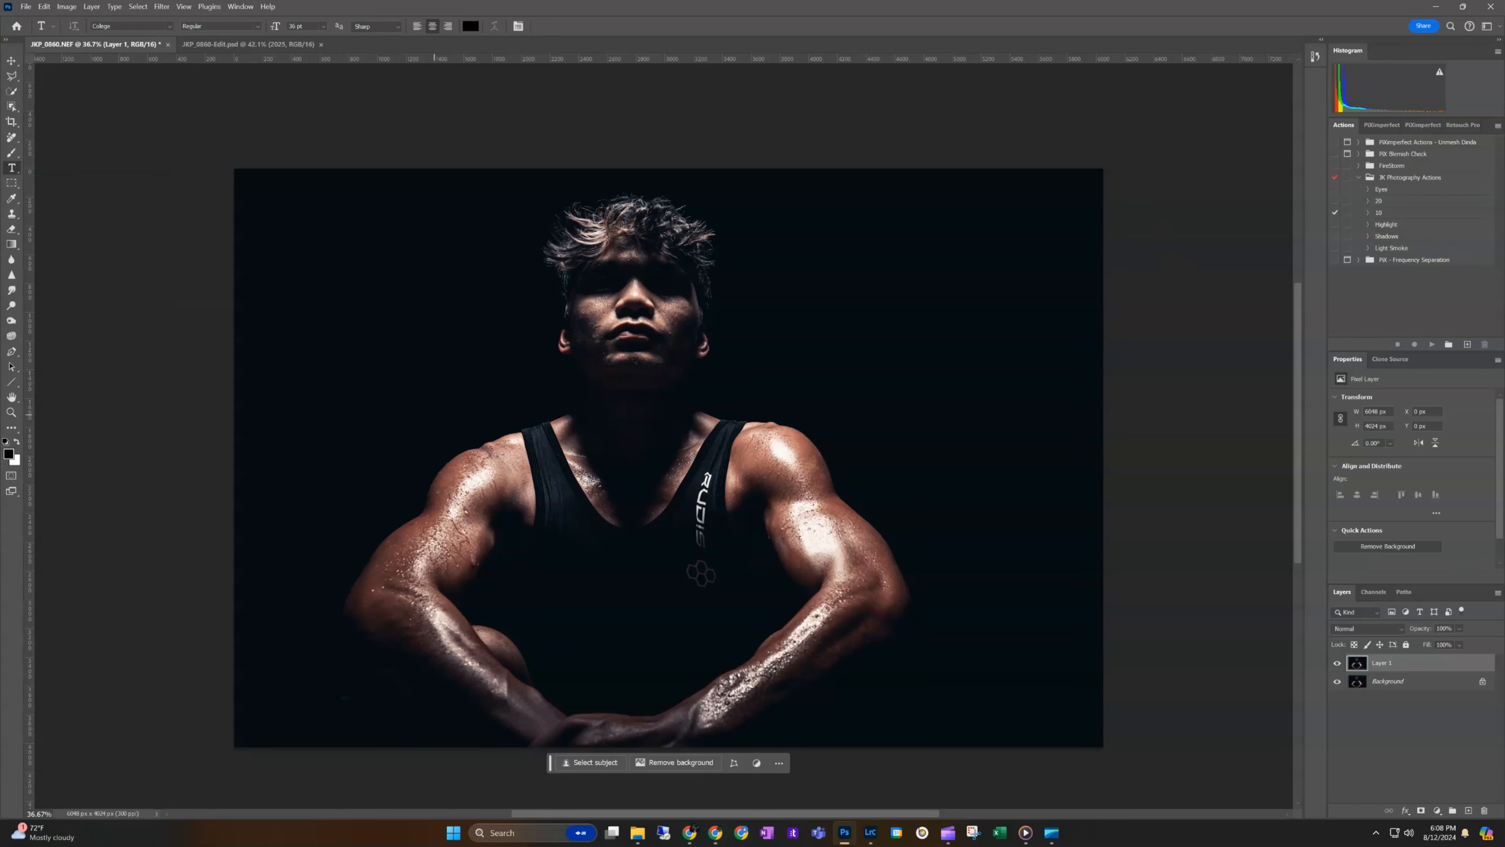
left_click_drag(369, 470, 990, 617)
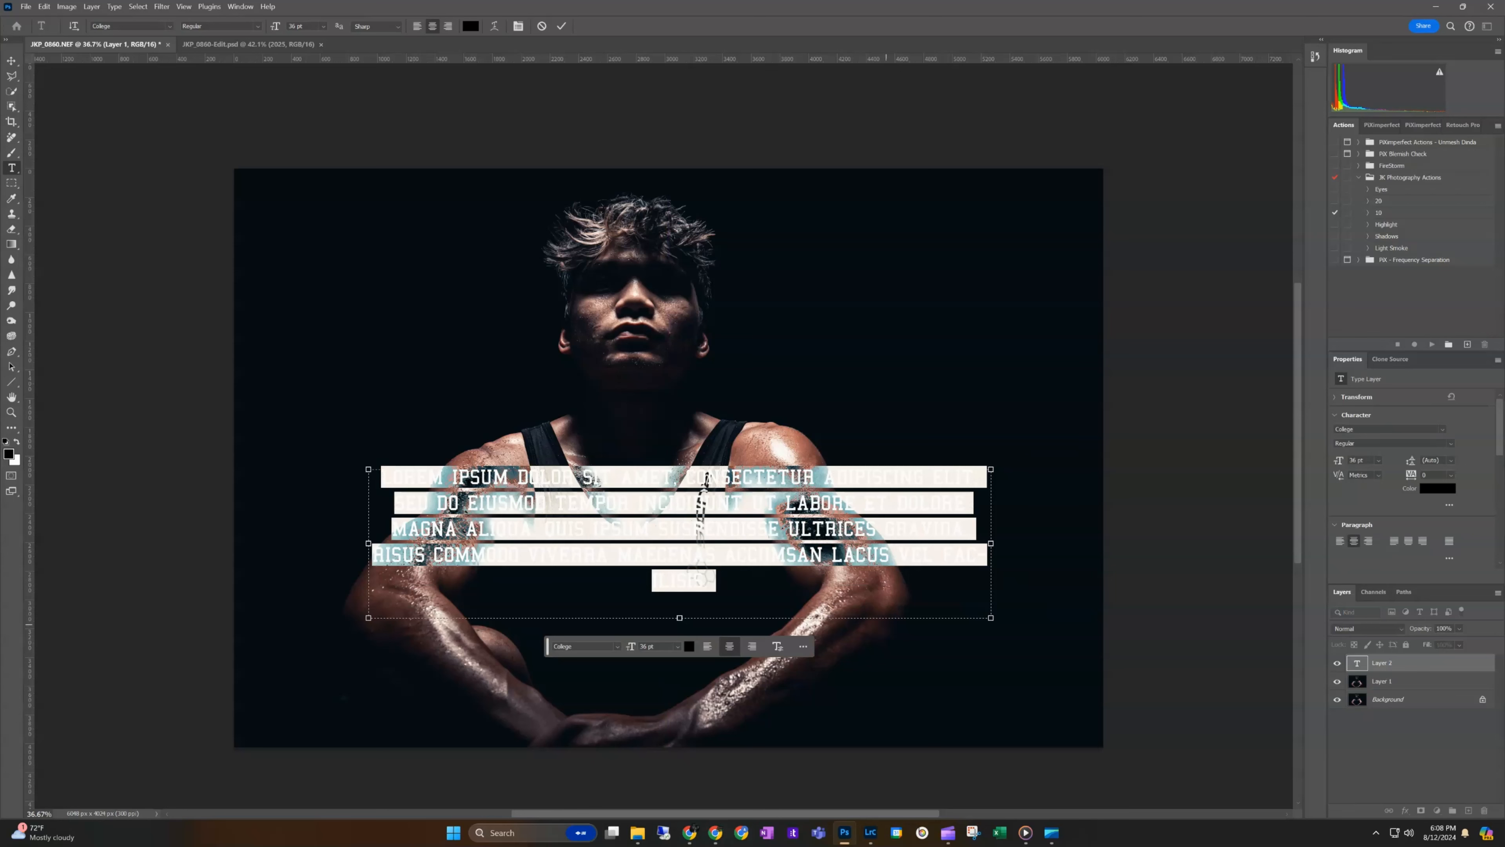
type("CONNER")
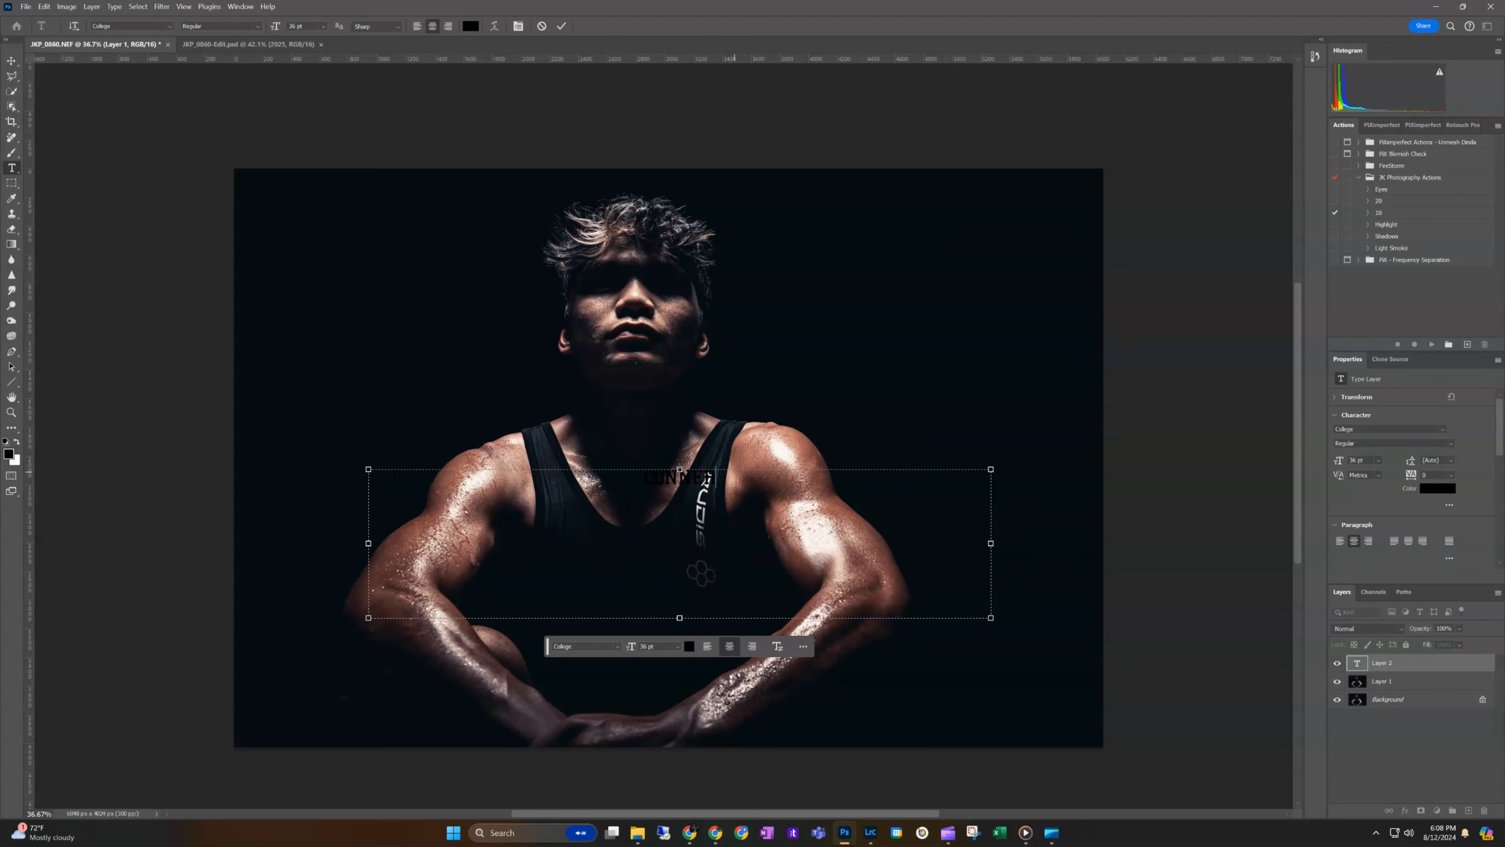
- Narrow the name's text box slightly and set the name's font size to 150 pt
double_click(707, 478)
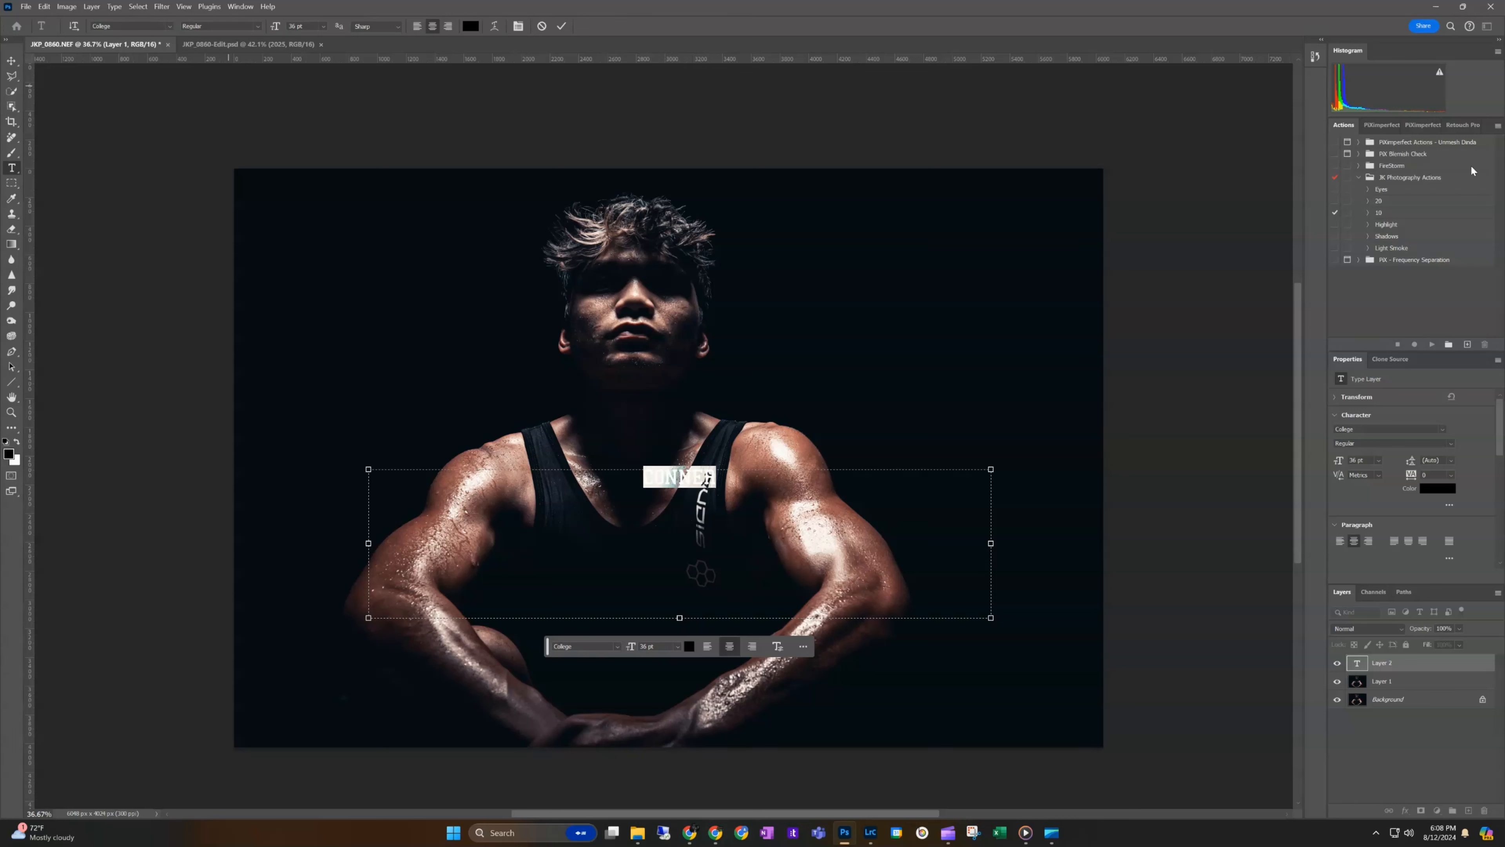
left_click(707, 478)
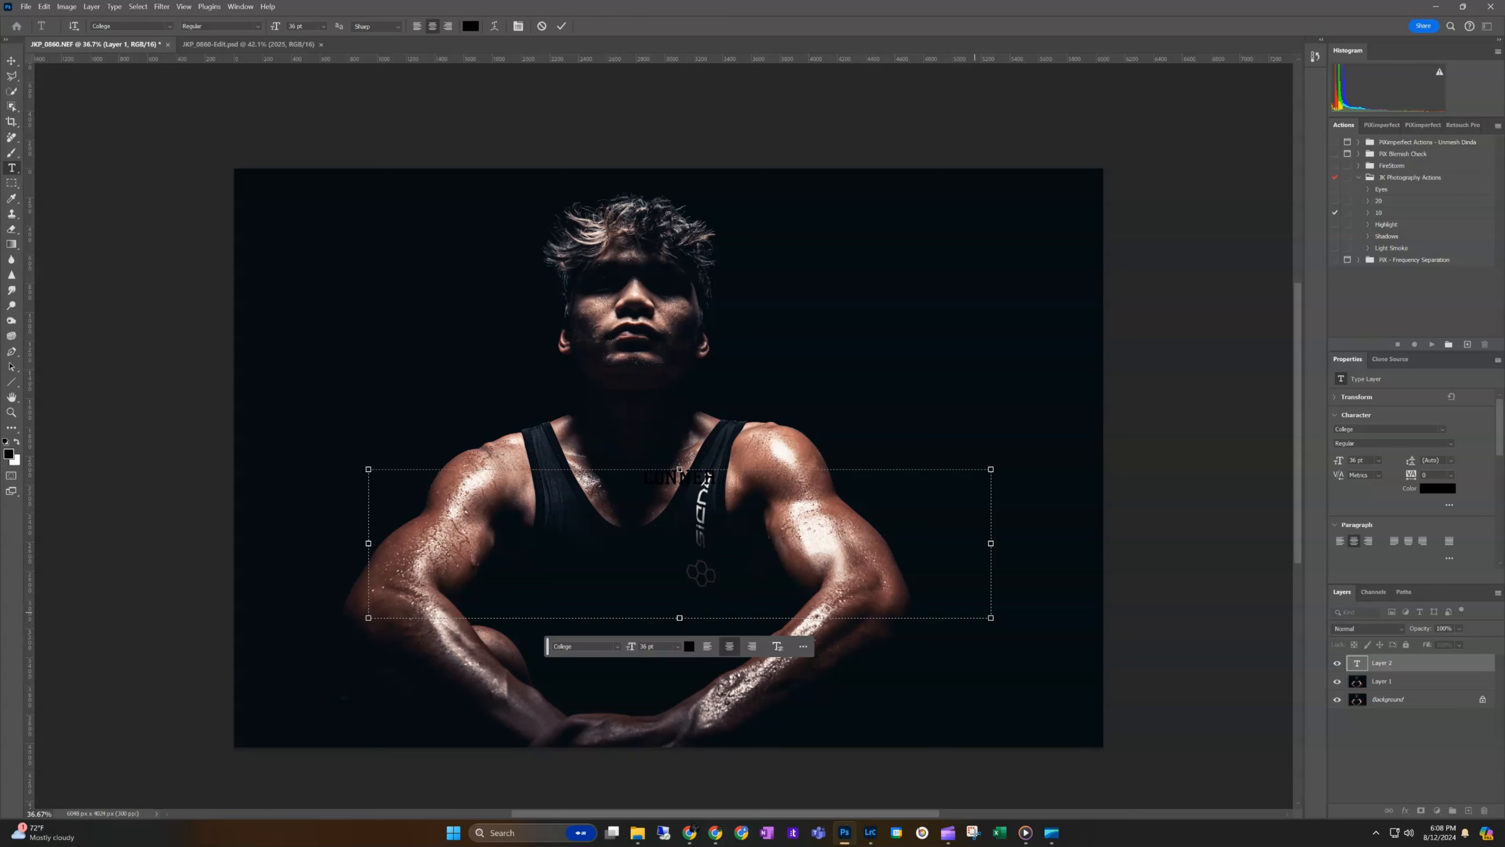
left_click_drag(991, 617, 931, 607)
left_click_drag(687, 478, 593, 478)
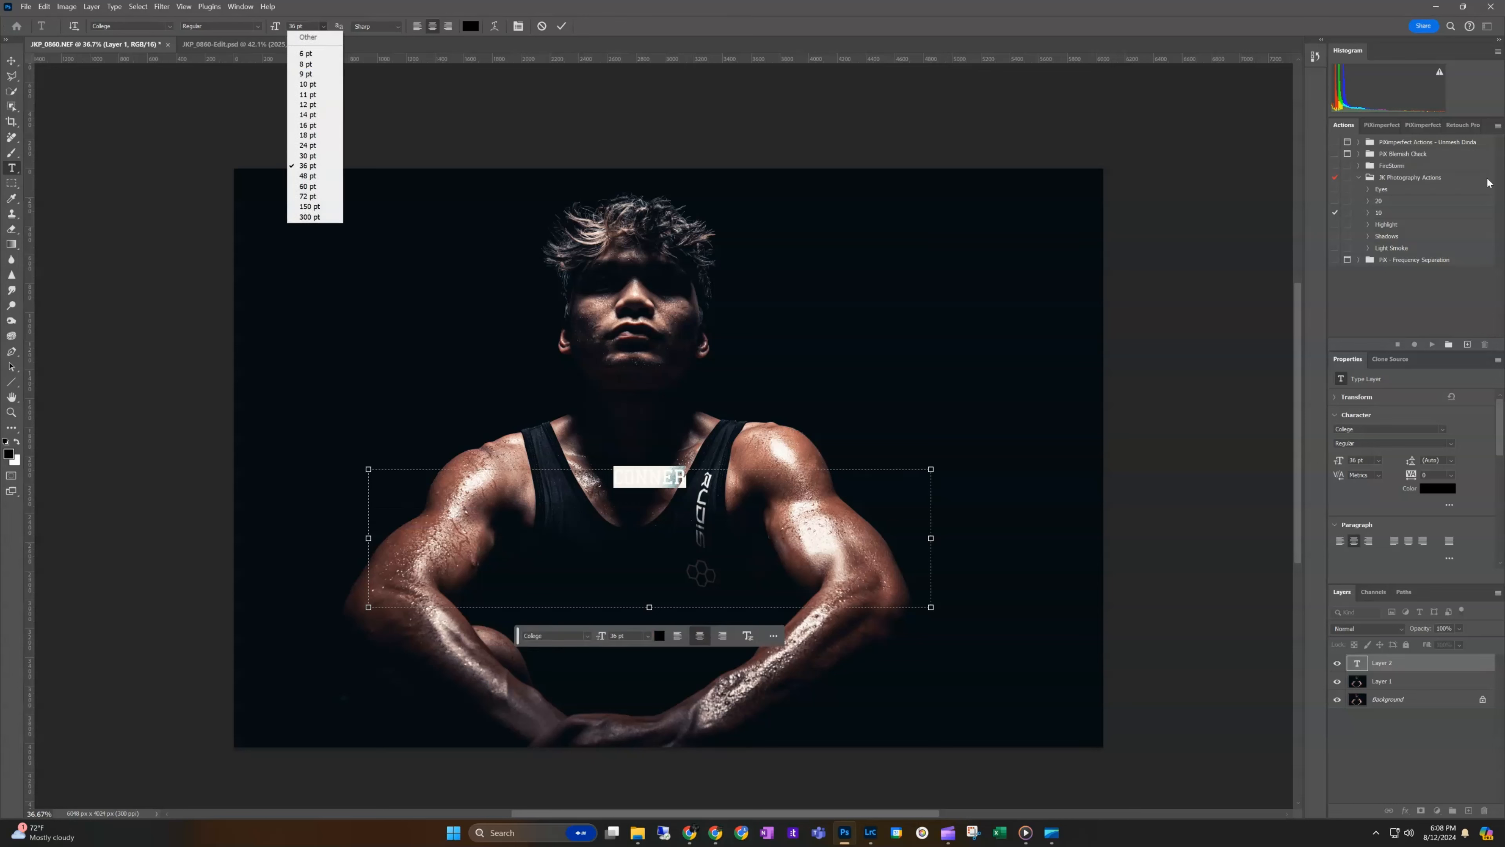
key("Down")
key("Down")
key("Down")
key("Down")
key("Return")
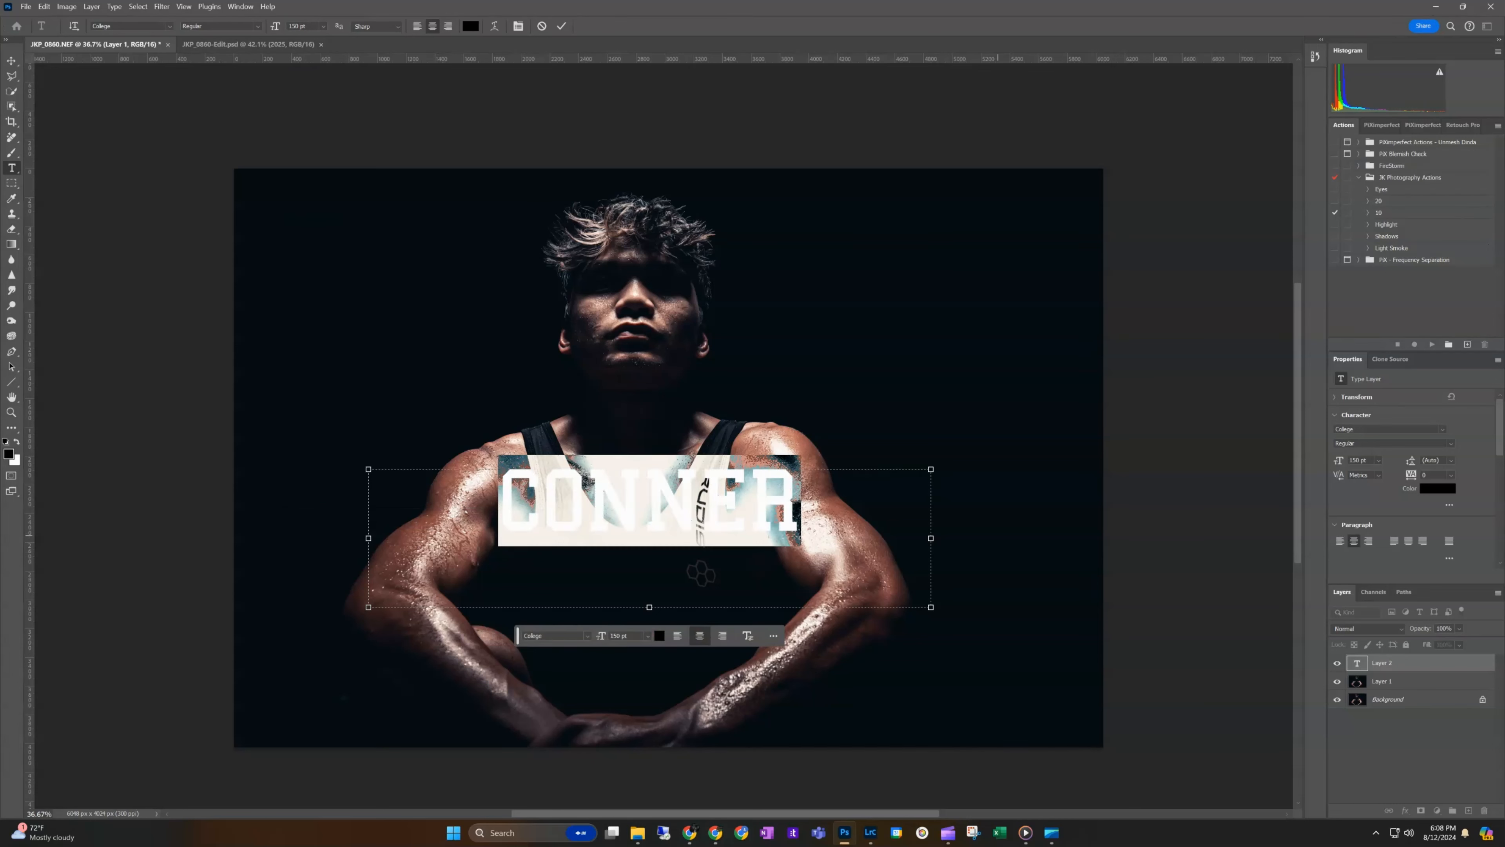
- Shrink the name's text box so it fits closely around the word, and commit the text
key("ctrl+Return")
left_click(833, 535)
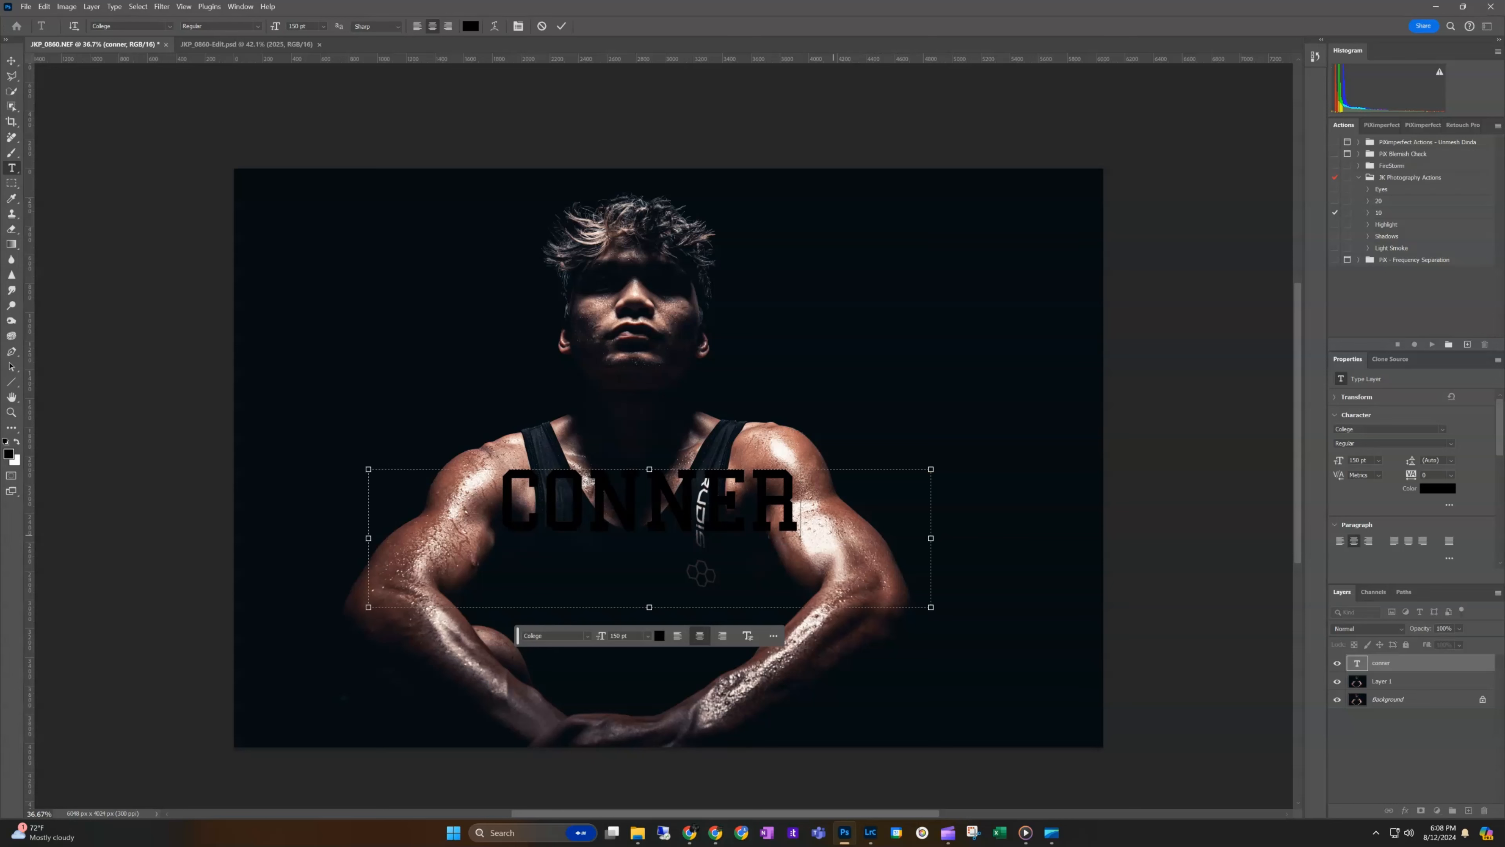
left_click_drag(932, 607, 683, 539)
left_click(834, 540)
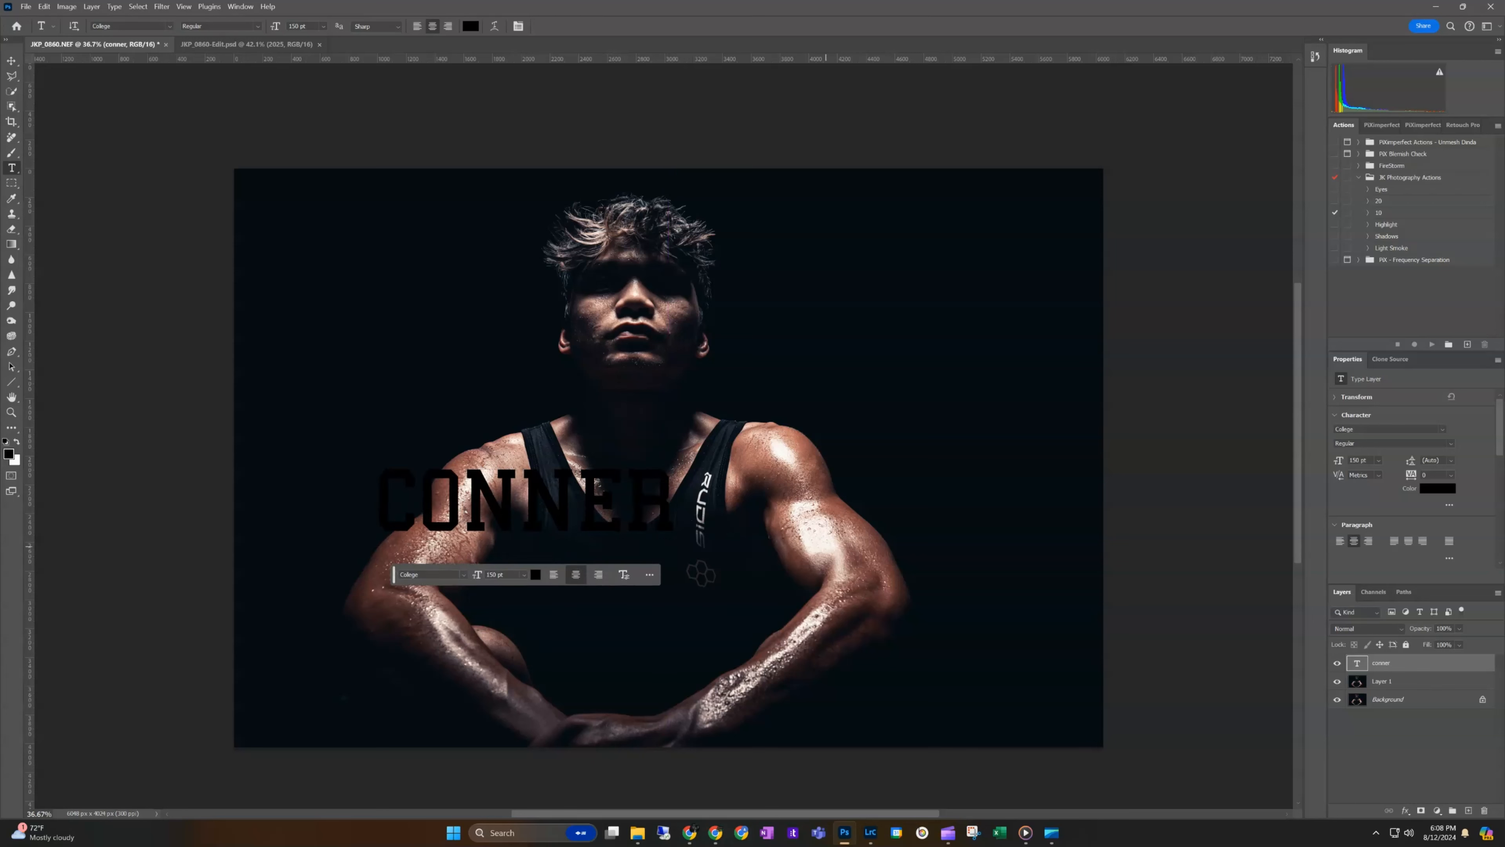
- Scale the name text proportionally to the full canvas width and move it to the canvas's upper edge over the face
key("ctrl+t")
left_click_drag(689, 541, 1115, 595)
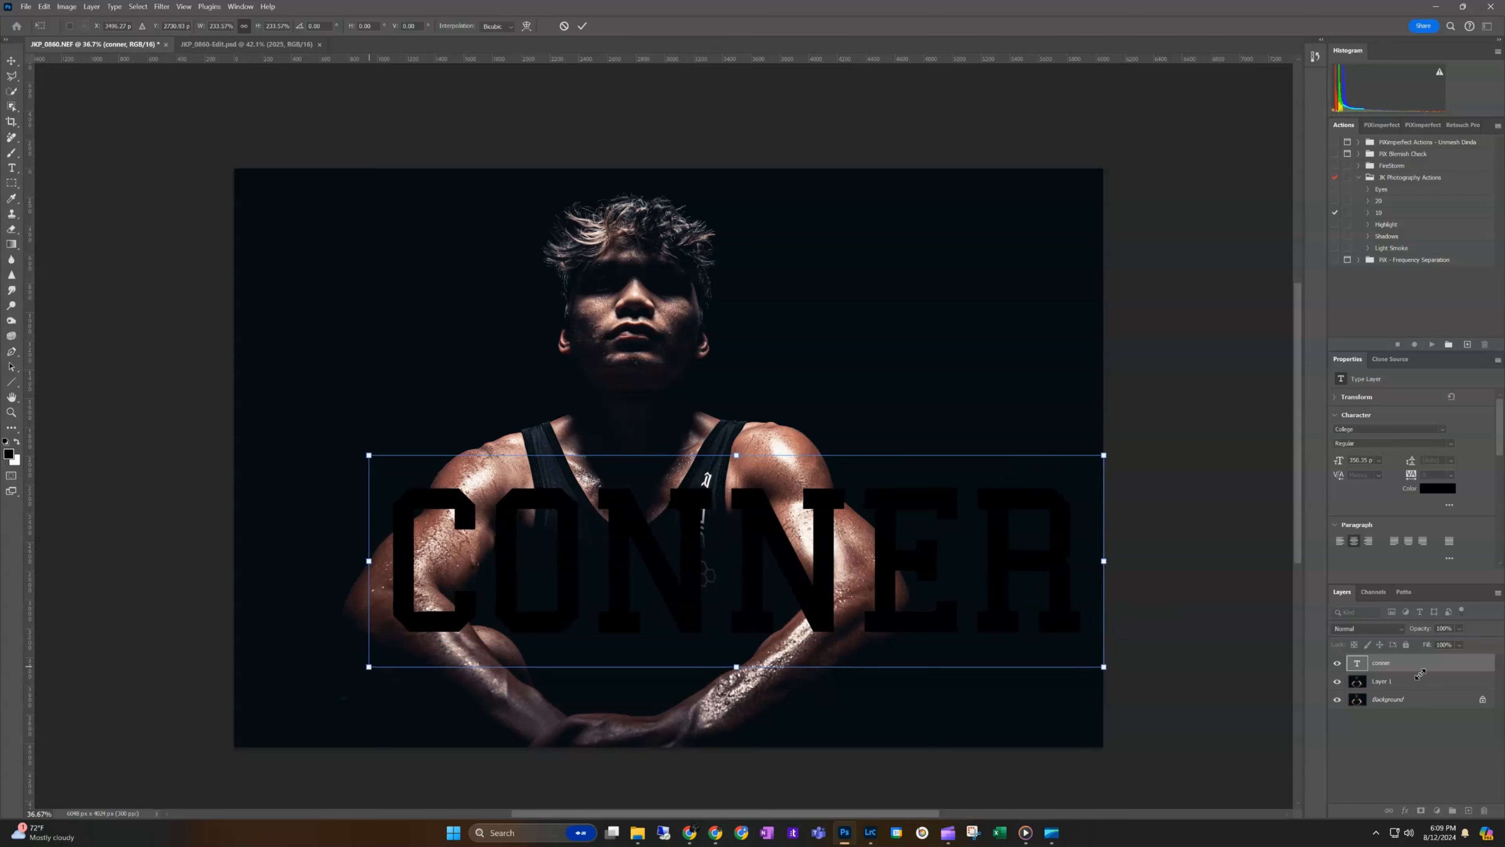
left_click_drag(369, 667, 234, 707)
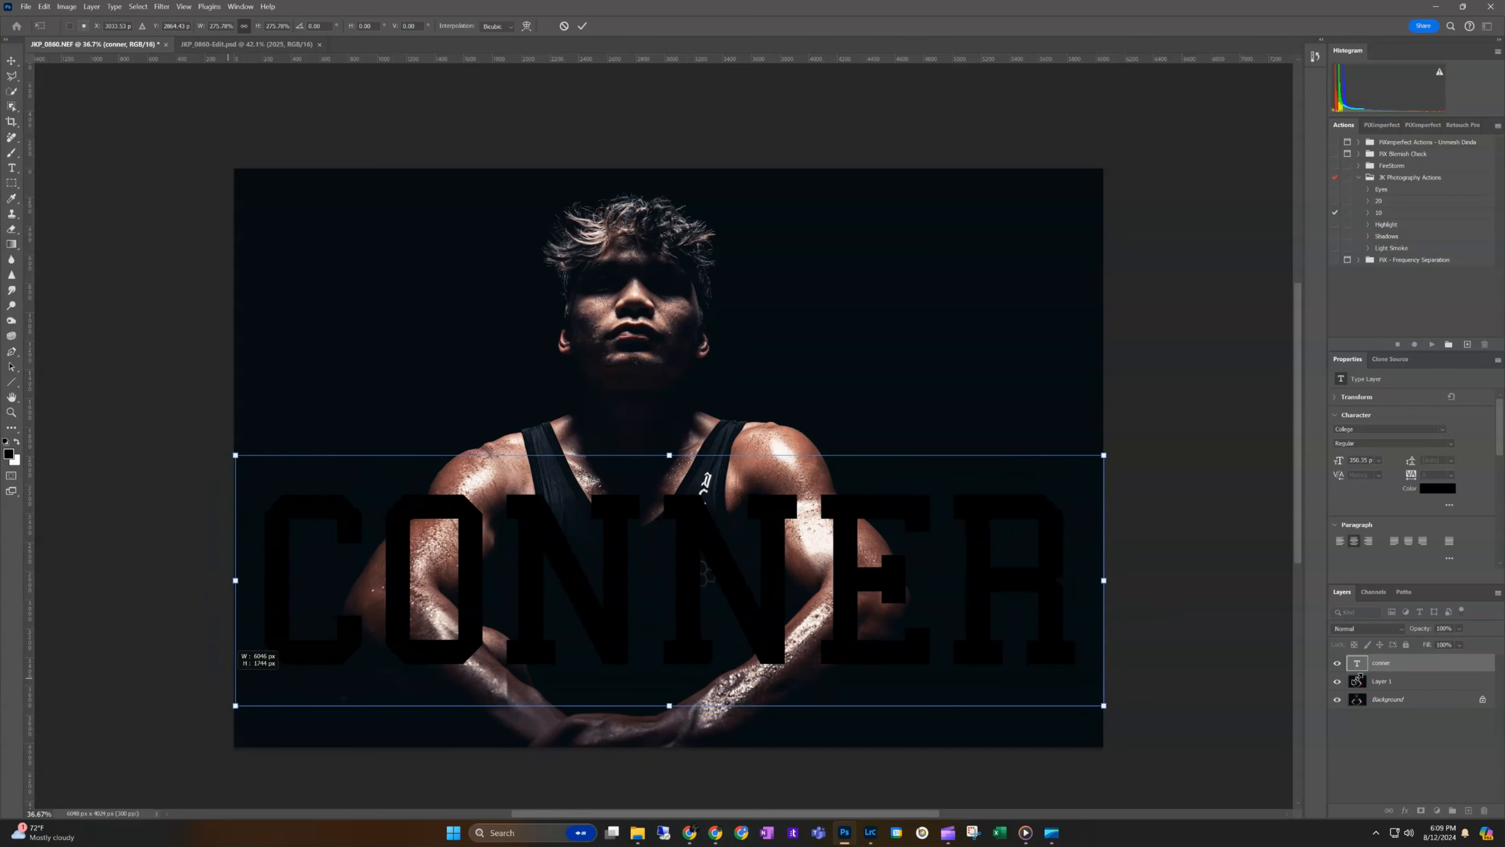
left_click_drag(610, 600, 616, 416)
left_click_drag(616, 359, 624, 287)
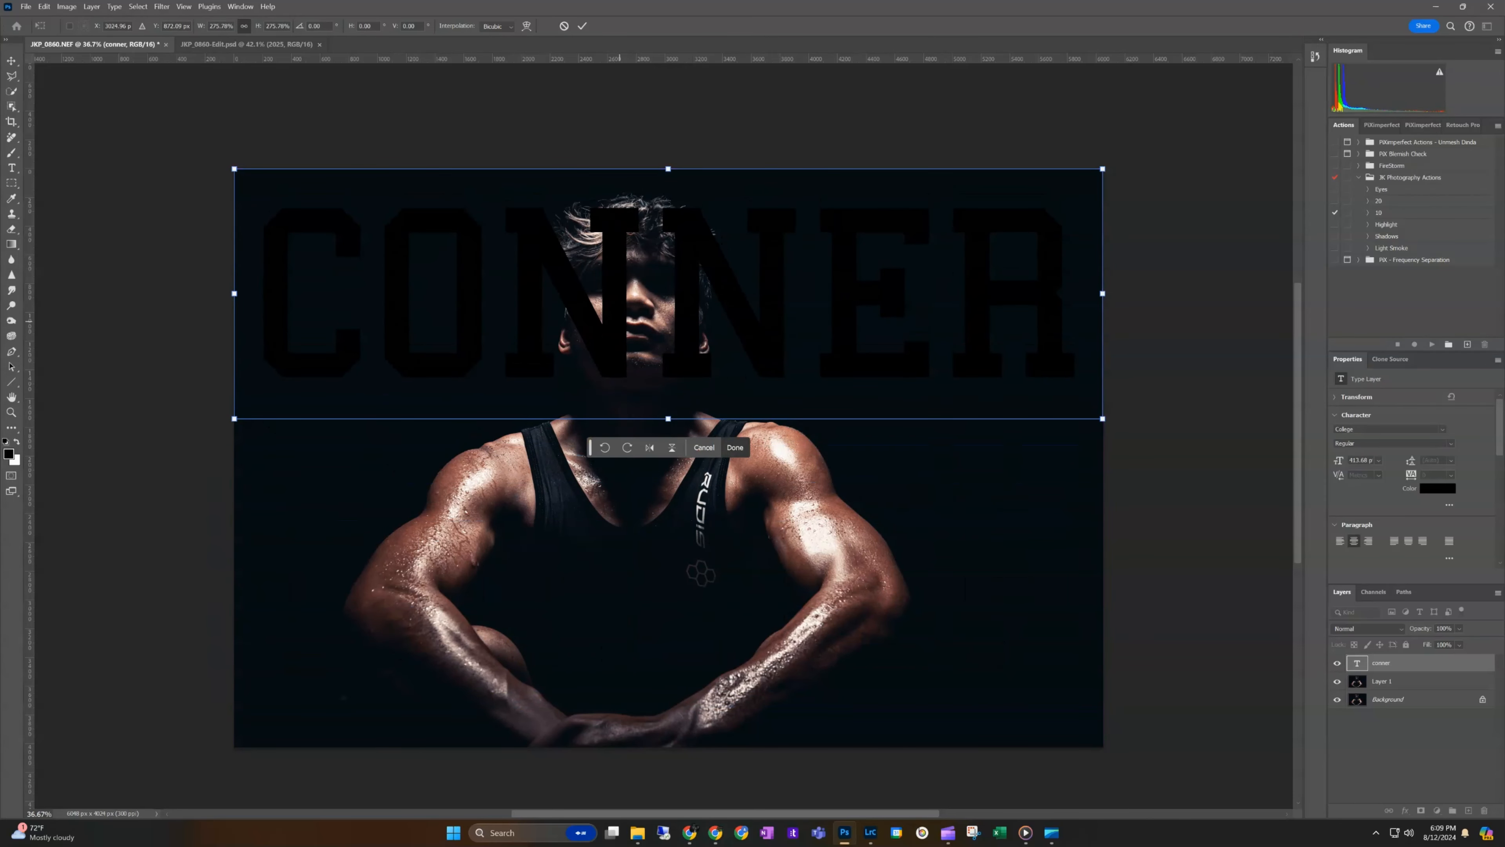
key("Return")
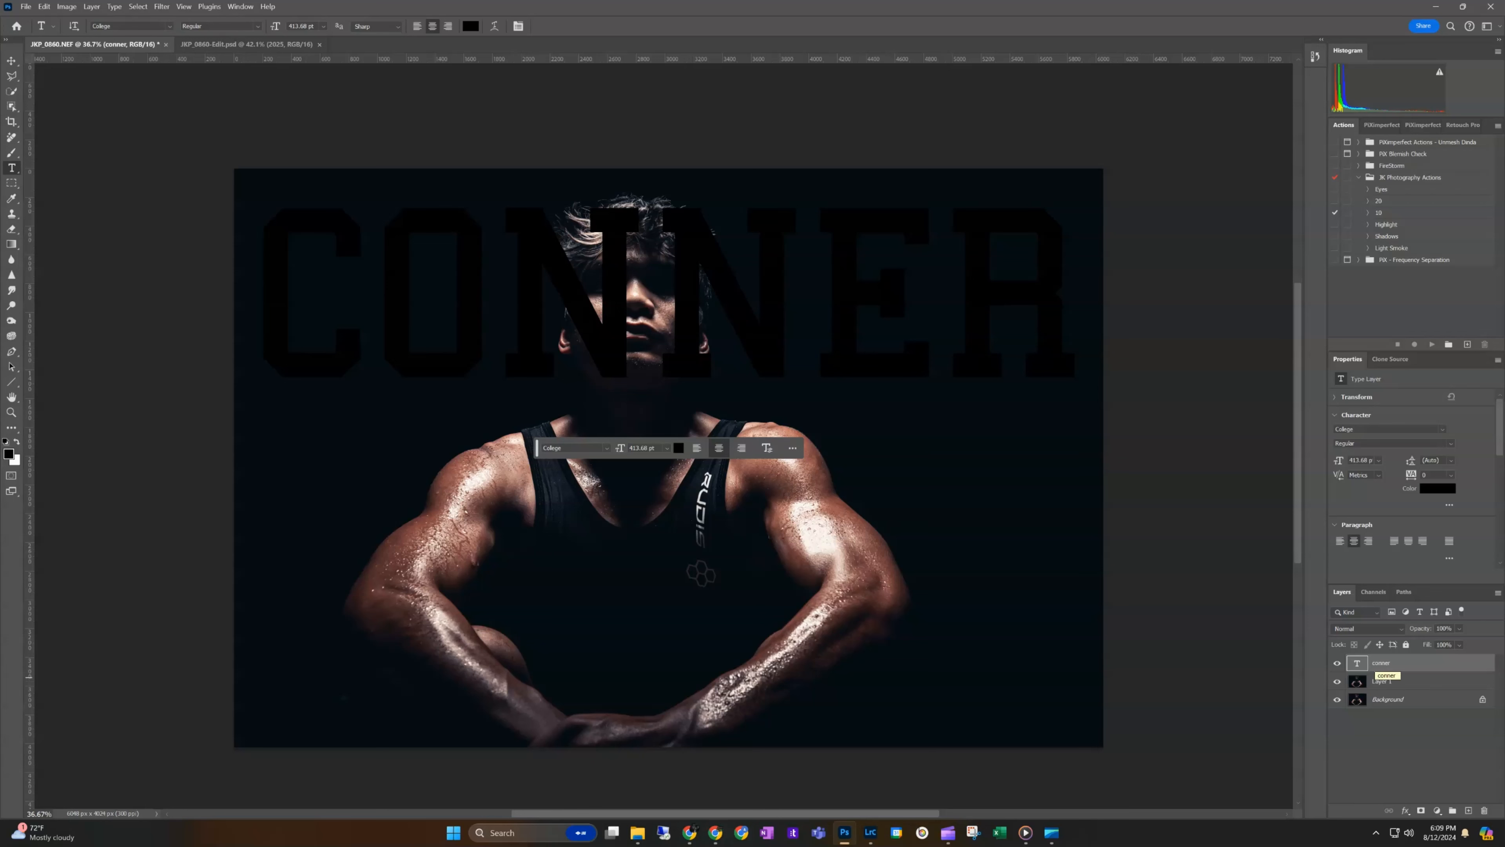
- Add a white Stroke effect to the name text layer
right_click(1374, 662)
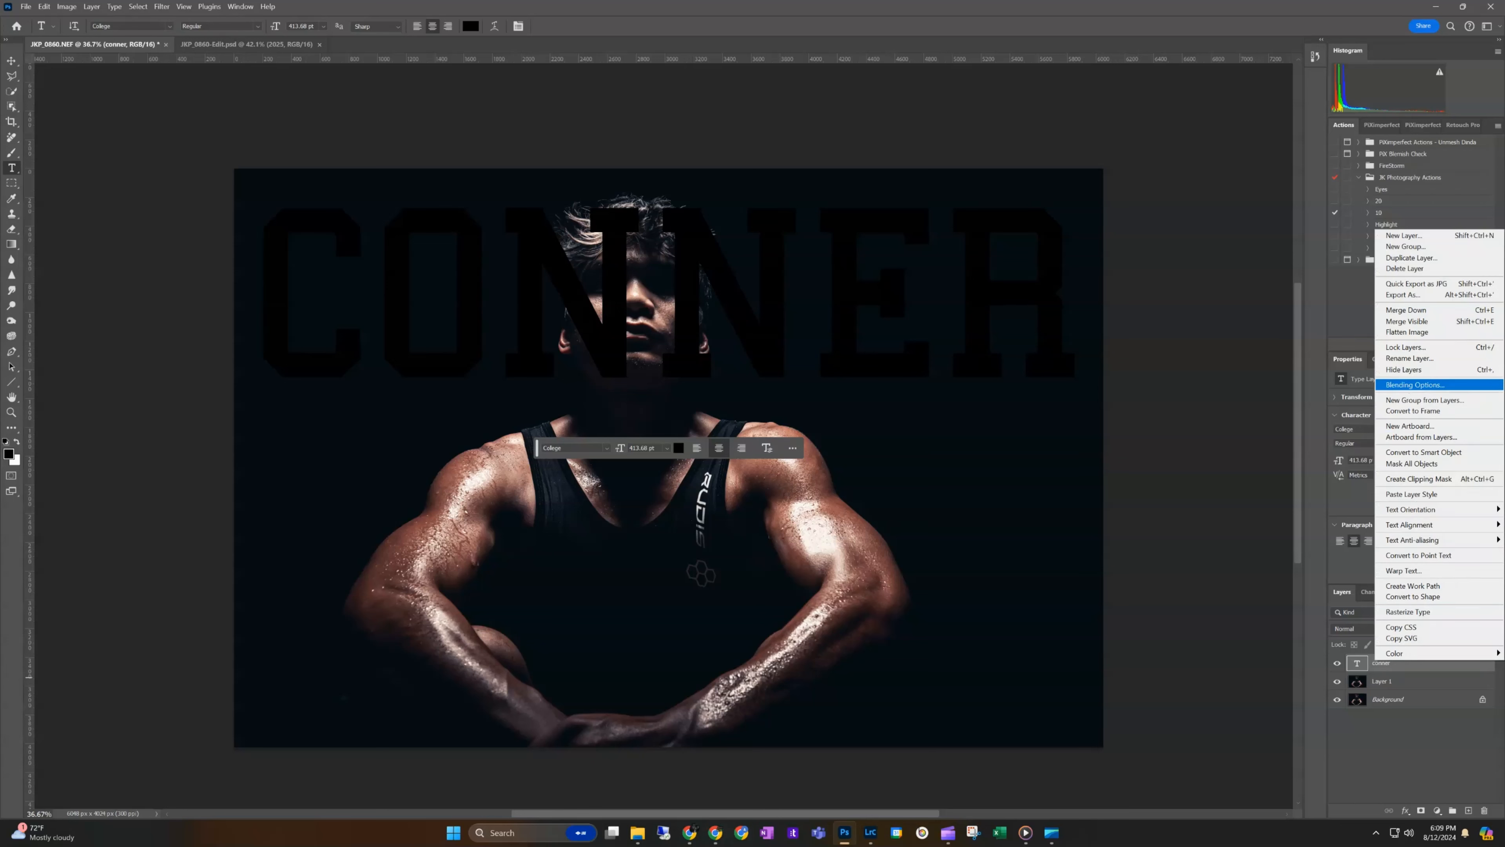
left_click(1415, 384)
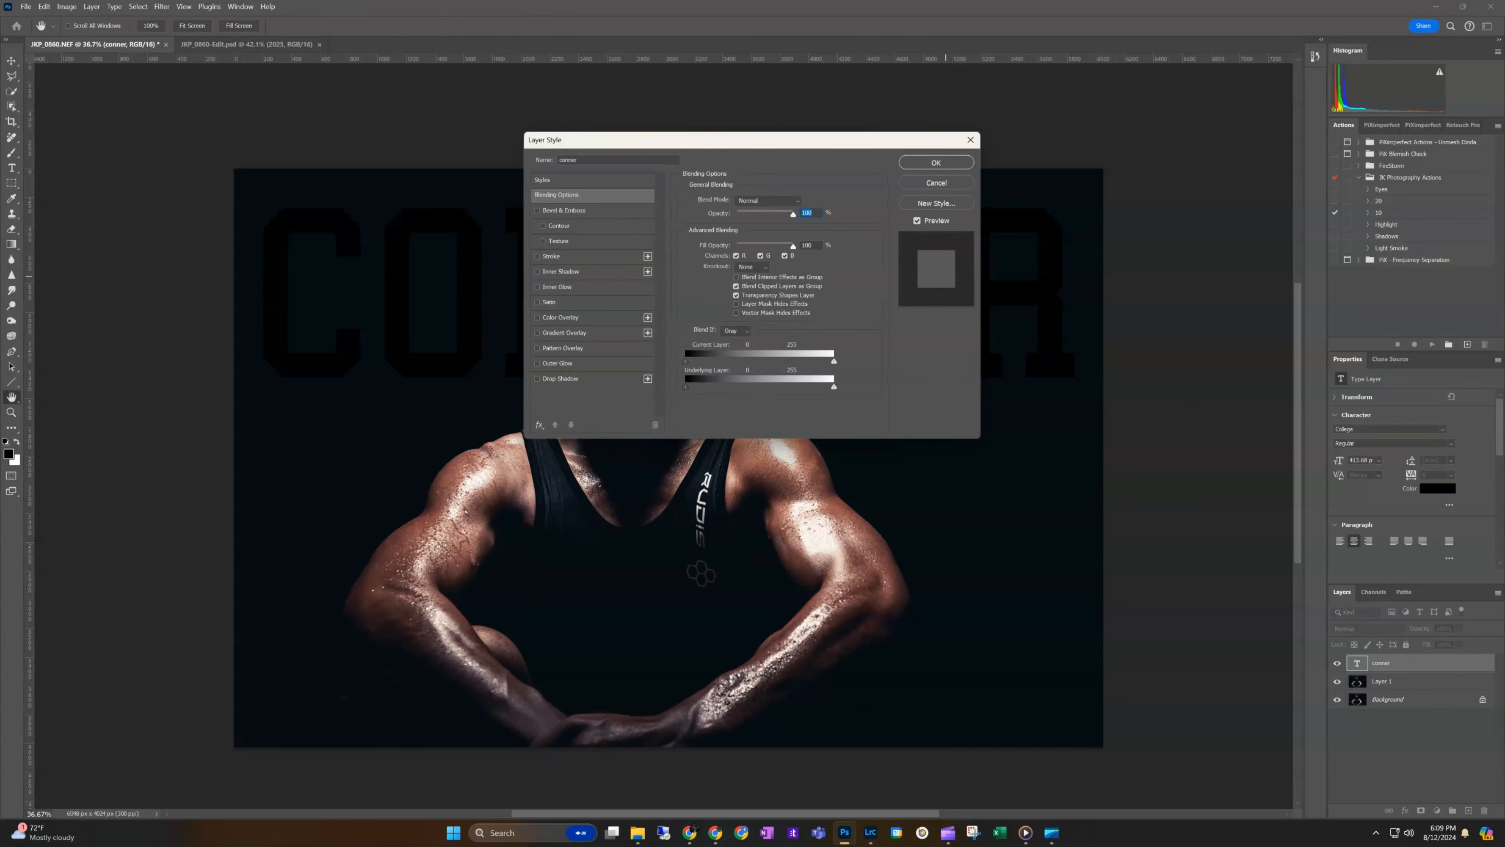
left_click(554, 256)
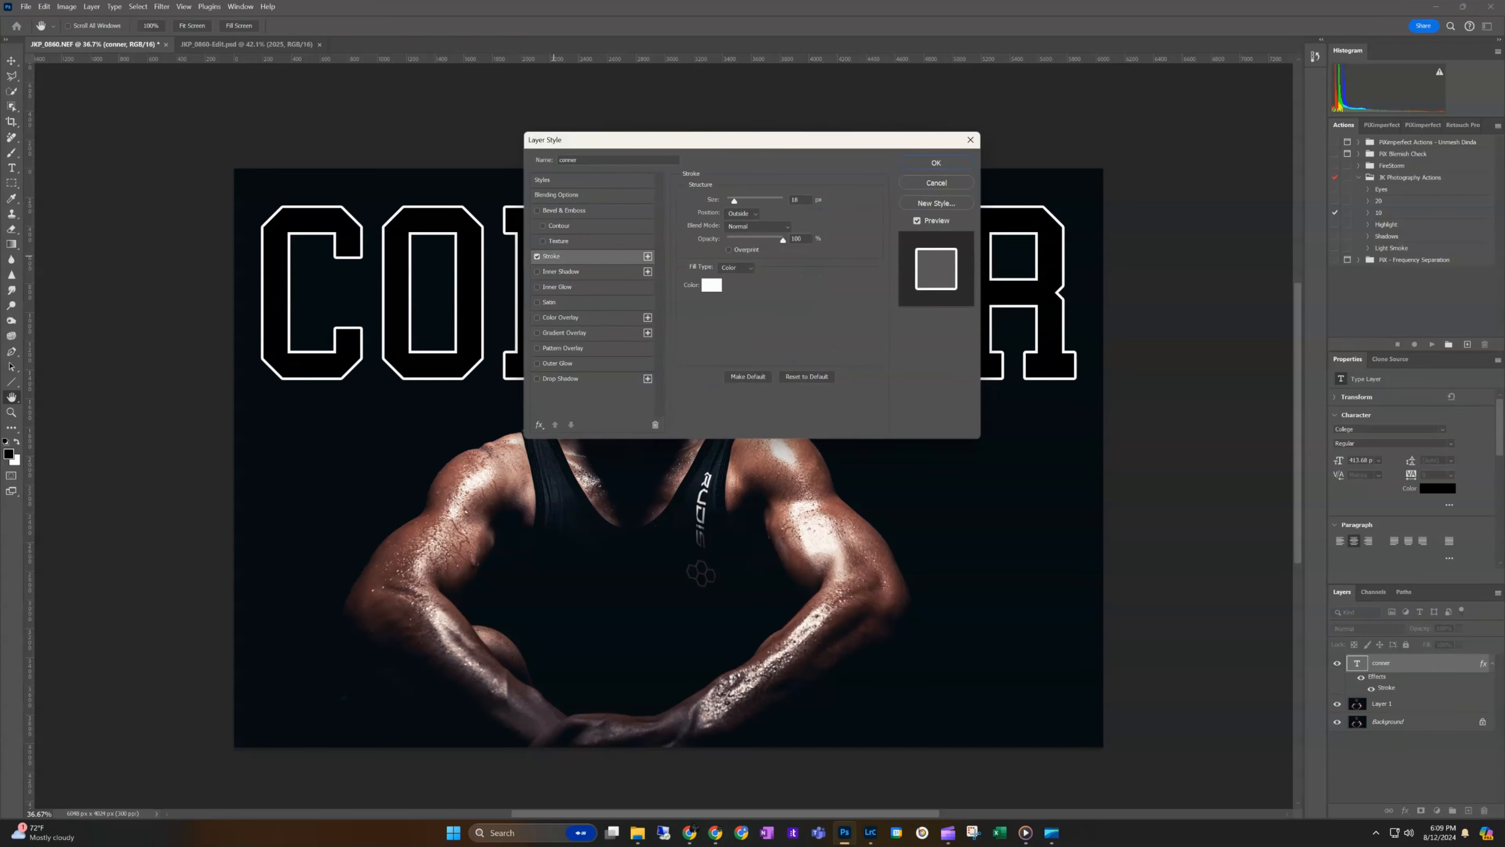
left_click_drag(701, 143, 818, 447)
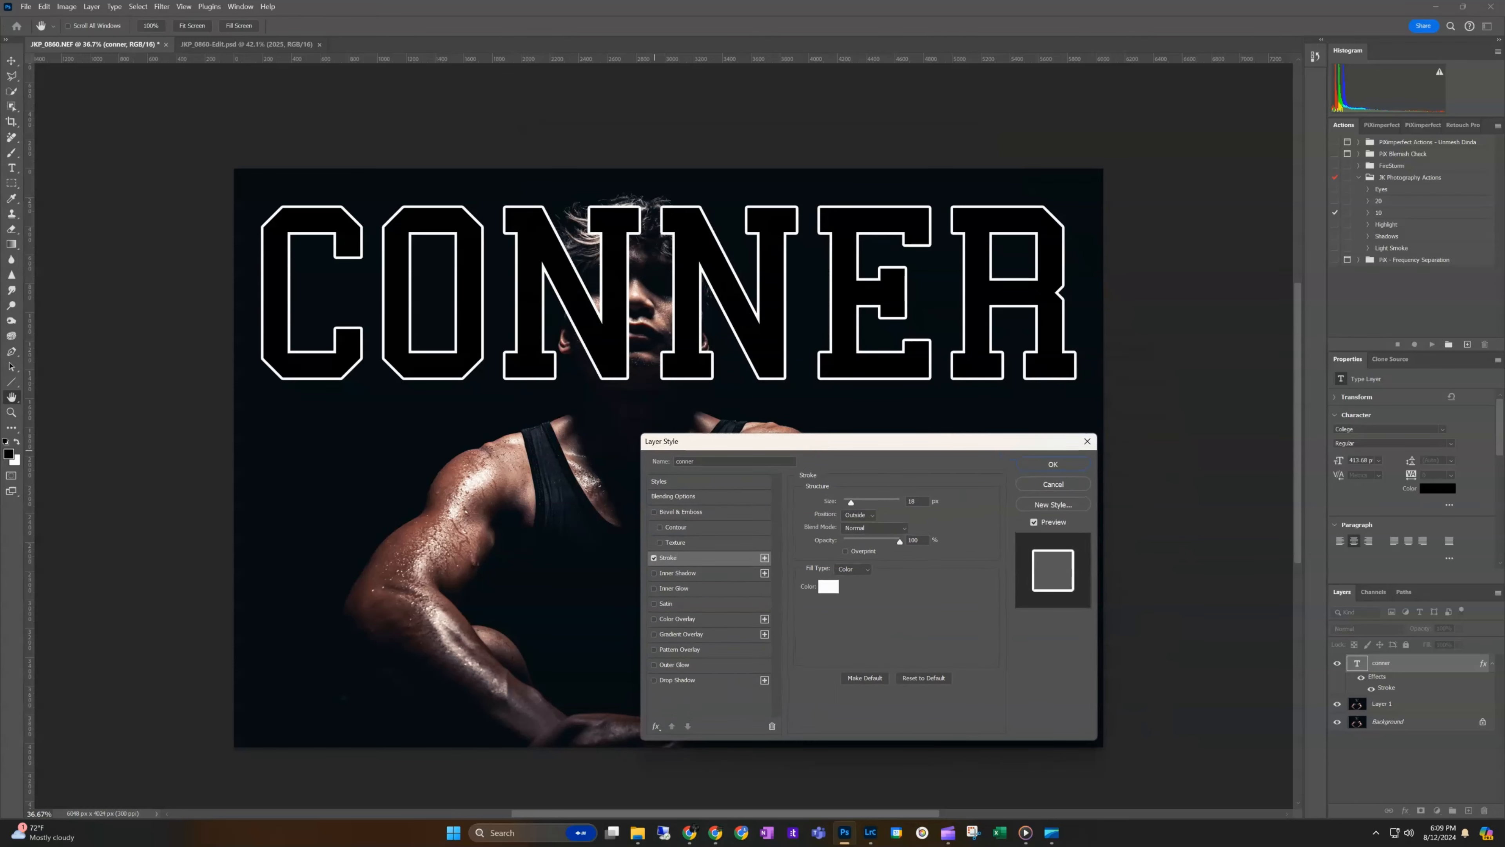
left_click(829, 586)
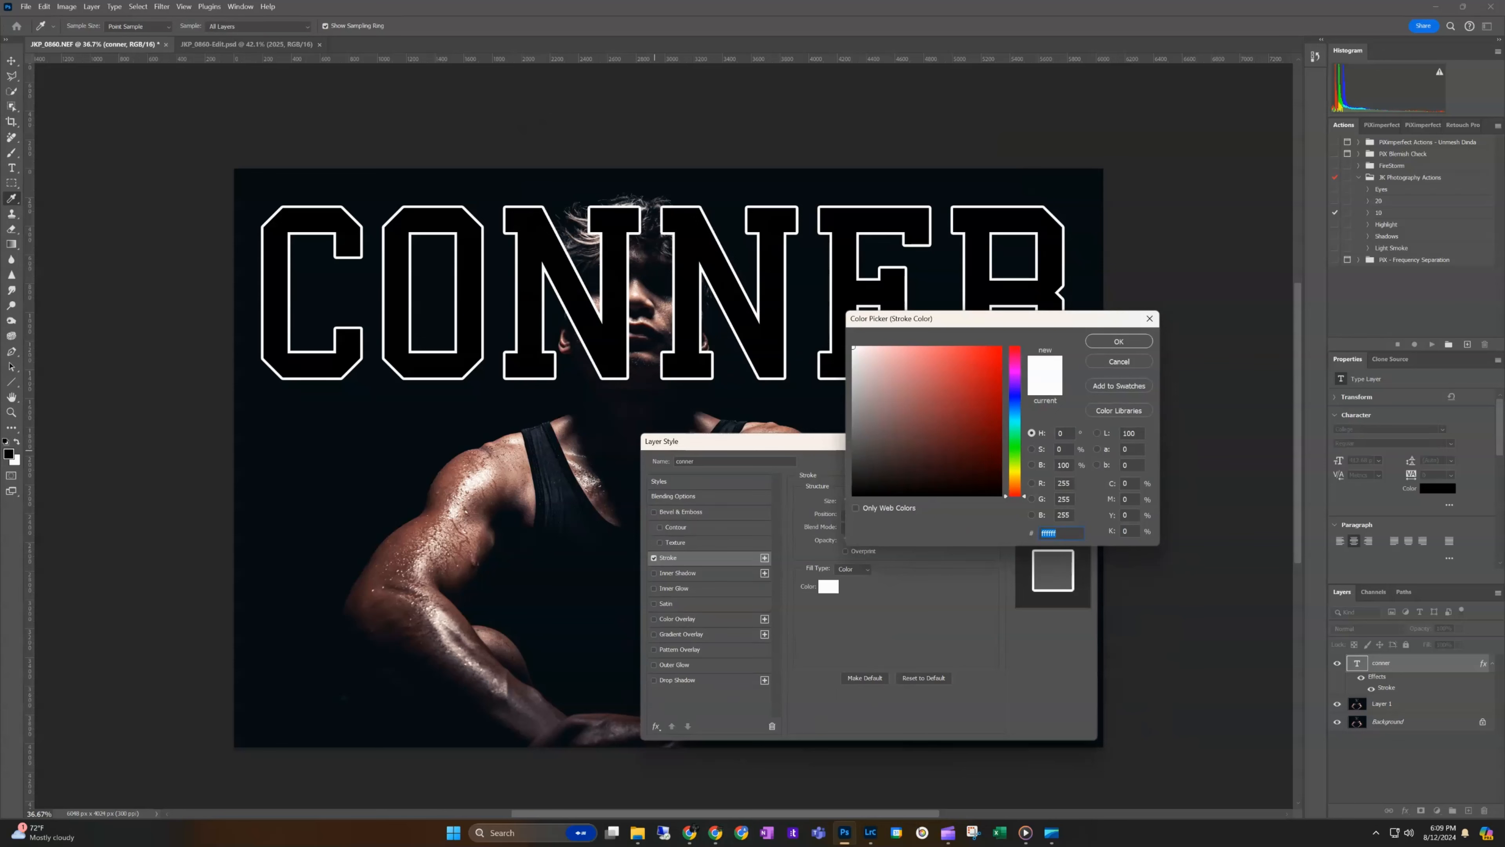
left_click(1118, 341)
- Reduce the stroke's size slightly, try the Inside position, and set the position back to Outside
mouse_move(851, 503)
left_mouse_down()
mouse_move(864, 503)
mouse_move(851, 502)
left_mouse_up()
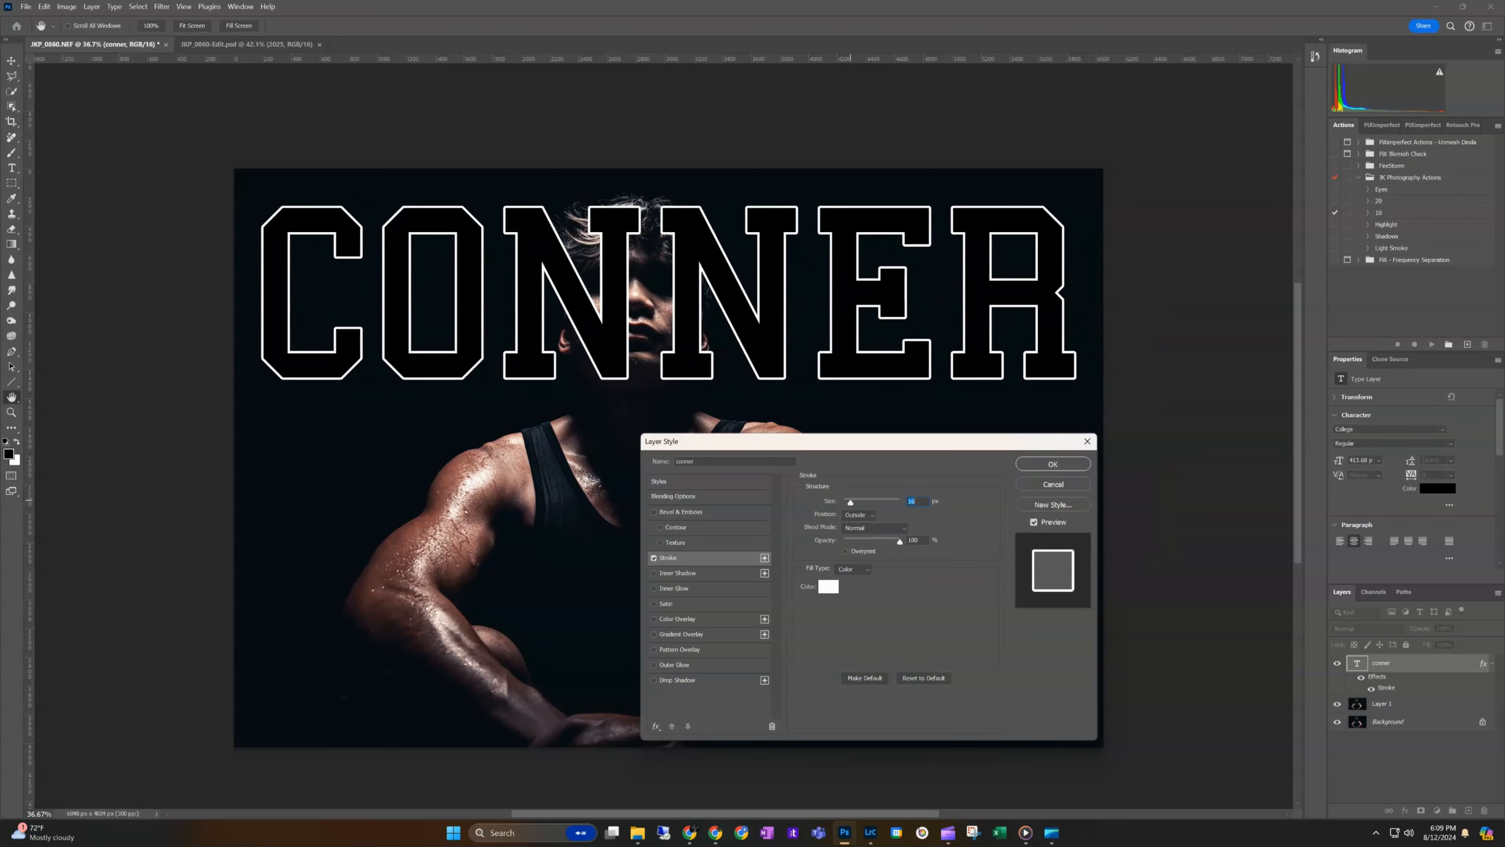
left_click(858, 514)
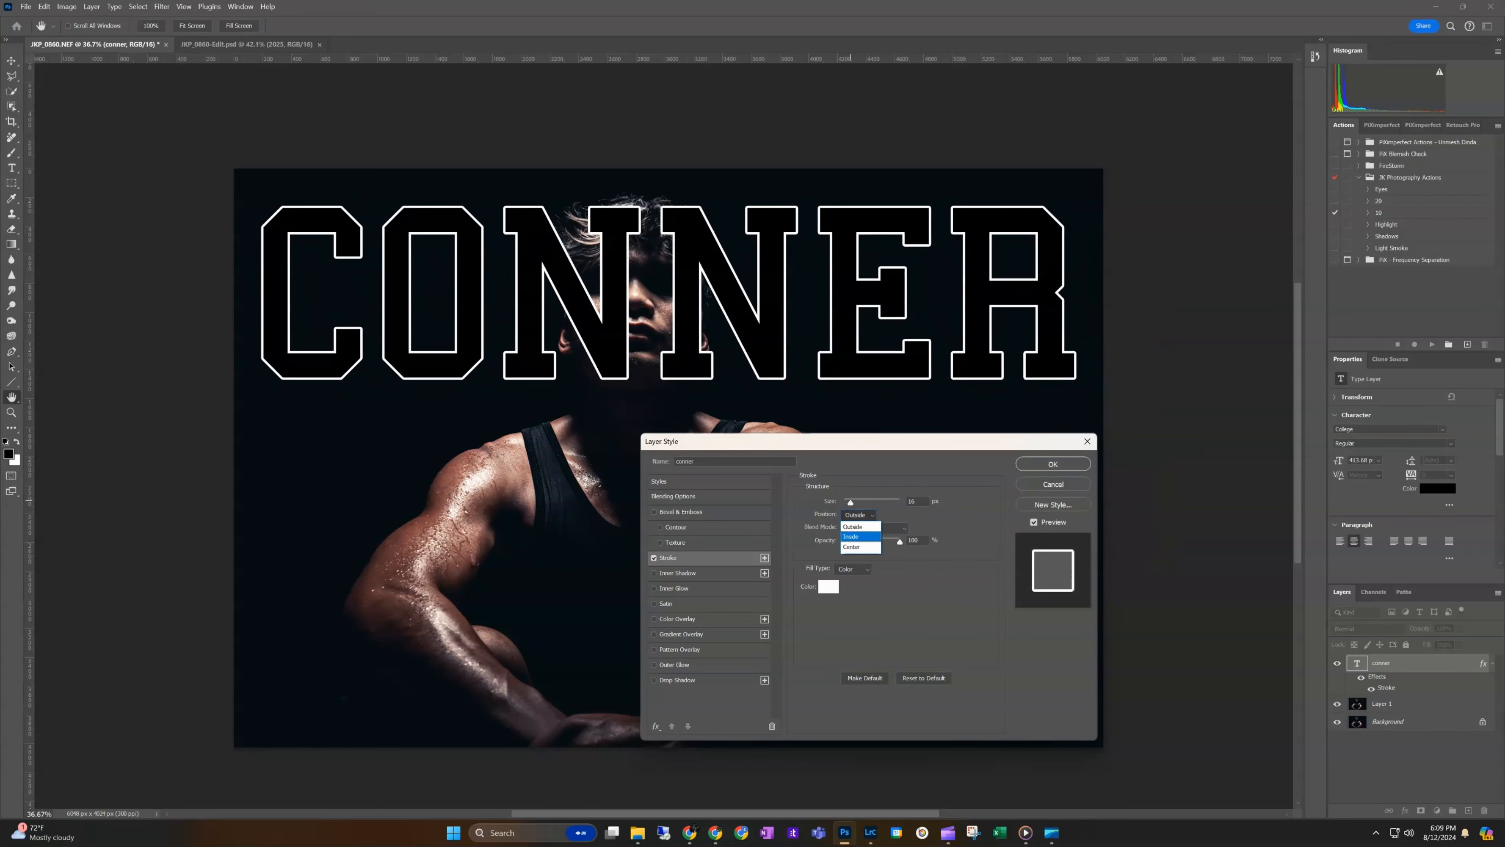
left_click(853, 536)
left_click(858, 514)
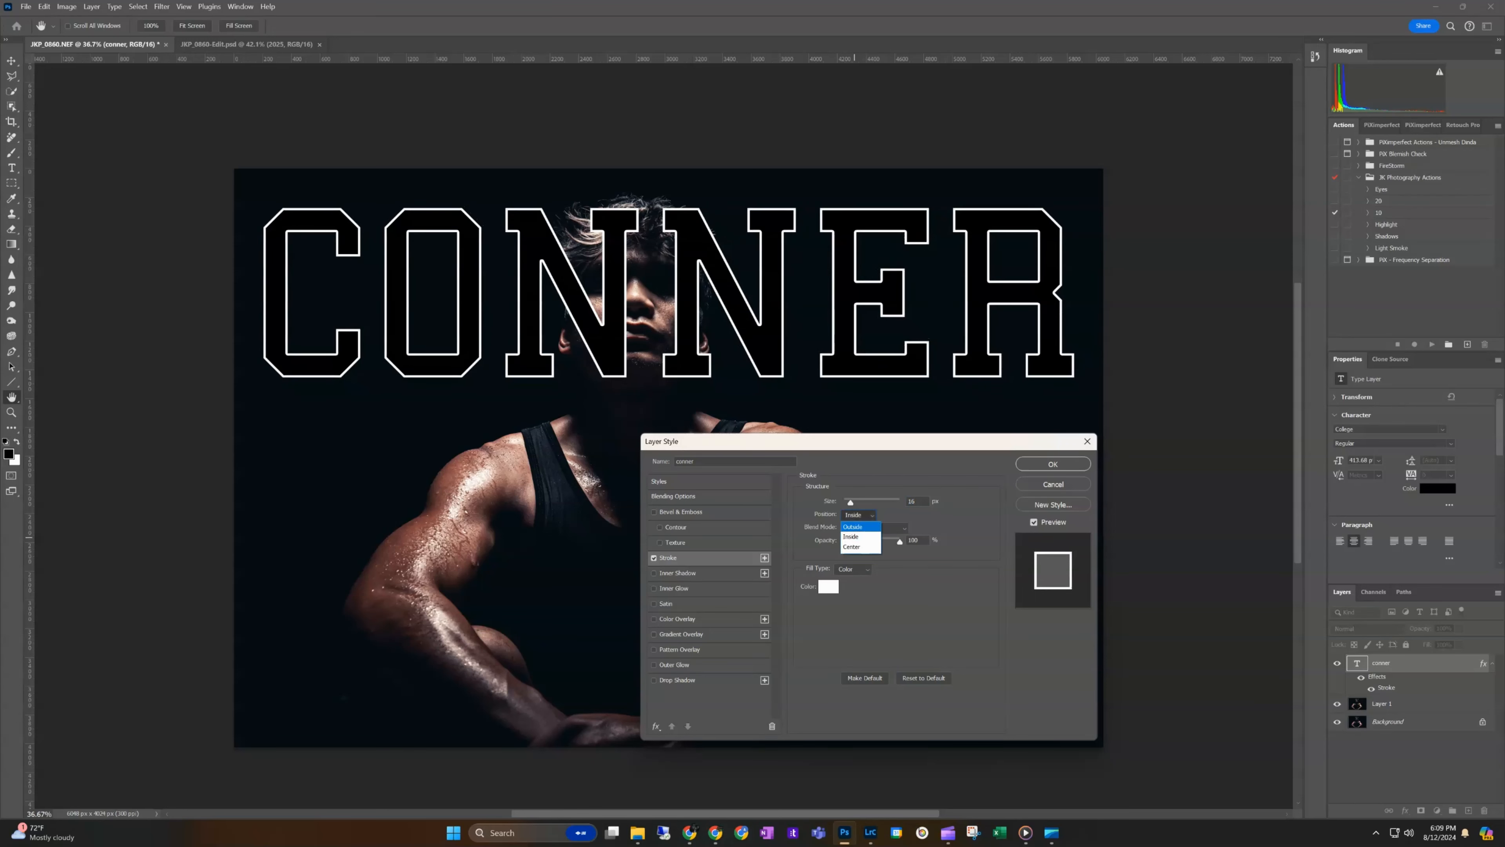
left_click(857, 518)
- Add a Drop Shadow effect to the name text and lower its opacity slightly
left_click(654, 679)
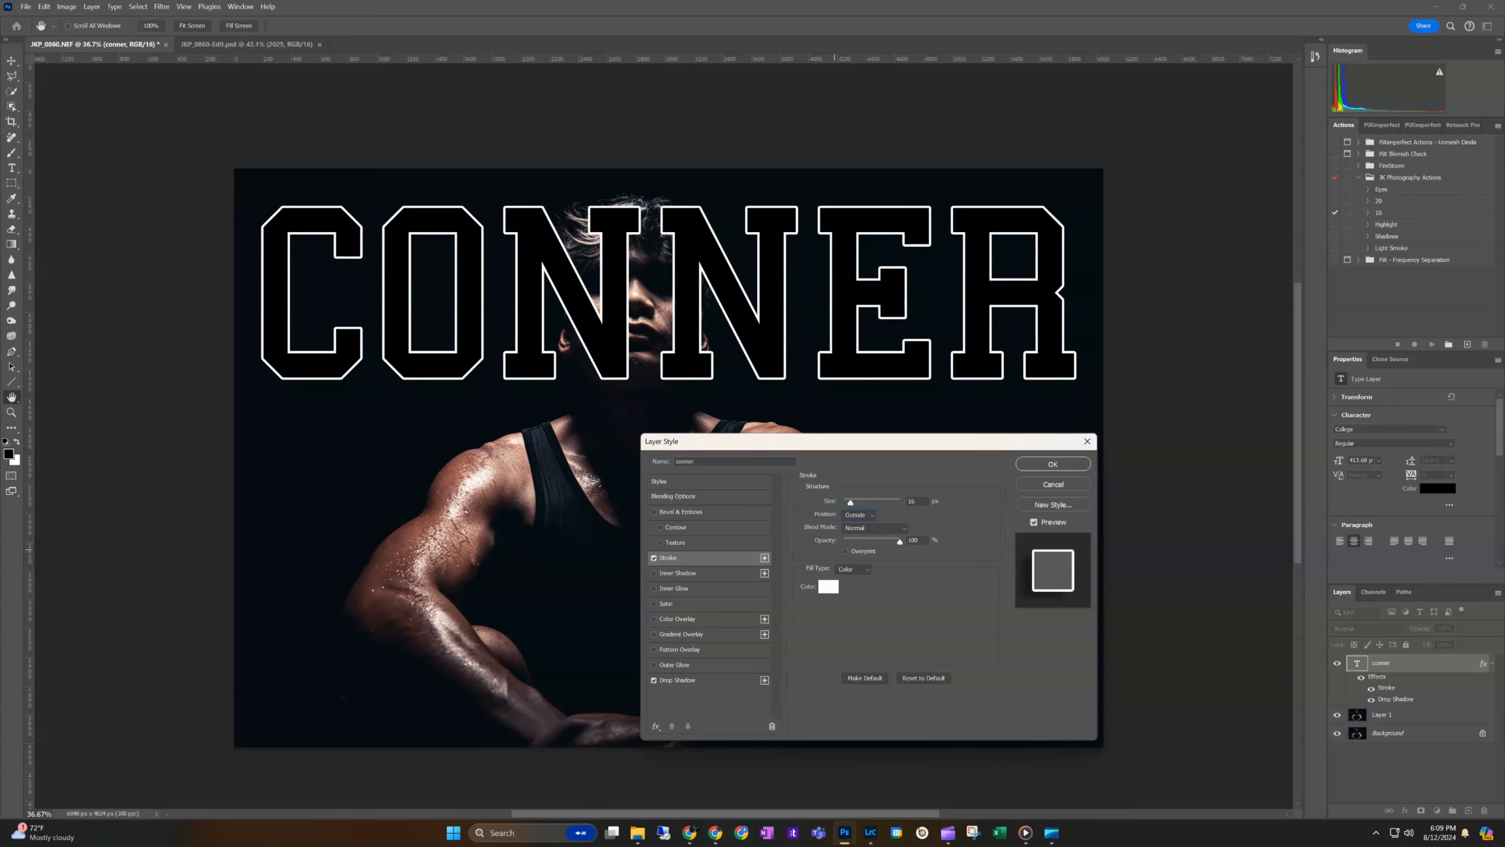
left_click(682, 679)
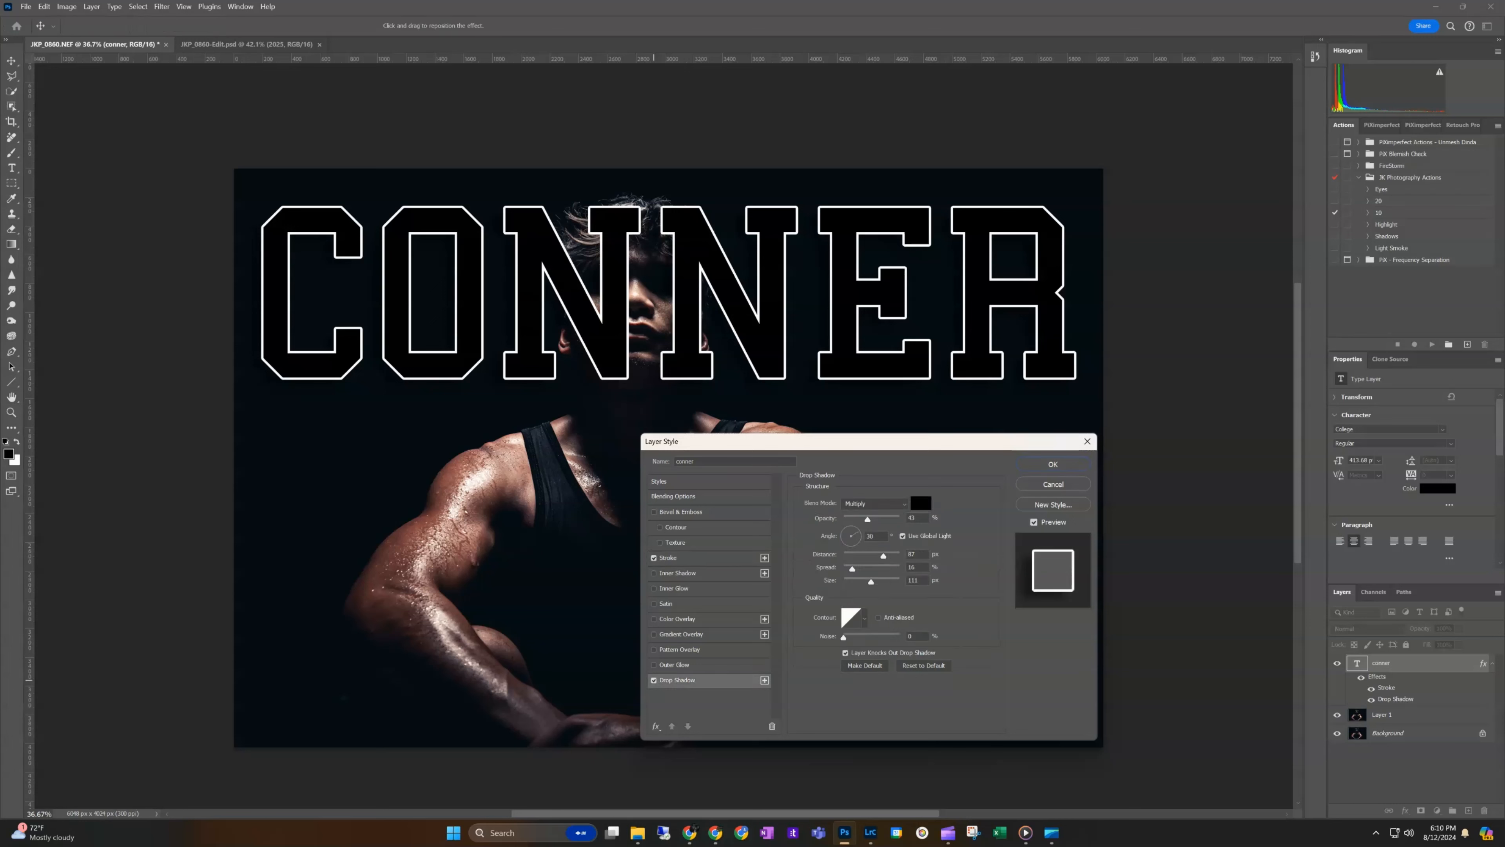
mouse_move(867, 519)
left_mouse_down()
mouse_move(886, 519)
mouse_move(843, 519)
mouse_move(865, 521)
left_mouse_up()
- Add a Bevel & Emboss effect to the name text with reduced depth and size, and apply the layer style
left_click(675, 512)
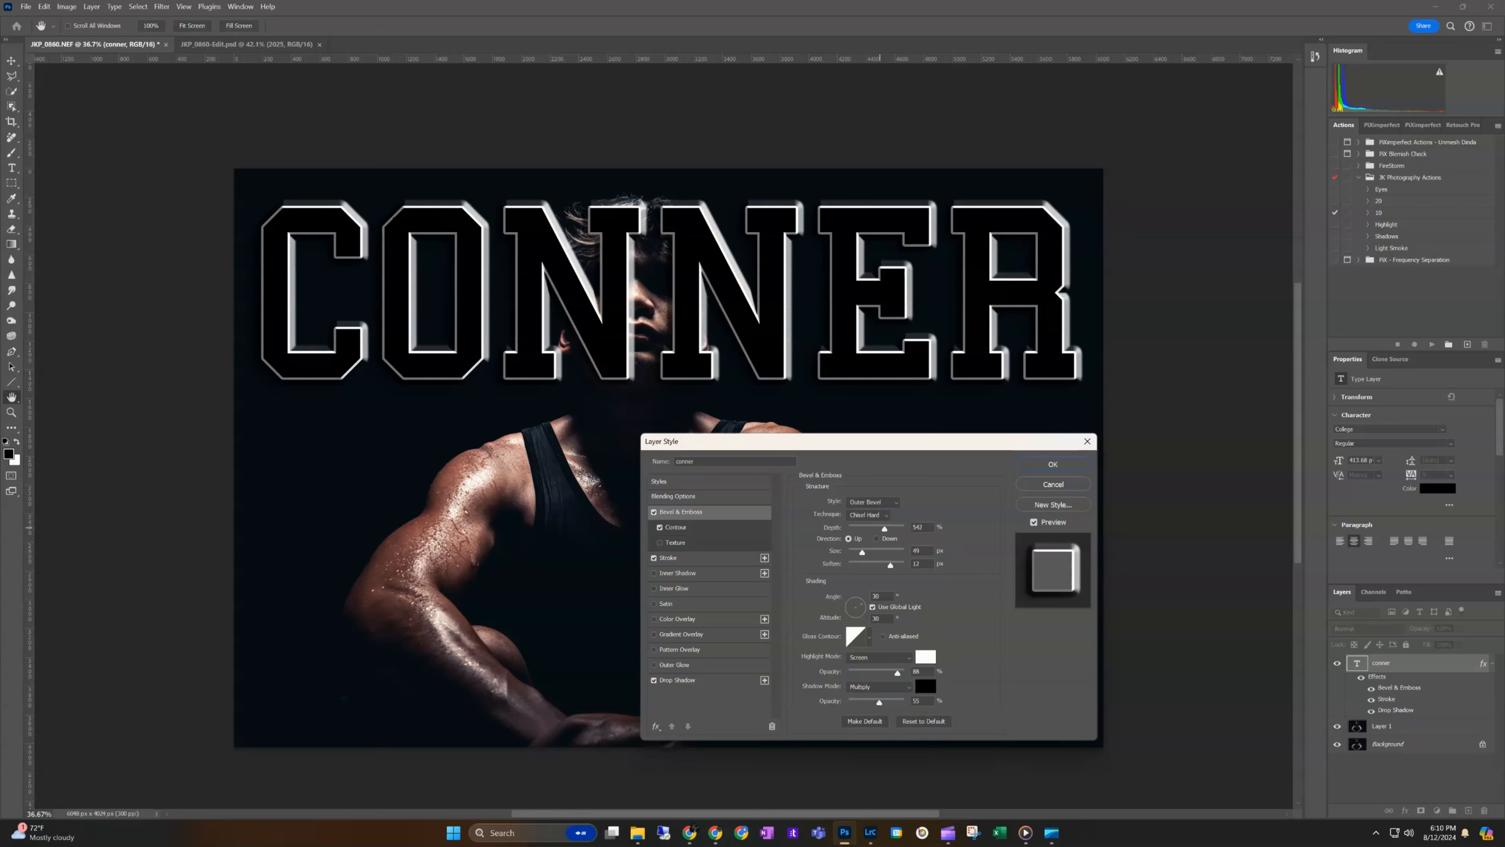
mouse_move(883, 529)
left_mouse_down()
mouse_move(864, 527)
mouse_move(878, 527)
left_mouse_up()
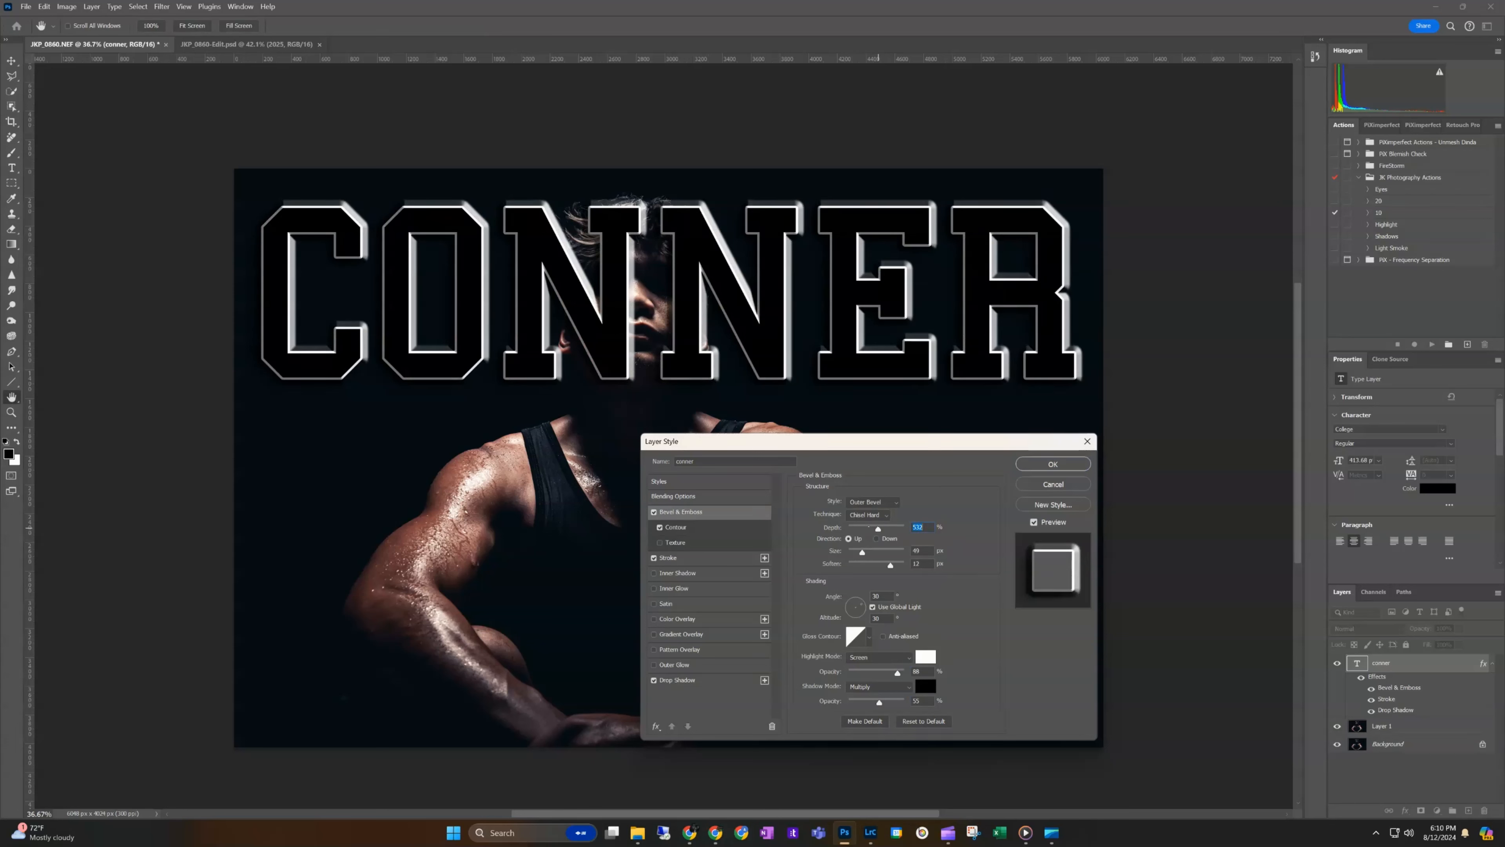
left_click(654, 511)
left_click(654, 511)
left_click_drag(863, 552, 862, 551)
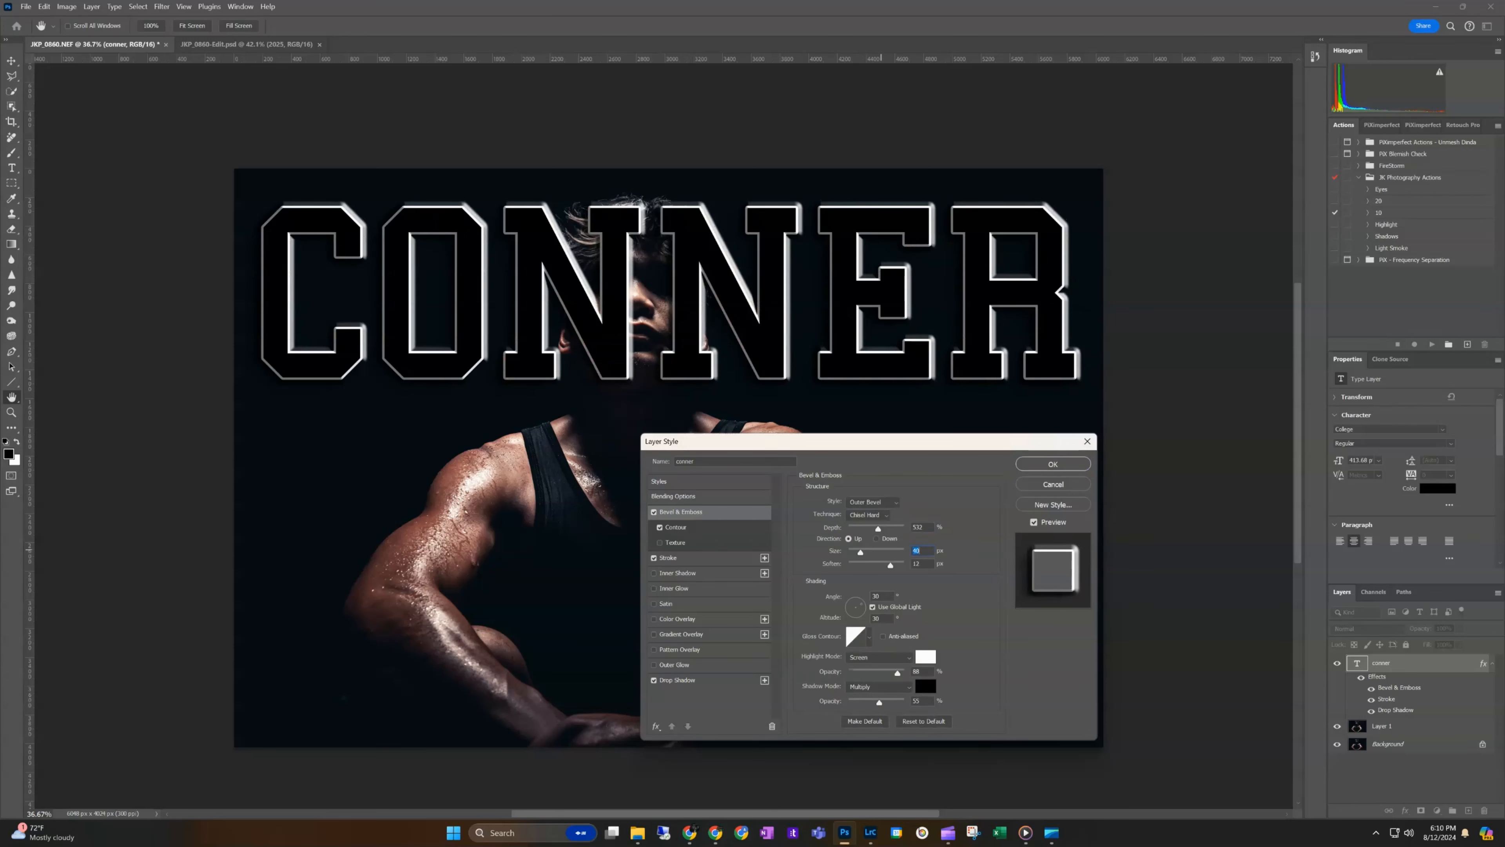
key("Return")
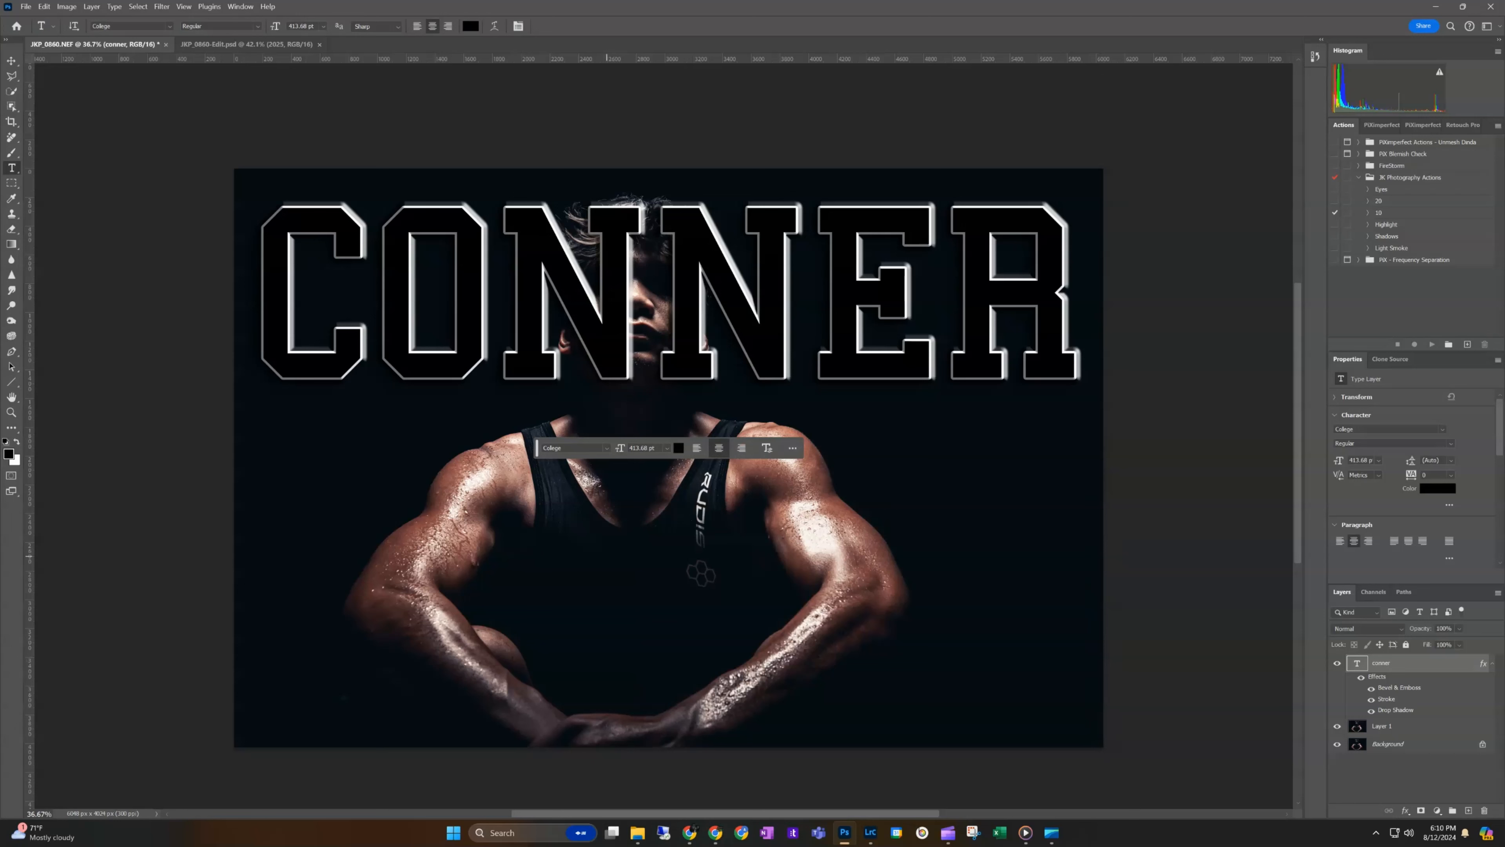
- Add a separate paragraph text reading 2025 below the name and shrink its text box to fit the number
left_click_drag(289, 487, 341, 510)
left_click_drag(800, 642, 682, 715)
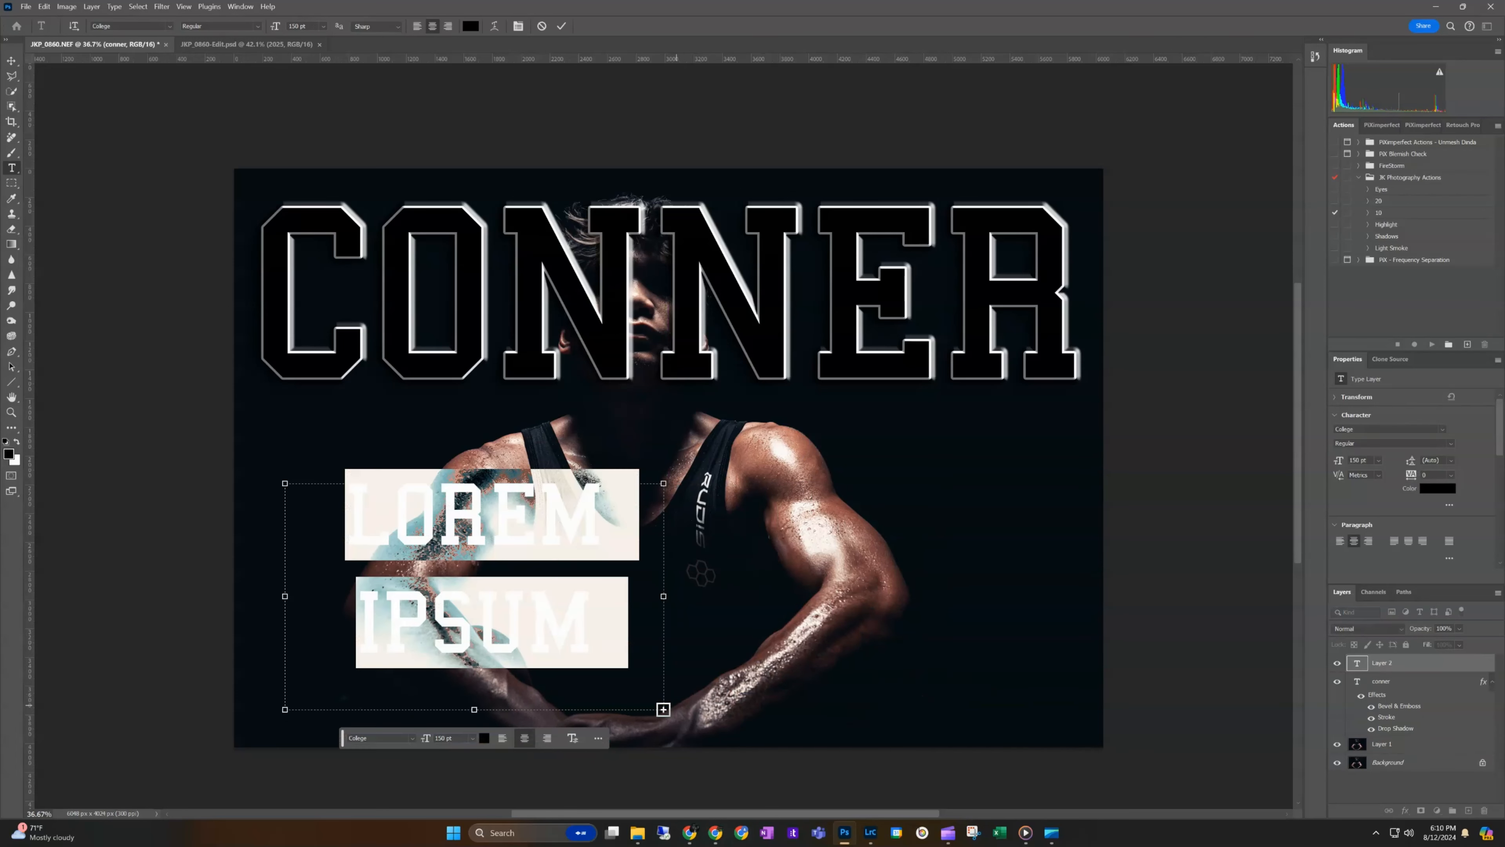
type("2025")
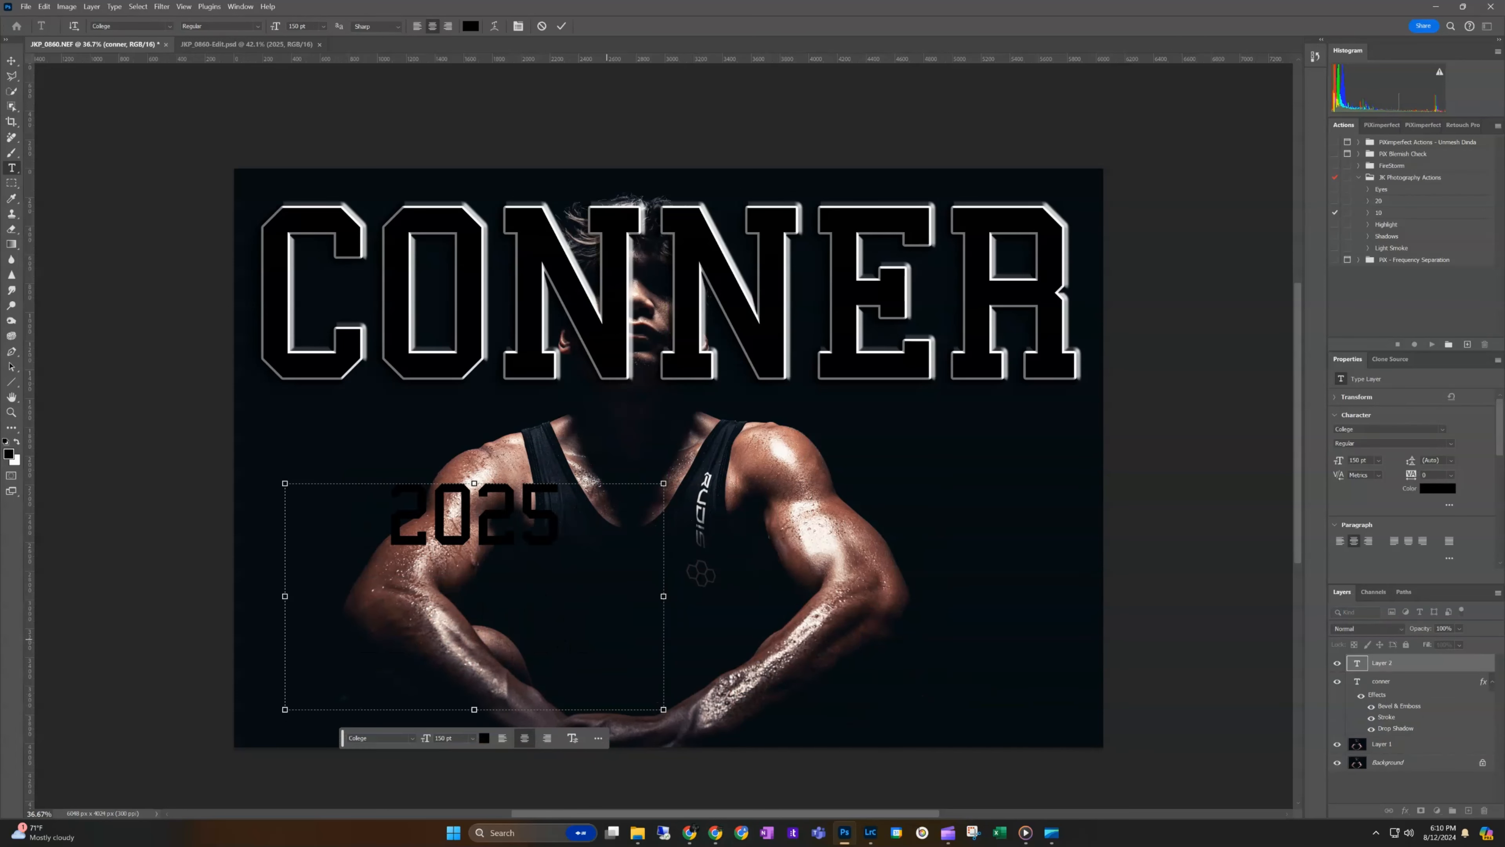
left_click_drag(664, 709, 461, 551)
key("ctrl+Return")
- Enlarge the 2025 text to about 378% and move it over the athlete's torso below the name
key("ctrl+t")
left_click_drag(456, 551, 938, 806)
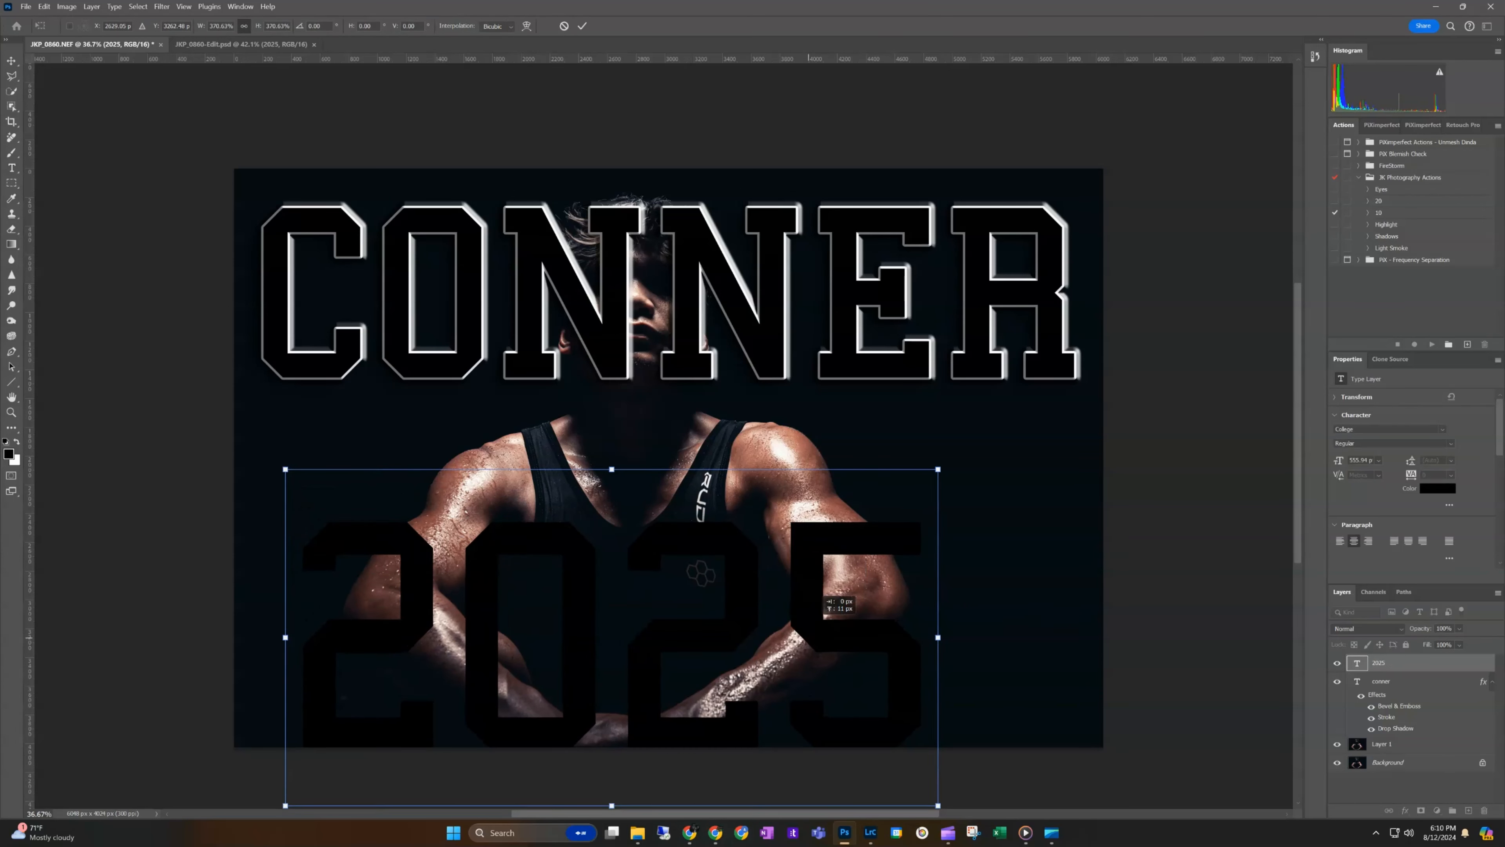
left_click_drag(824, 598, 868, 538)
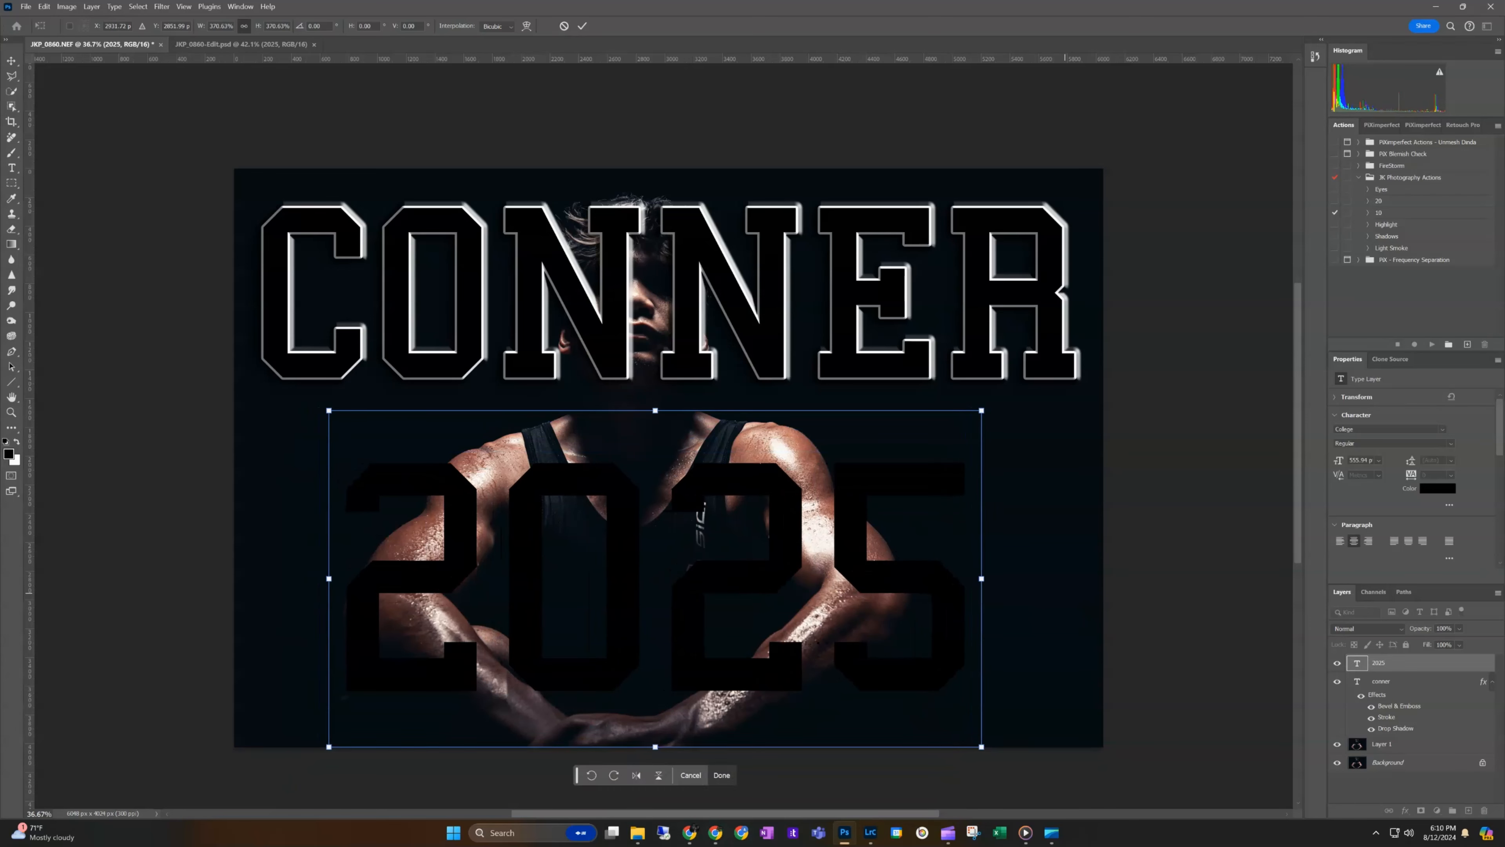
key("Return")
- Widen the 2025 text box to span the full width of the image
key("t")
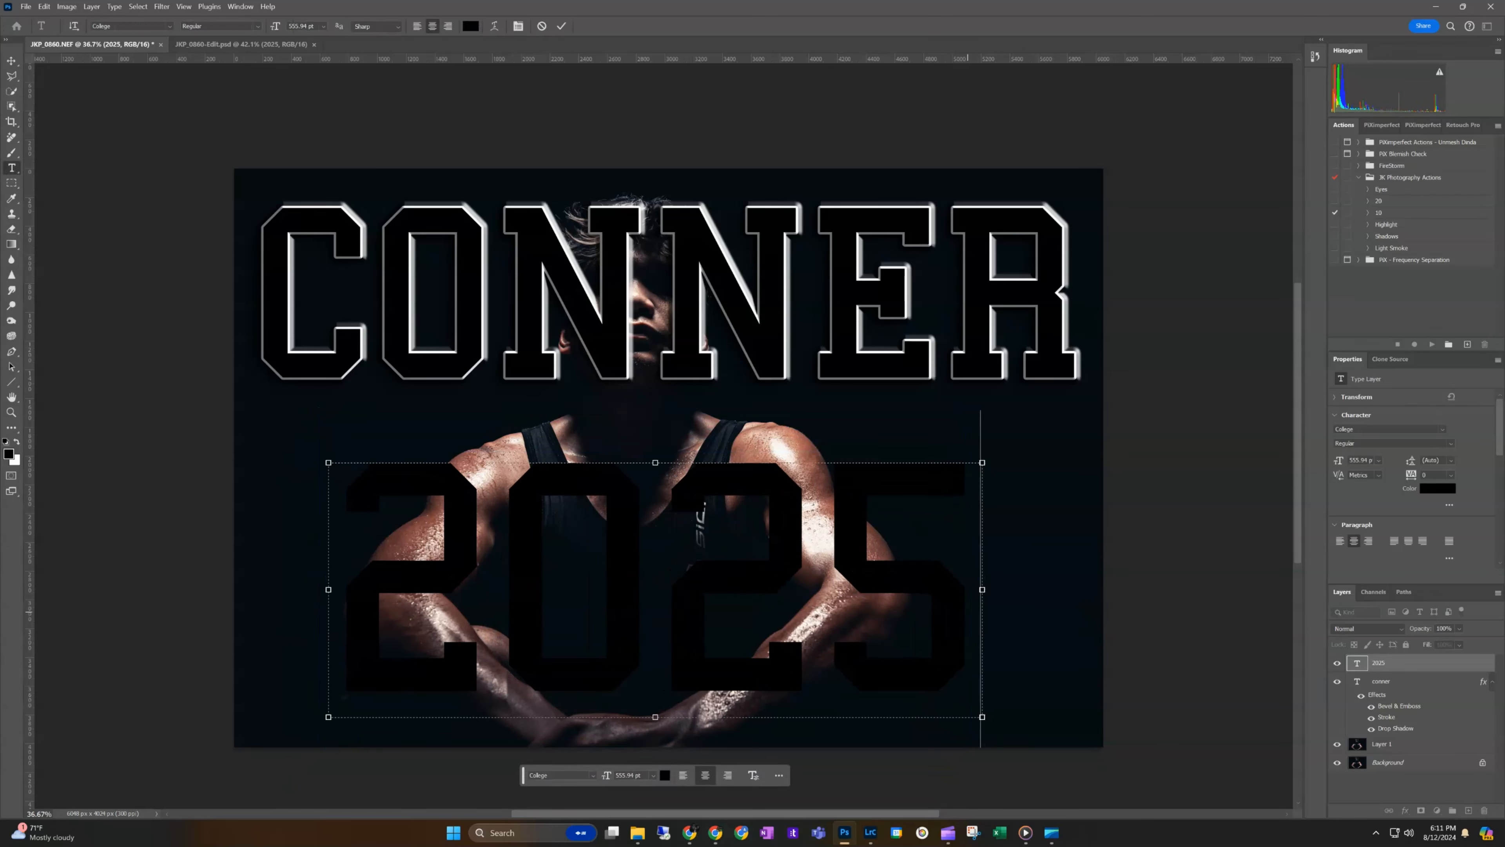
left_click_drag(982, 590, 1102, 589)
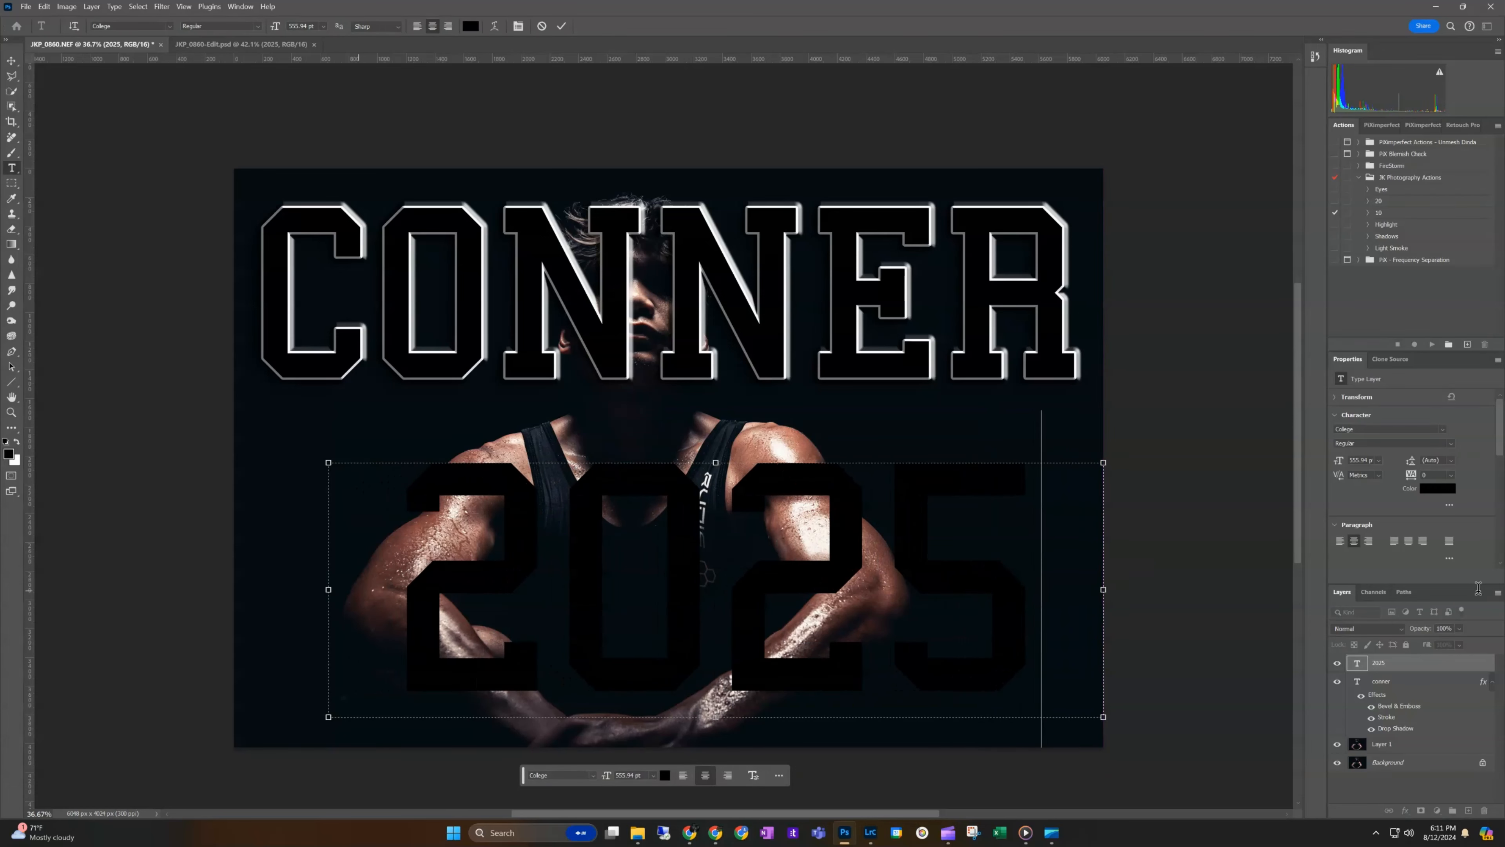
left_click_drag(328, 590, 234, 590)
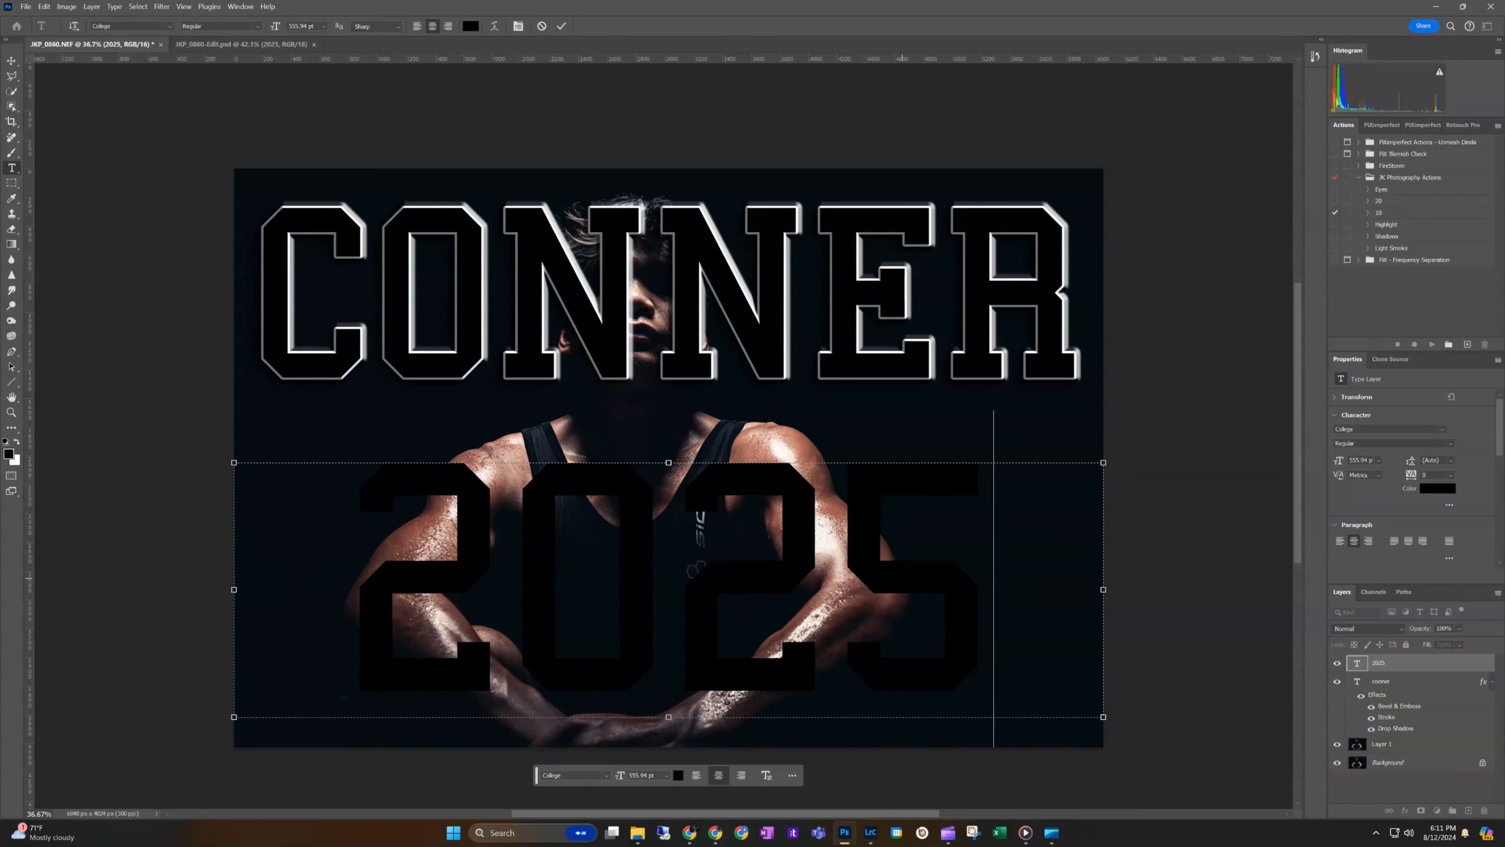
- Select all the 2025 digits, try a tracking of 100, and set it to 150
left_click_drag(970, 571, 401, 584)
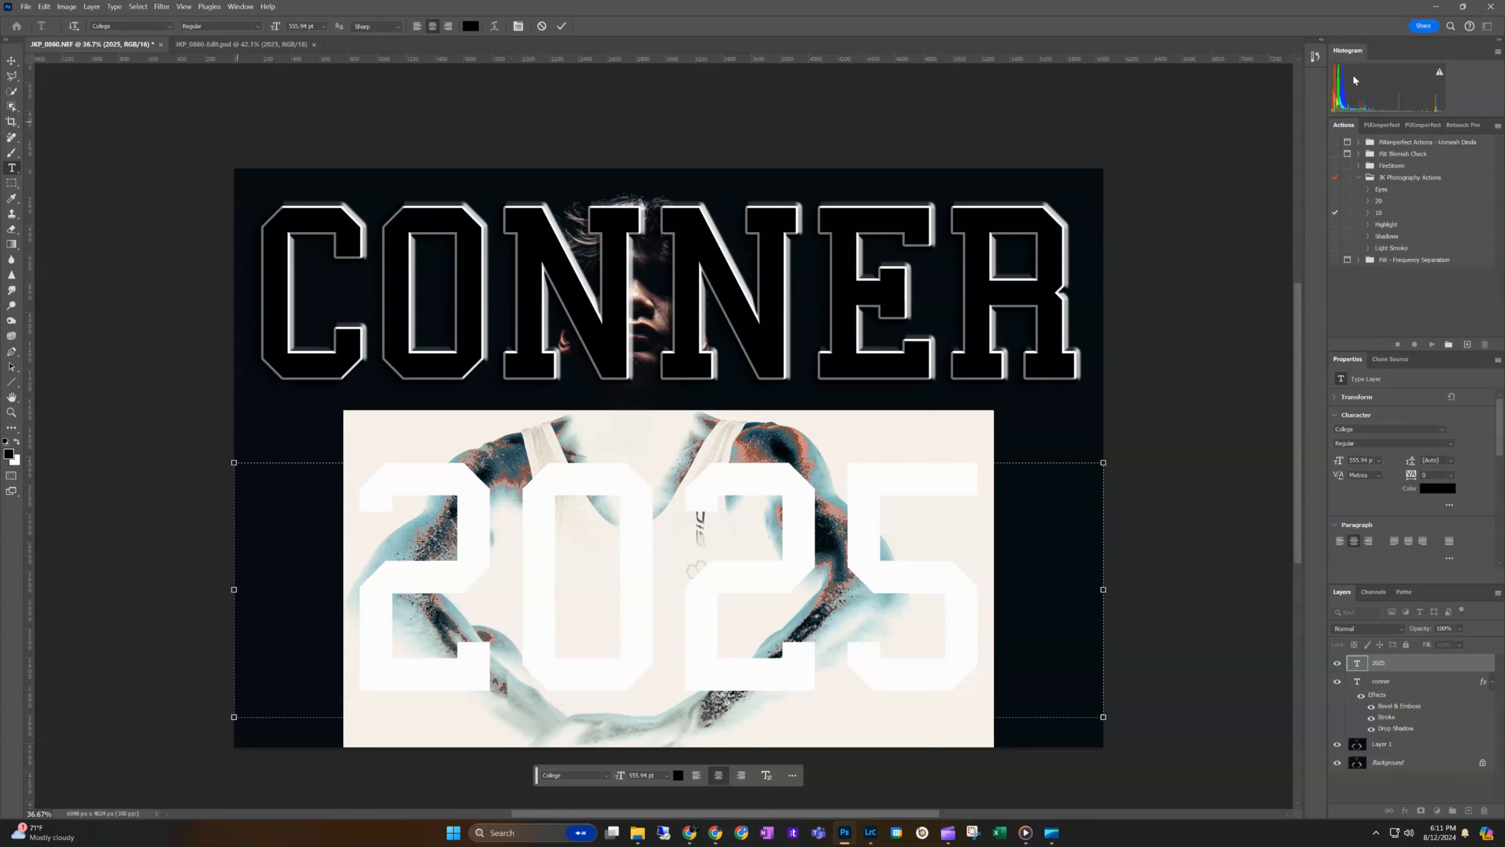
key("alt+w")
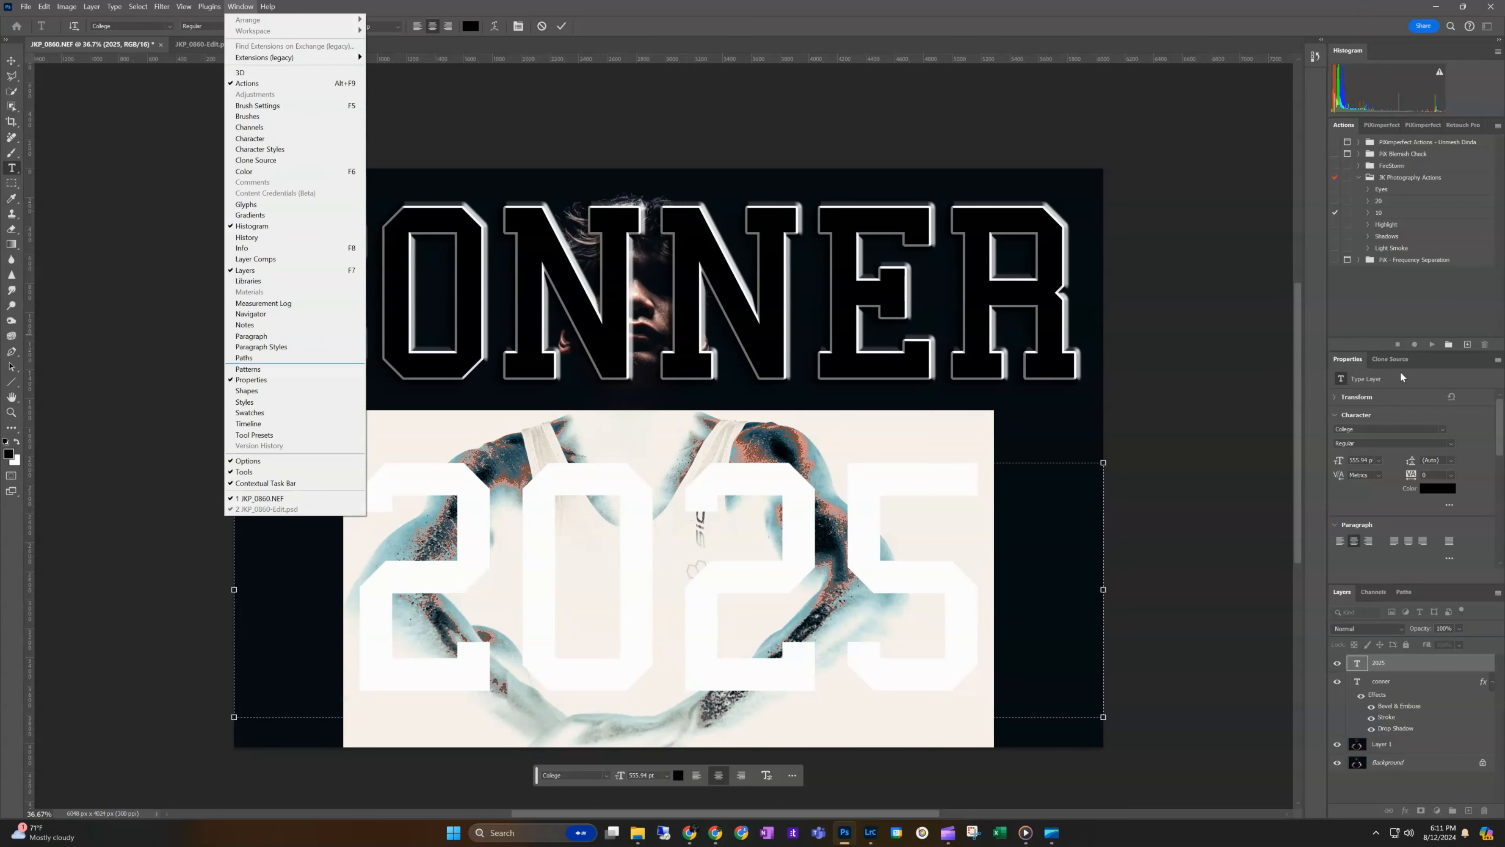
key("Down")
key("Down")
key("Return")
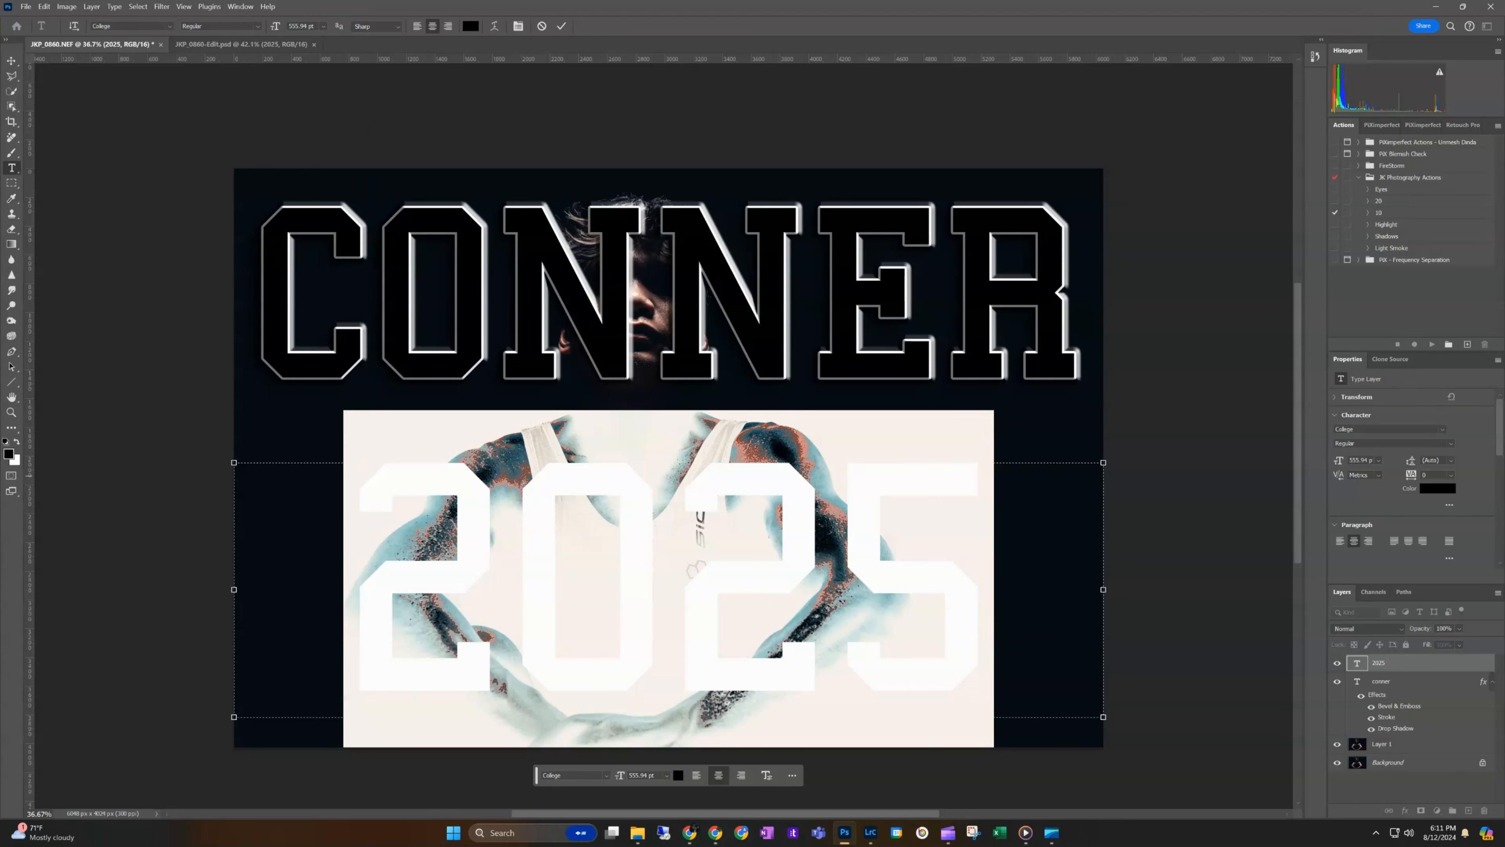
left_click(1450, 474)
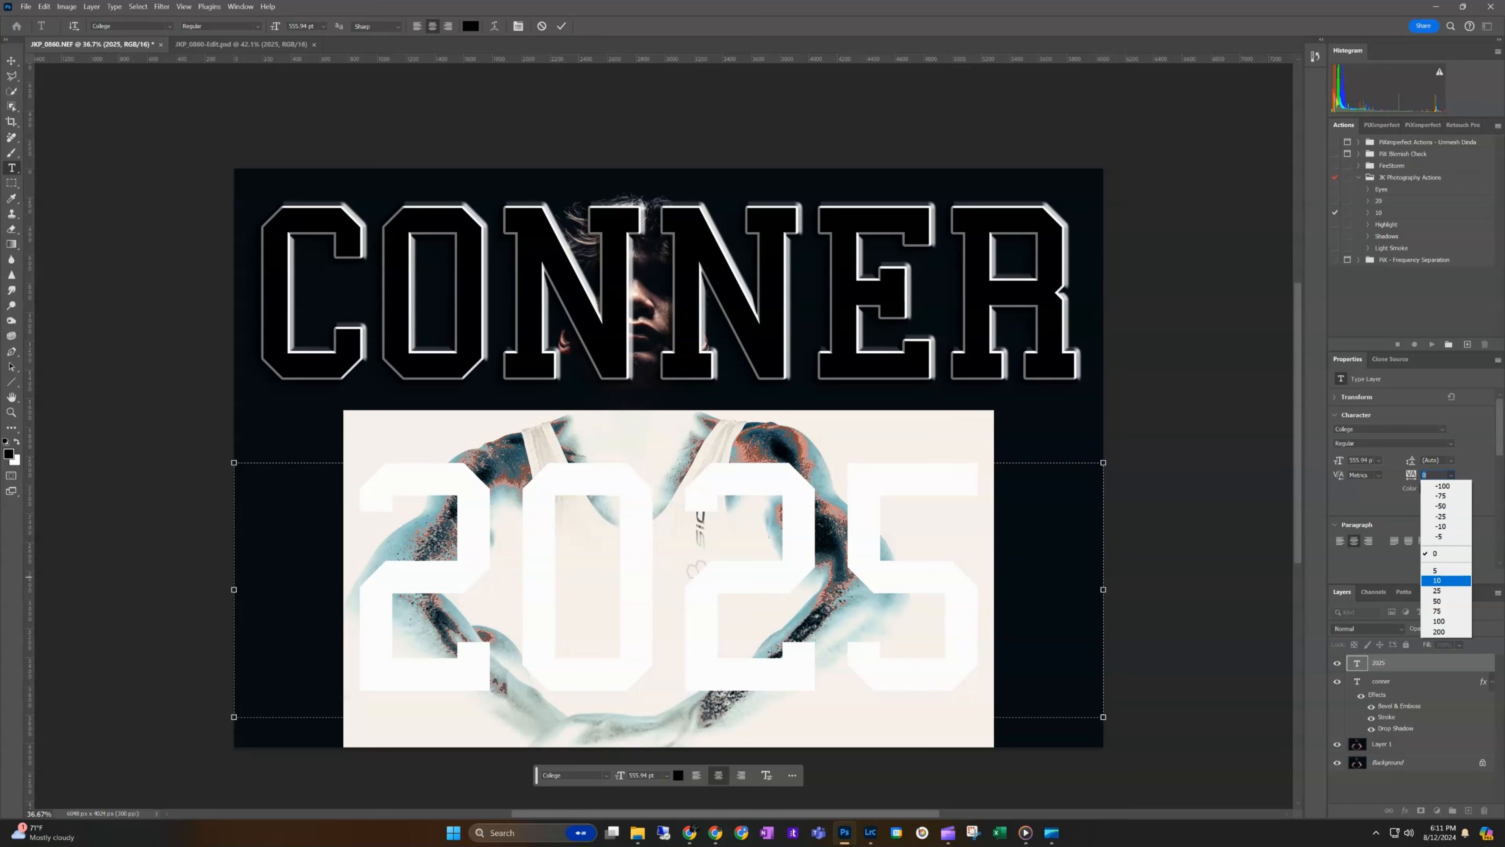
left_click(1439, 621)
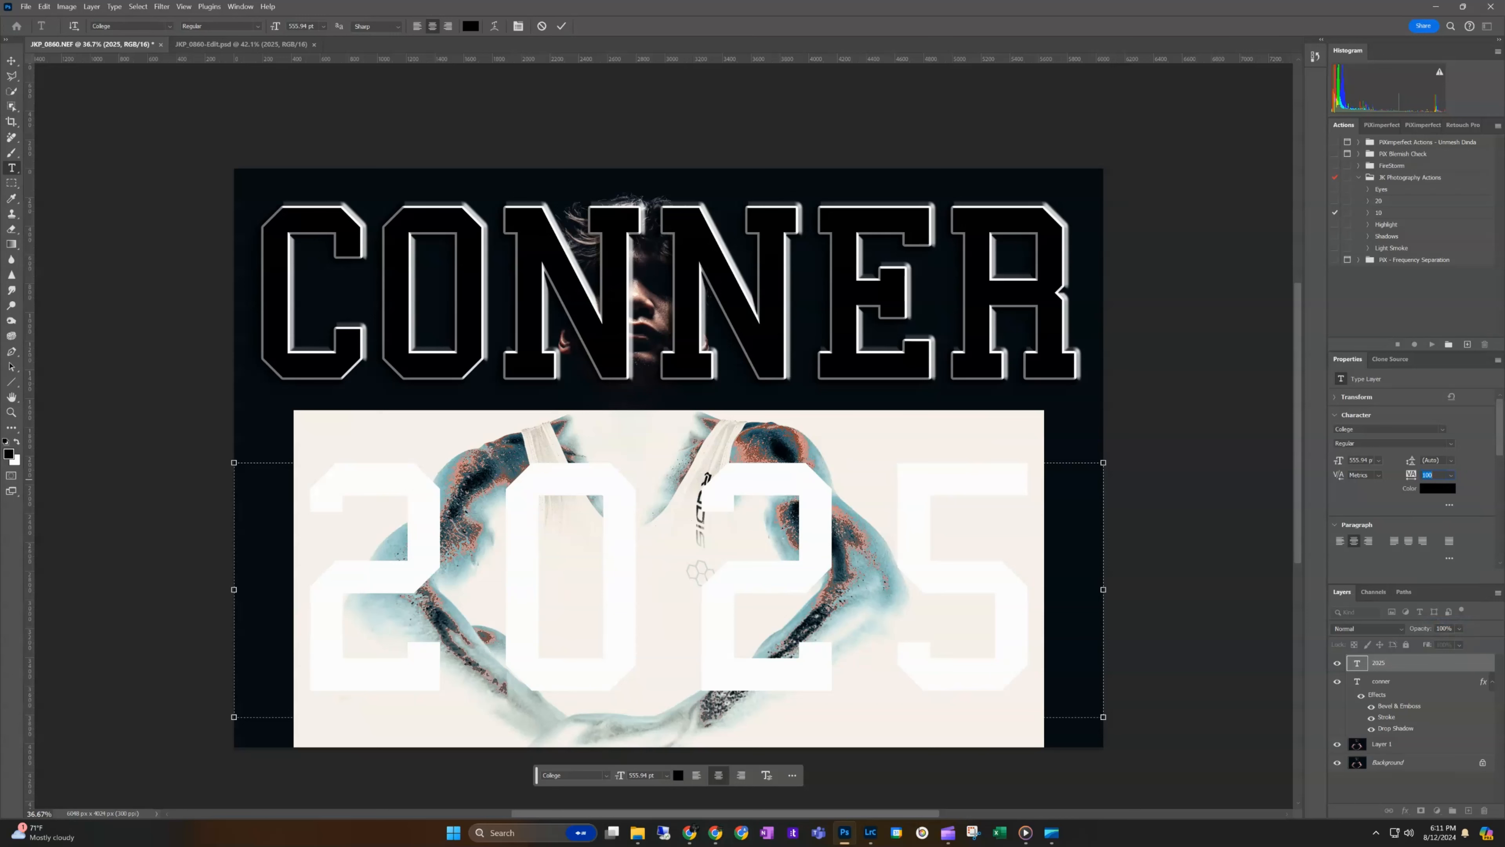
type("15")
key("ctrl+Return")
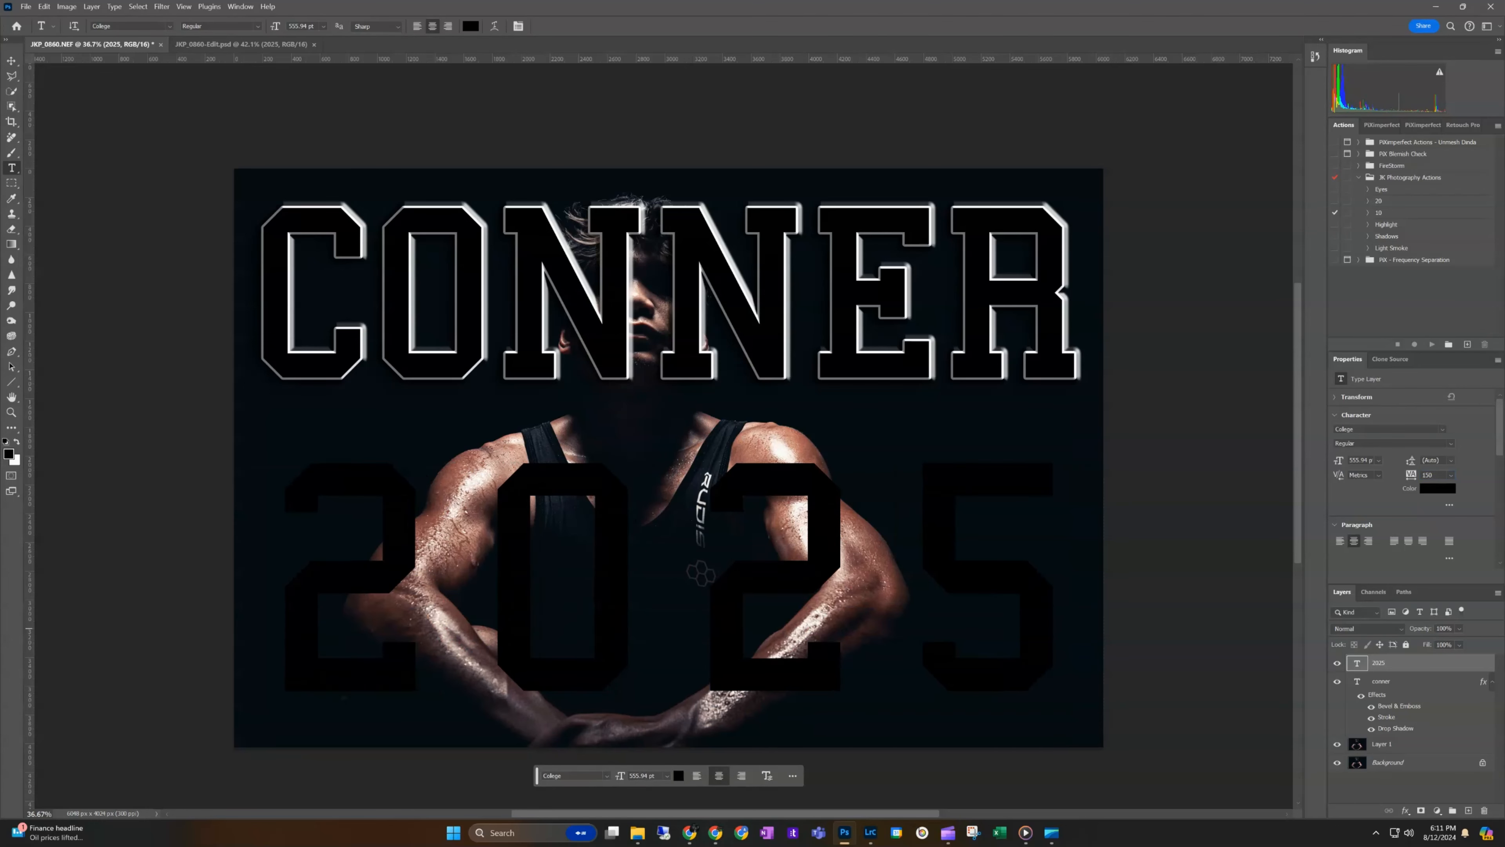
- Copy the layer style from the name text layer and paste it onto the 2025 layer
left_click(1413, 681)
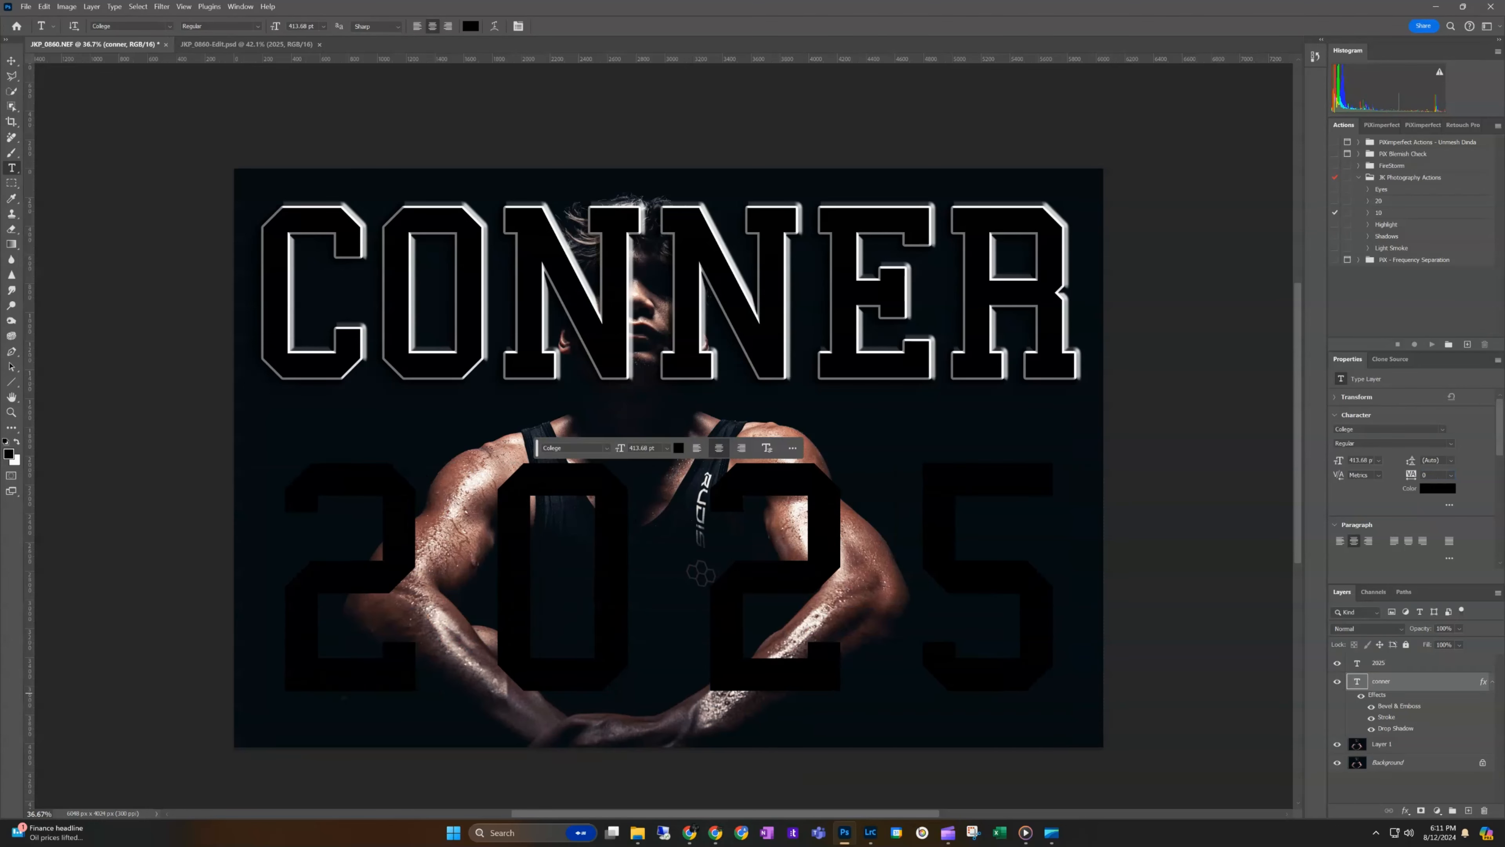
right_click(1378, 697)
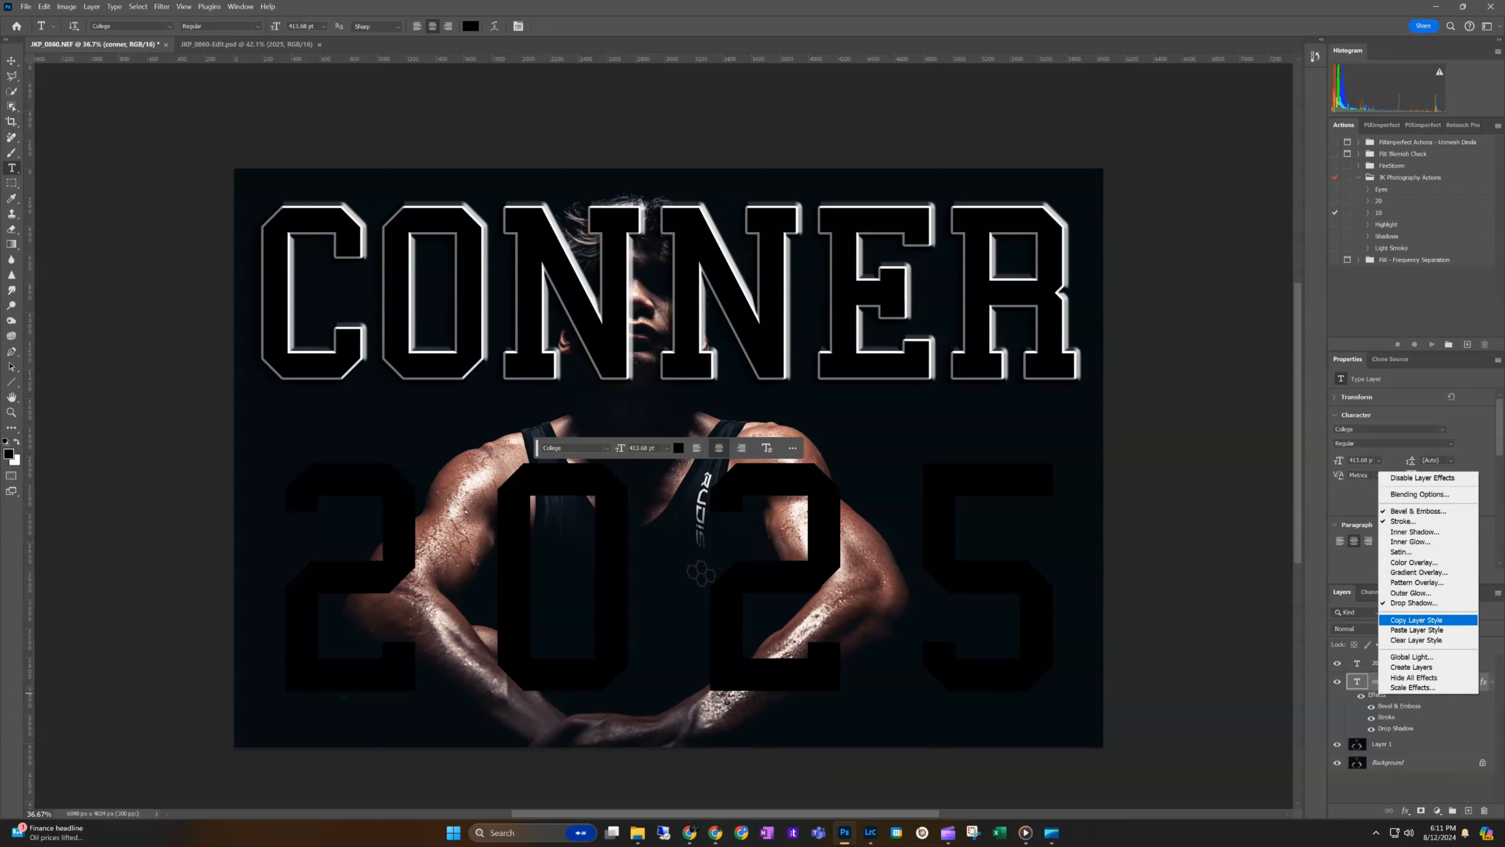
left_click(1416, 620)
left_click(1379, 663)
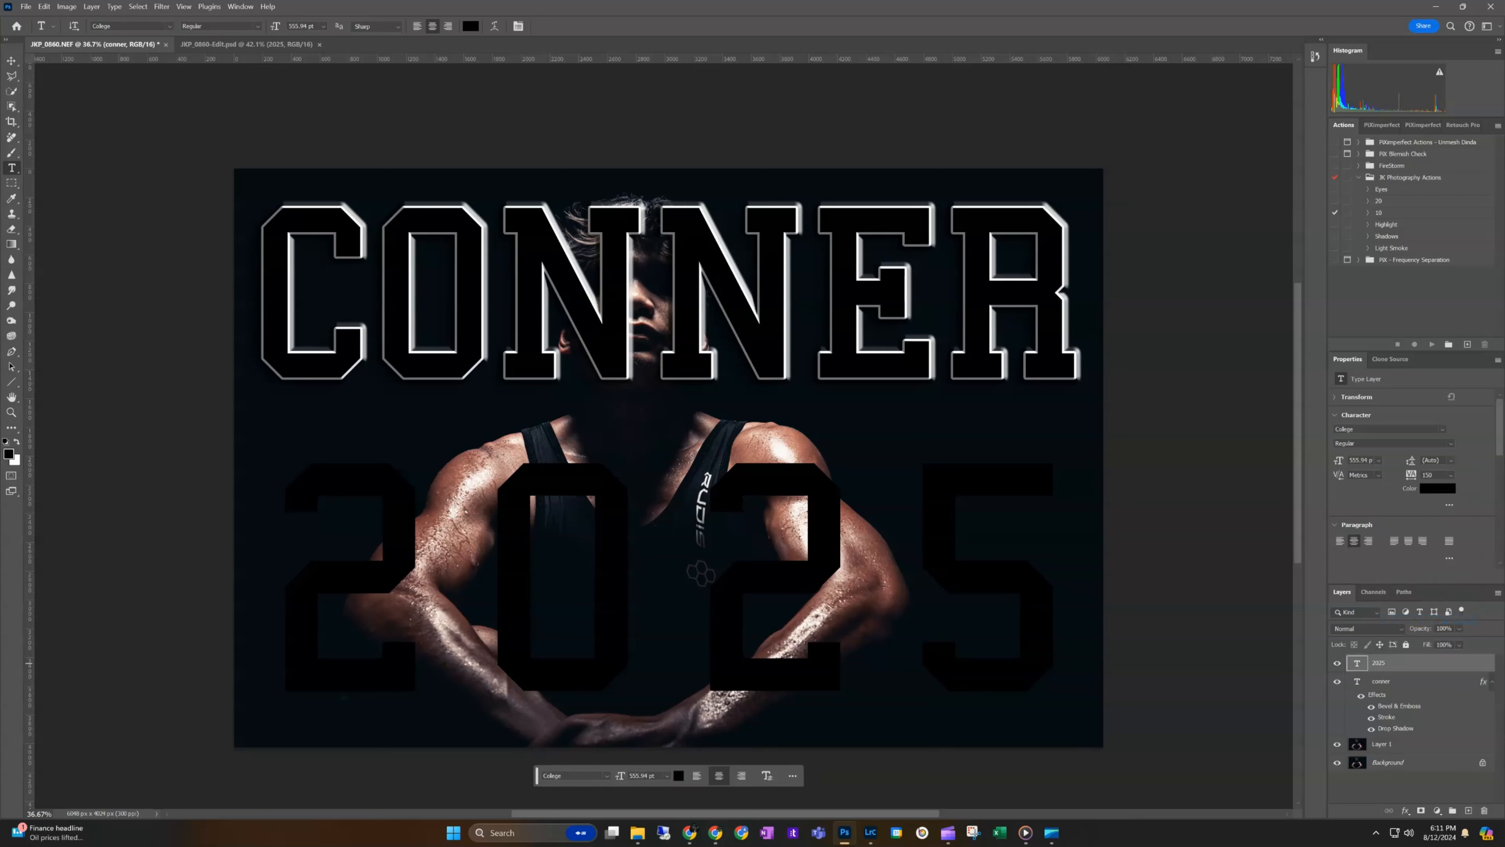
right_click(1378, 662)
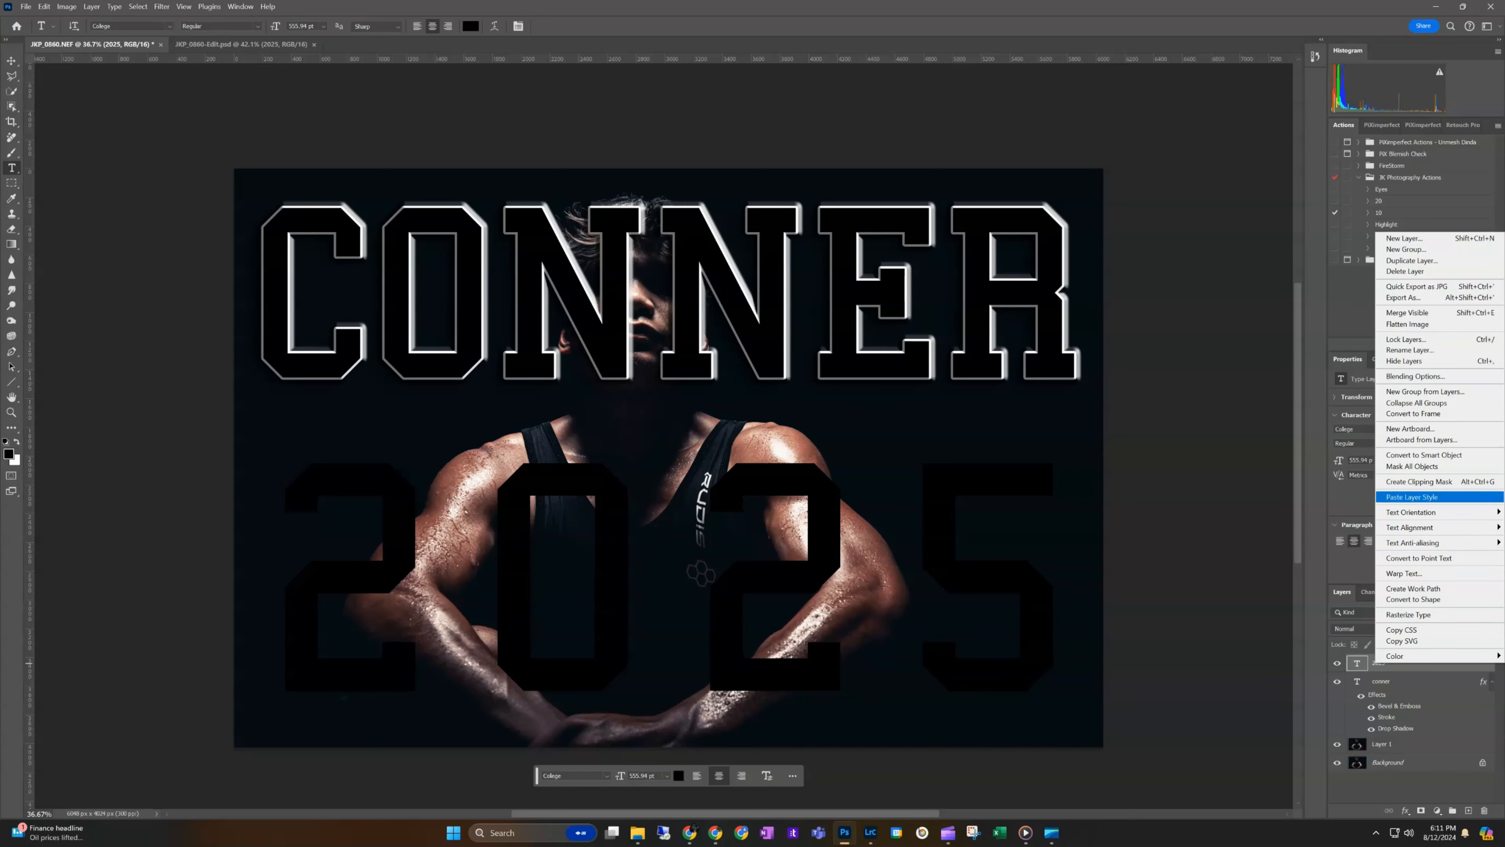
left_click(1416, 497)
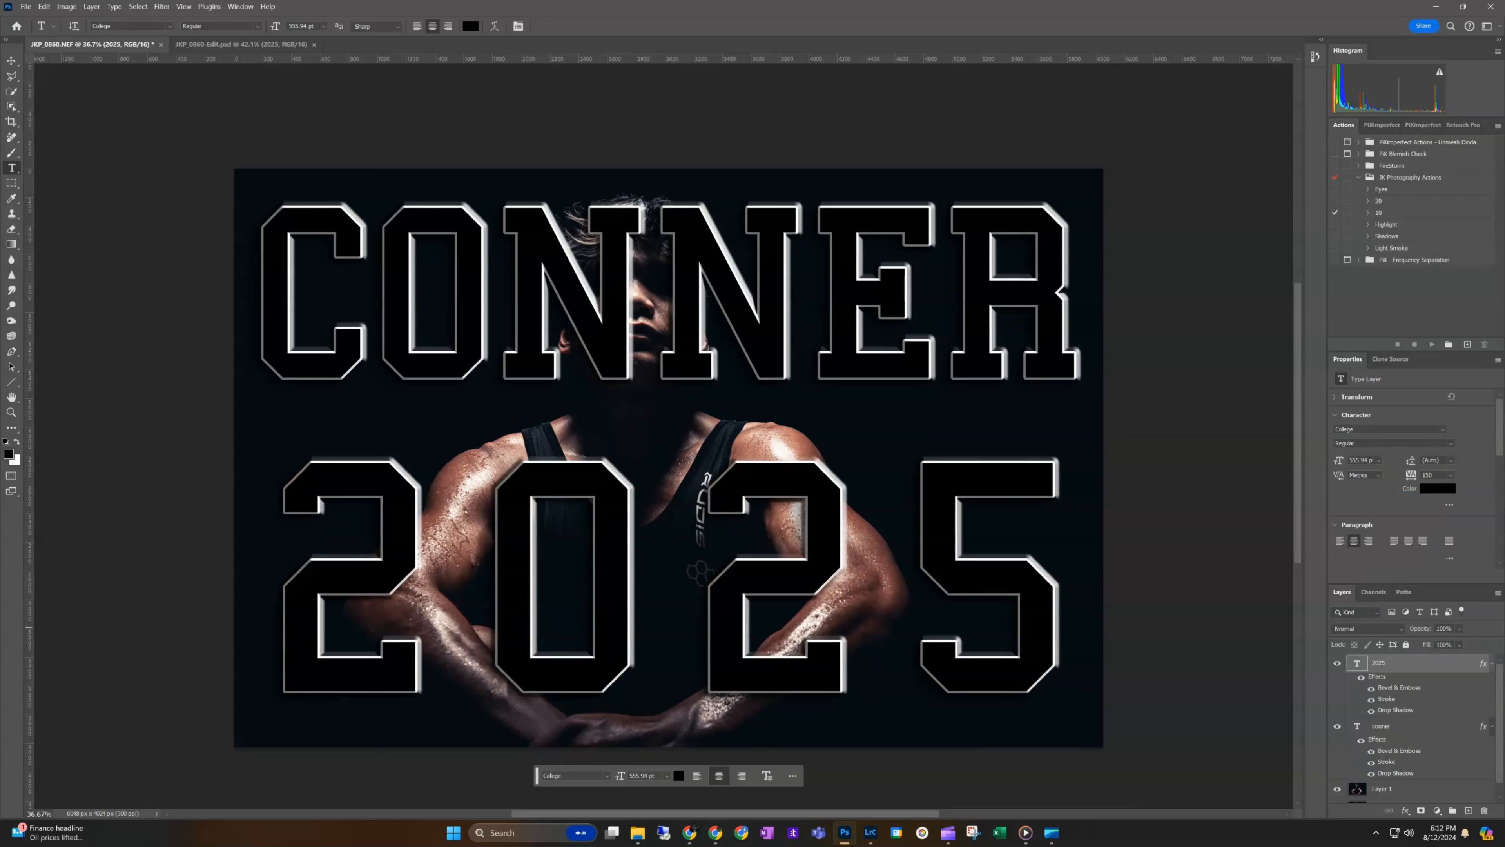
- Make Layer 1 the active layer and hide both the name and 2025 text layers
left_click(1381, 726, "shift")
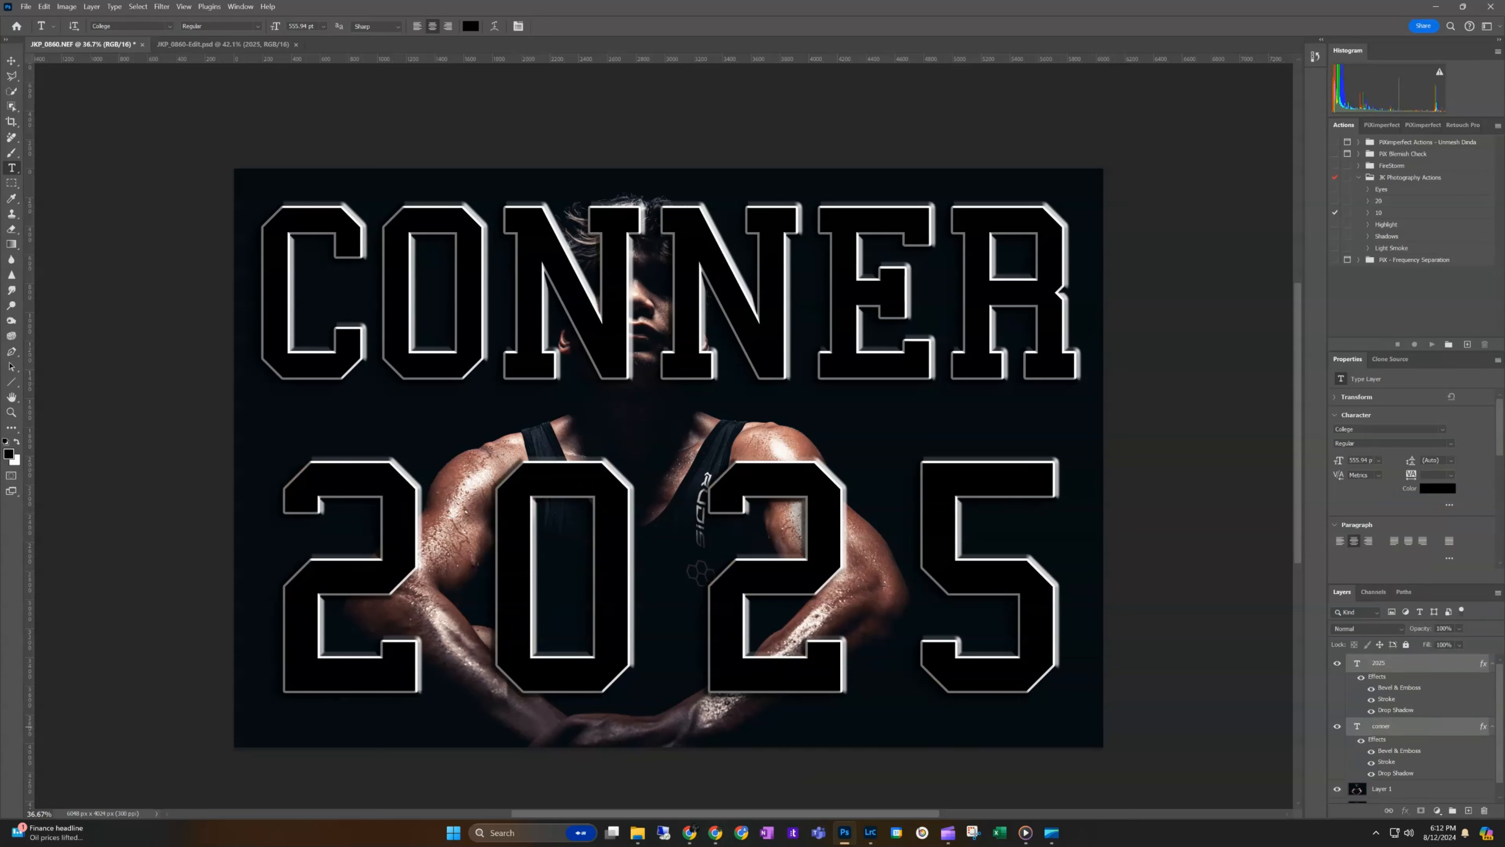
left_click(1385, 728, "ctrl")
left_click(1382, 789)
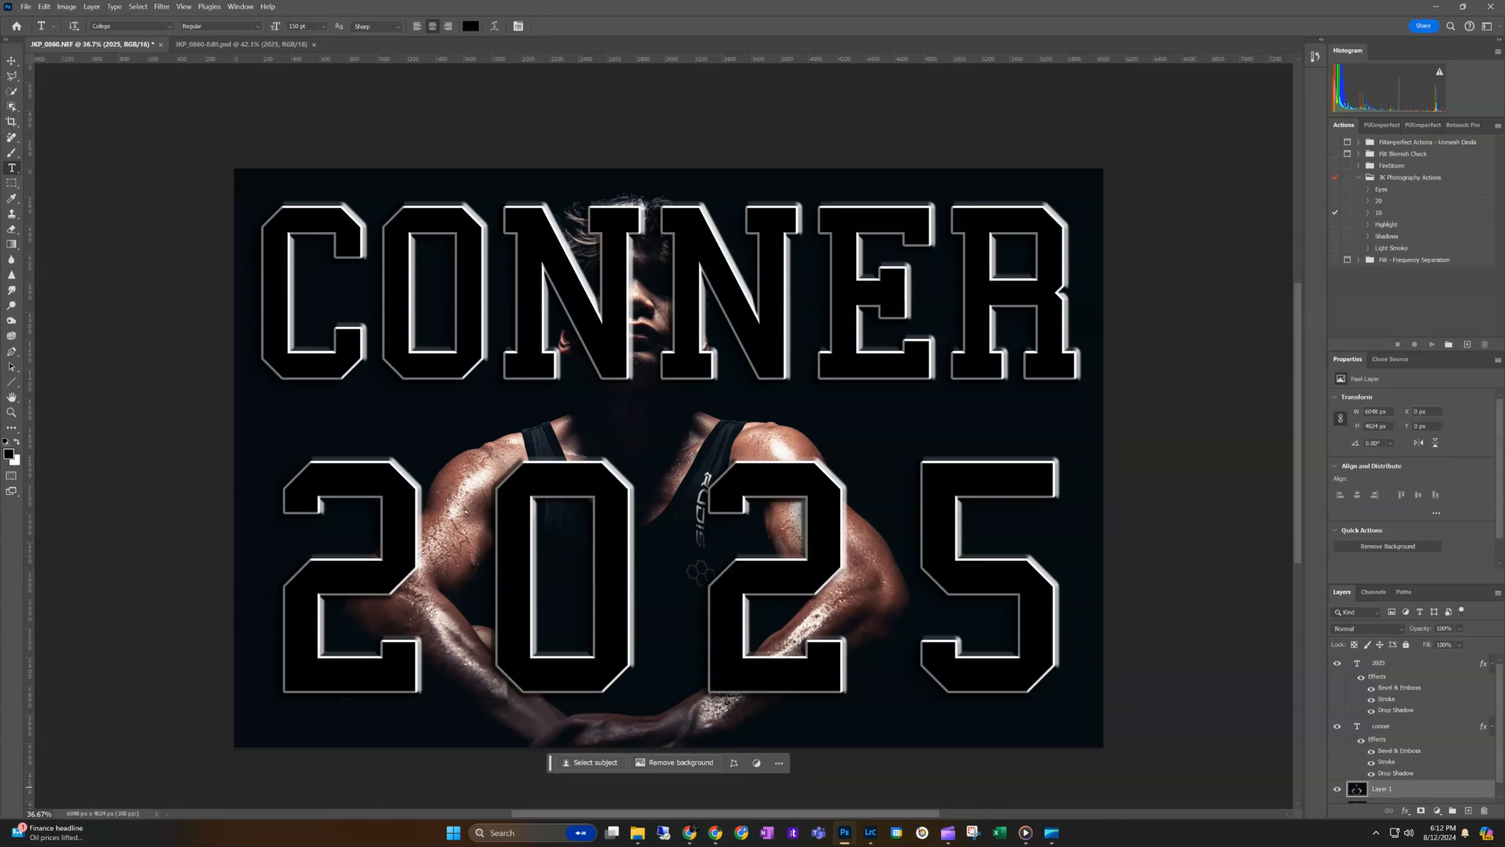
left_click(1337, 727)
left_click(1337, 663)
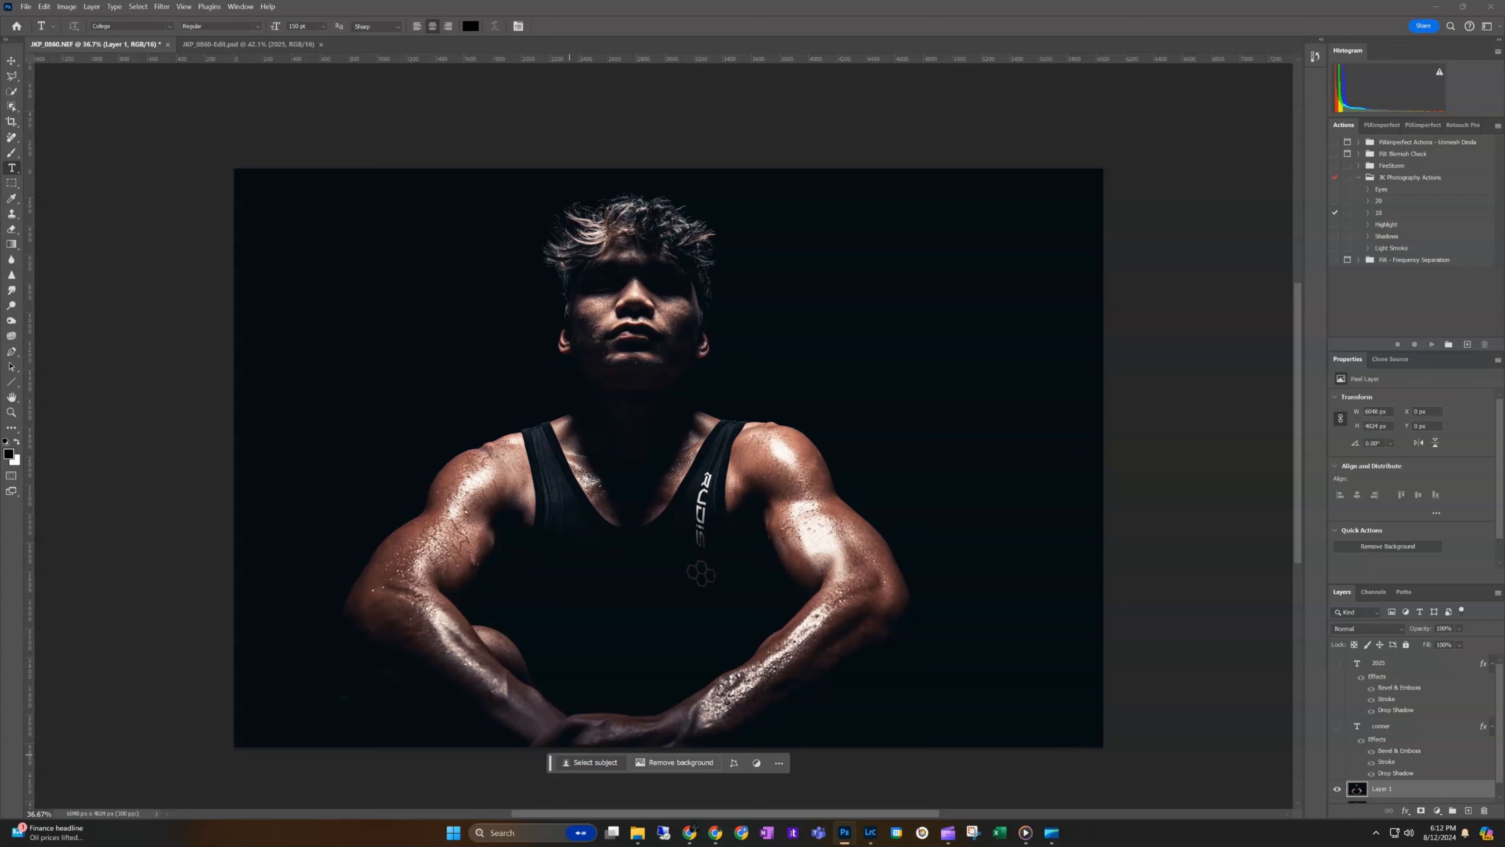
- Select the athlete with Select Subject and copy the selection to a new layer
left_click(570, 762)
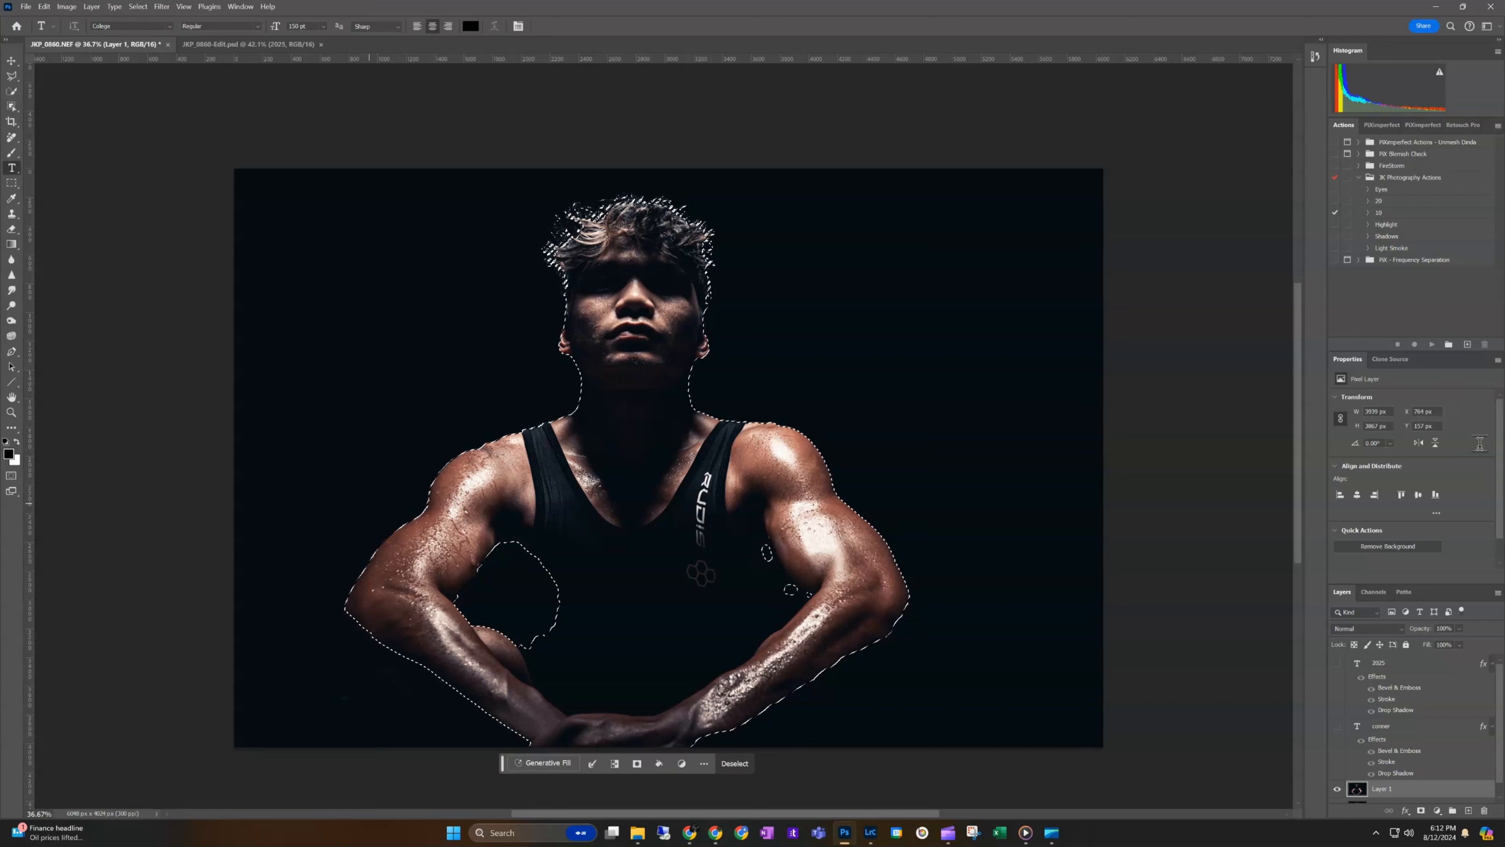
key("w")
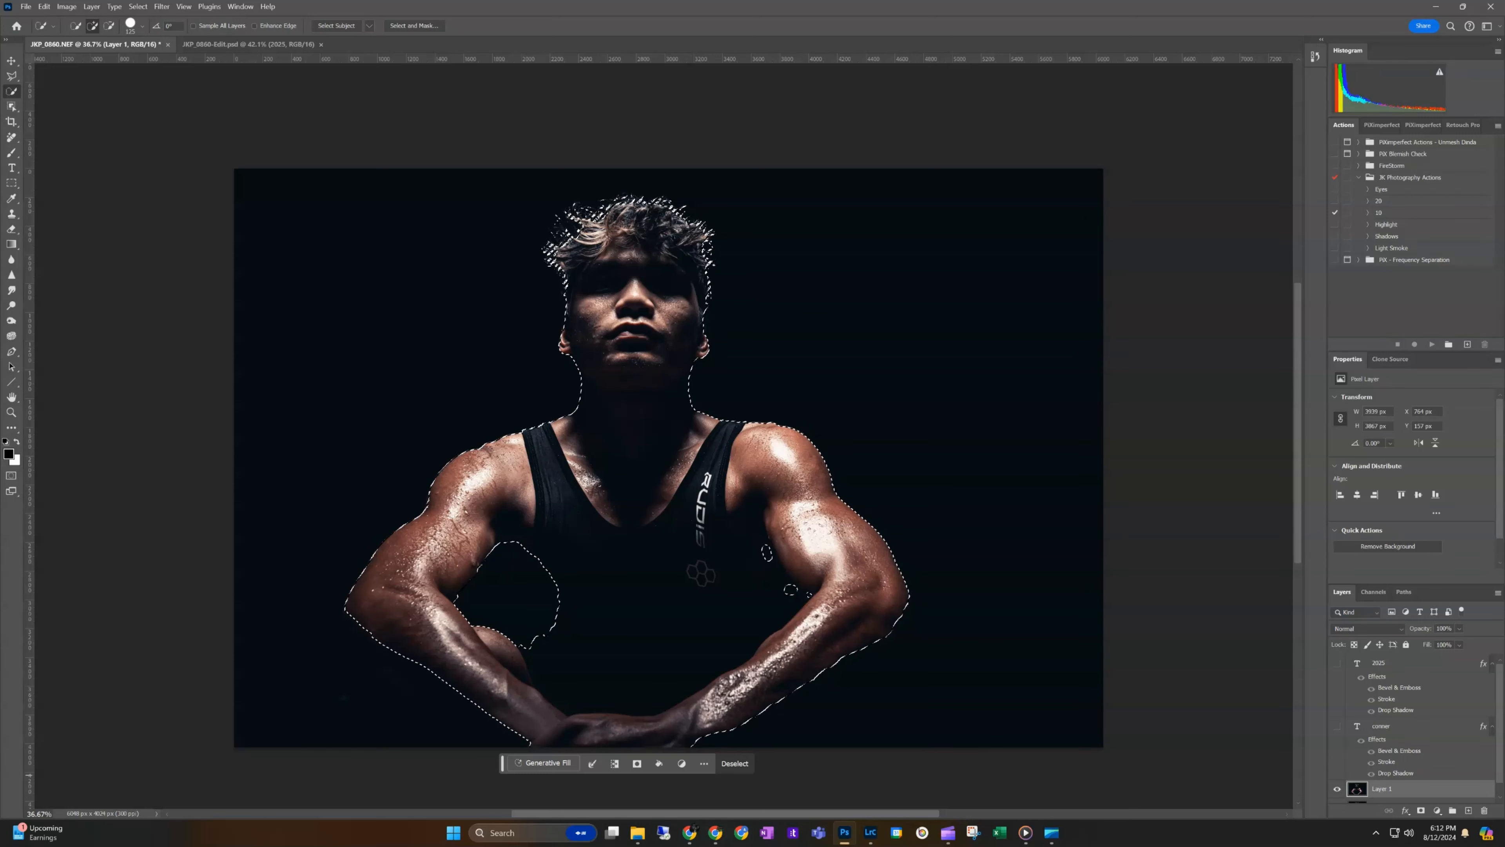
key("ctrl+j")
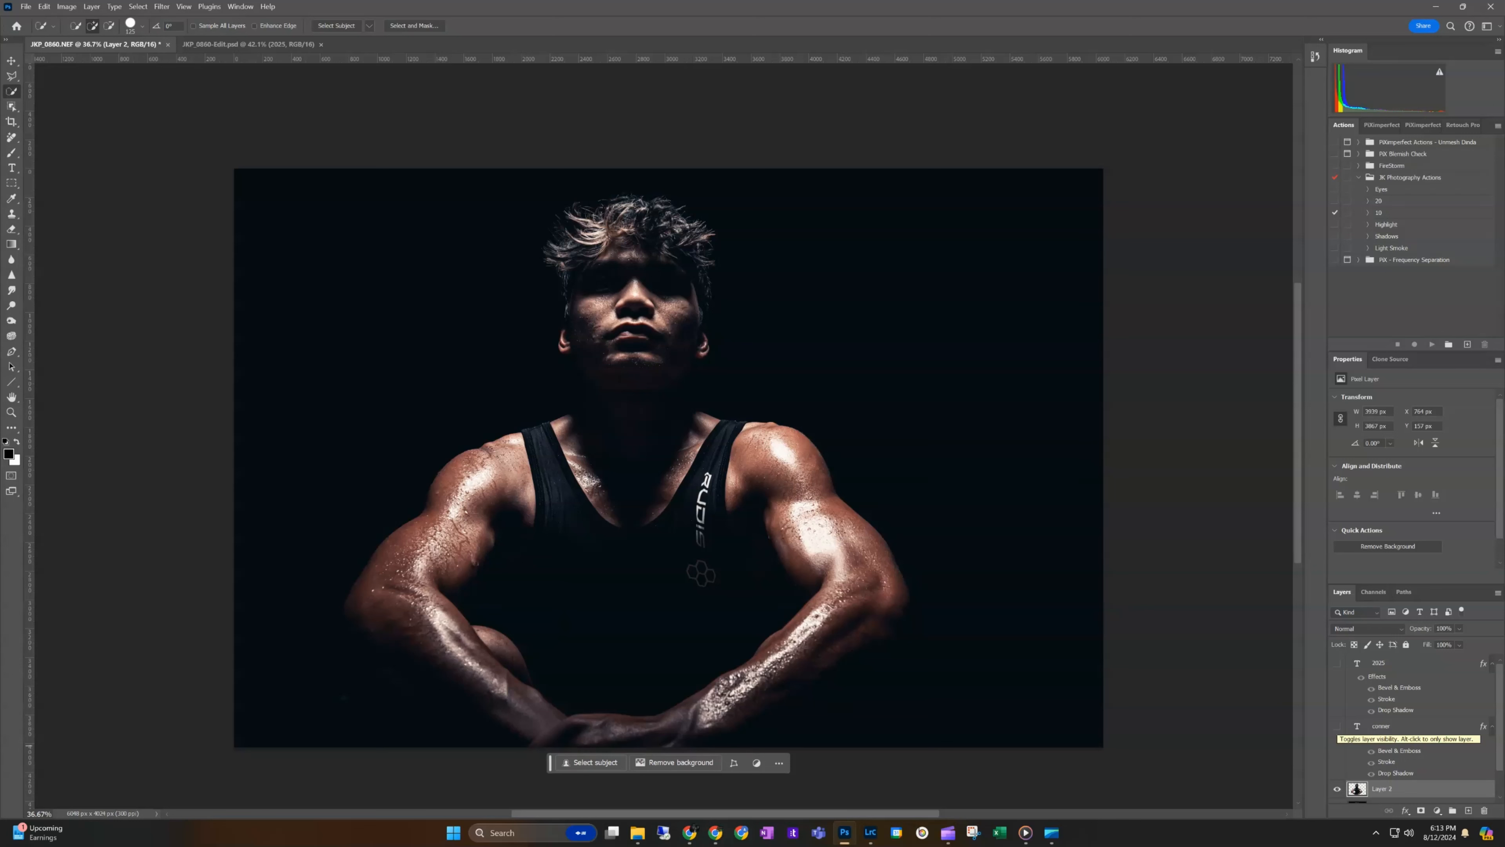
- Unhide the name text, place the athlete cutout directly above it, and clip the cutout to the letters
left_click_drag(1381, 789, 1363, 724)
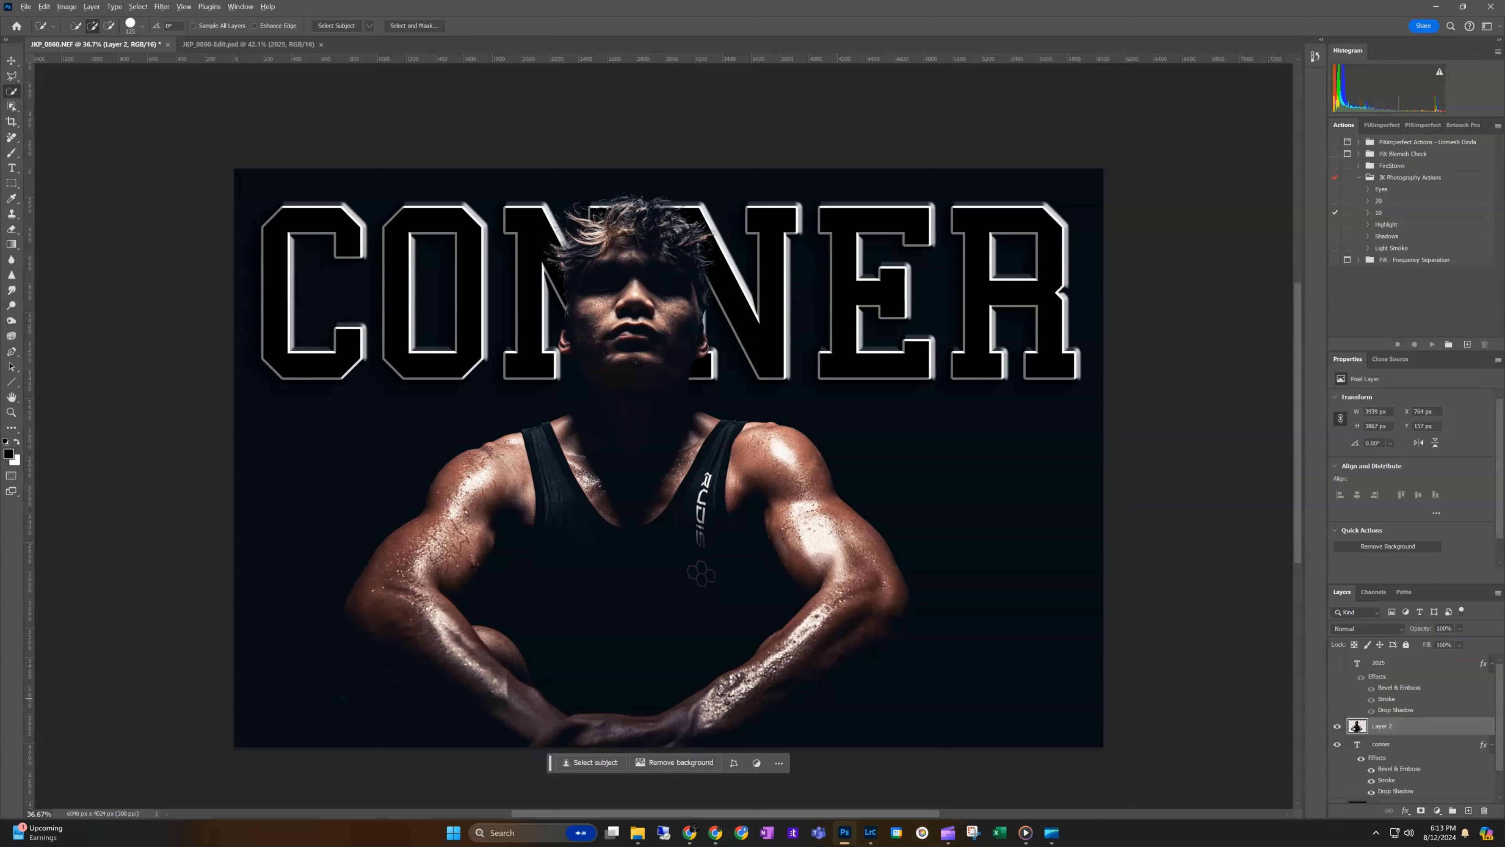
key("ctrl+alt+g")
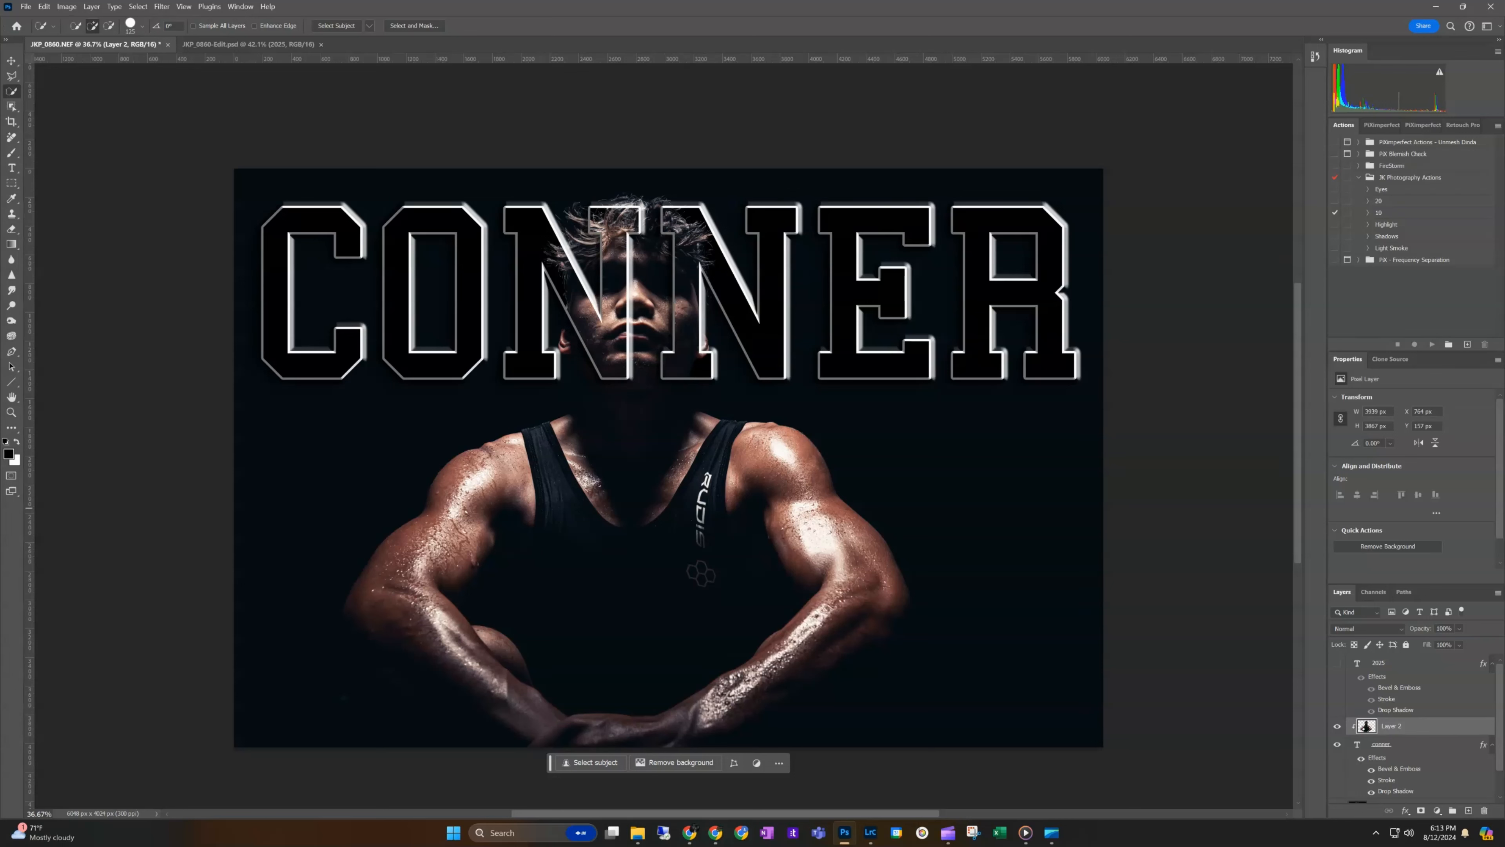
- Toggle the visibility of the background layers and the clipped cutout to examine how it fills the name letters
scroll(1416, 730, "down", 1)
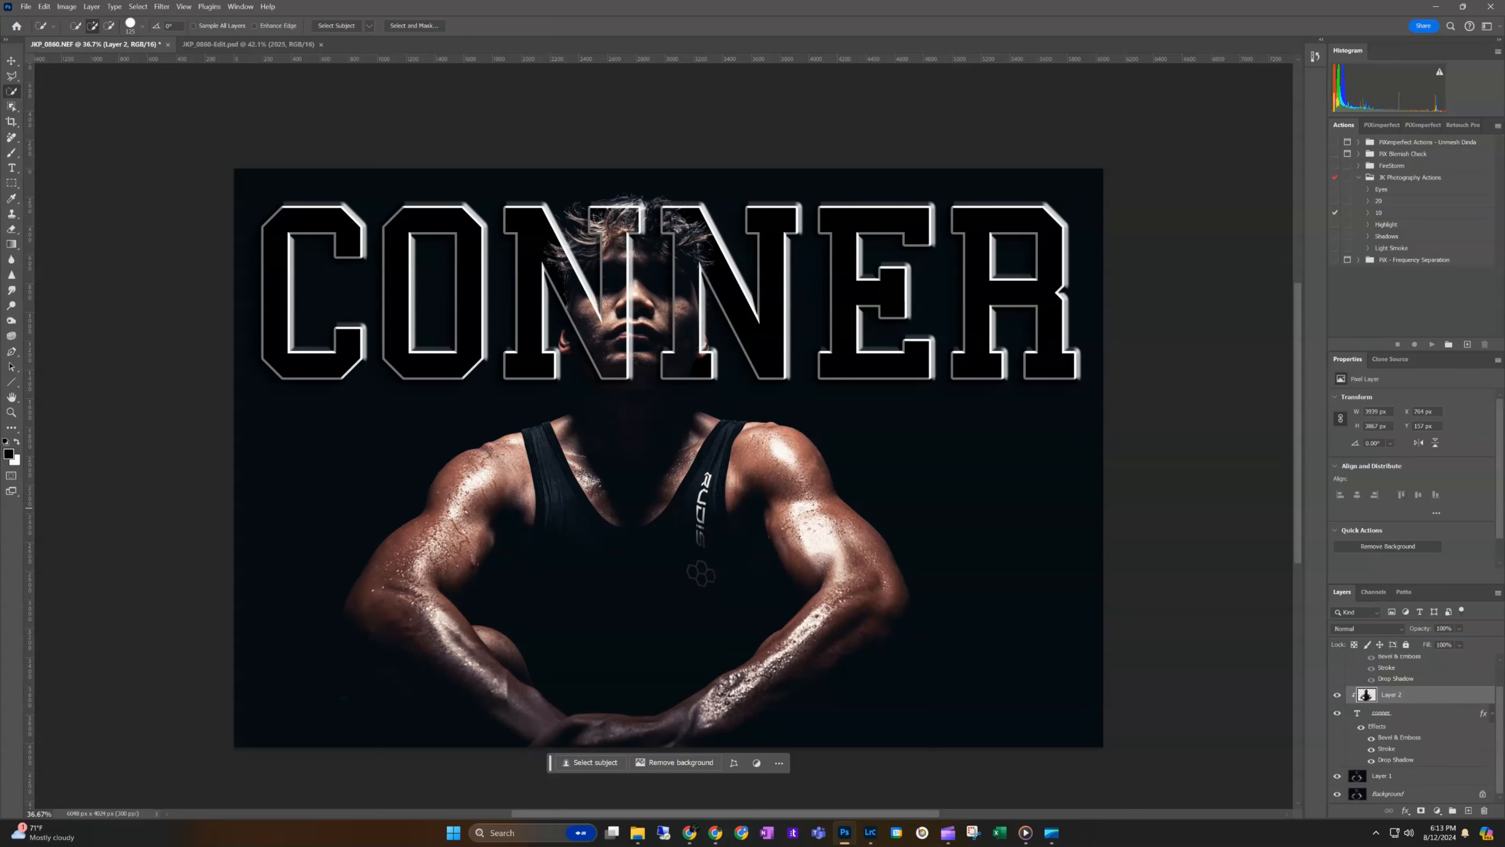
left_click(1337, 794)
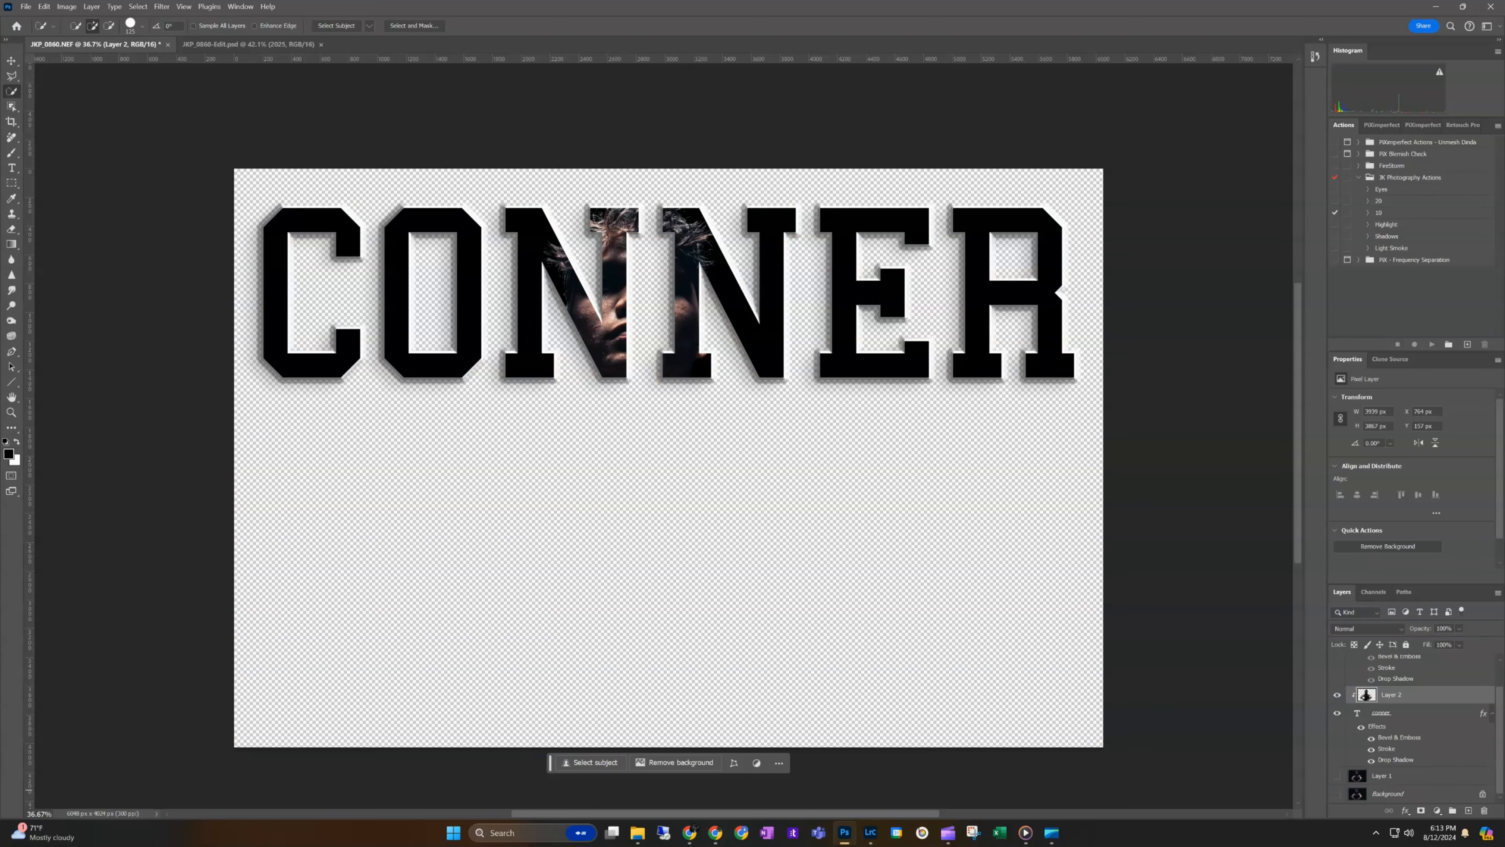
left_click(1337, 793)
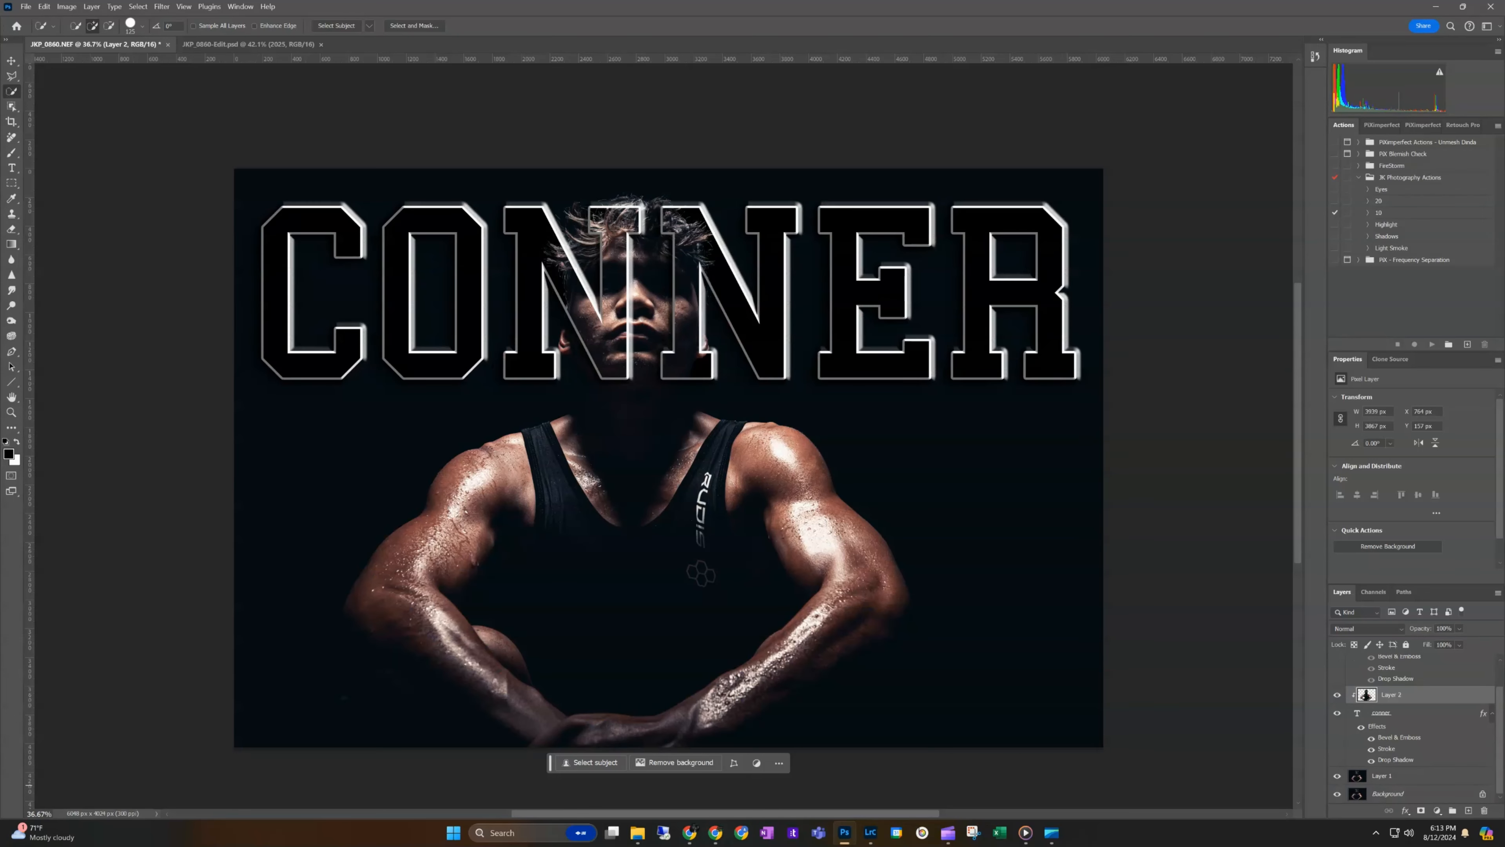
left_click(1337, 695)
left_click(1337, 695)
left_click(1337, 793)
left_click(1337, 695)
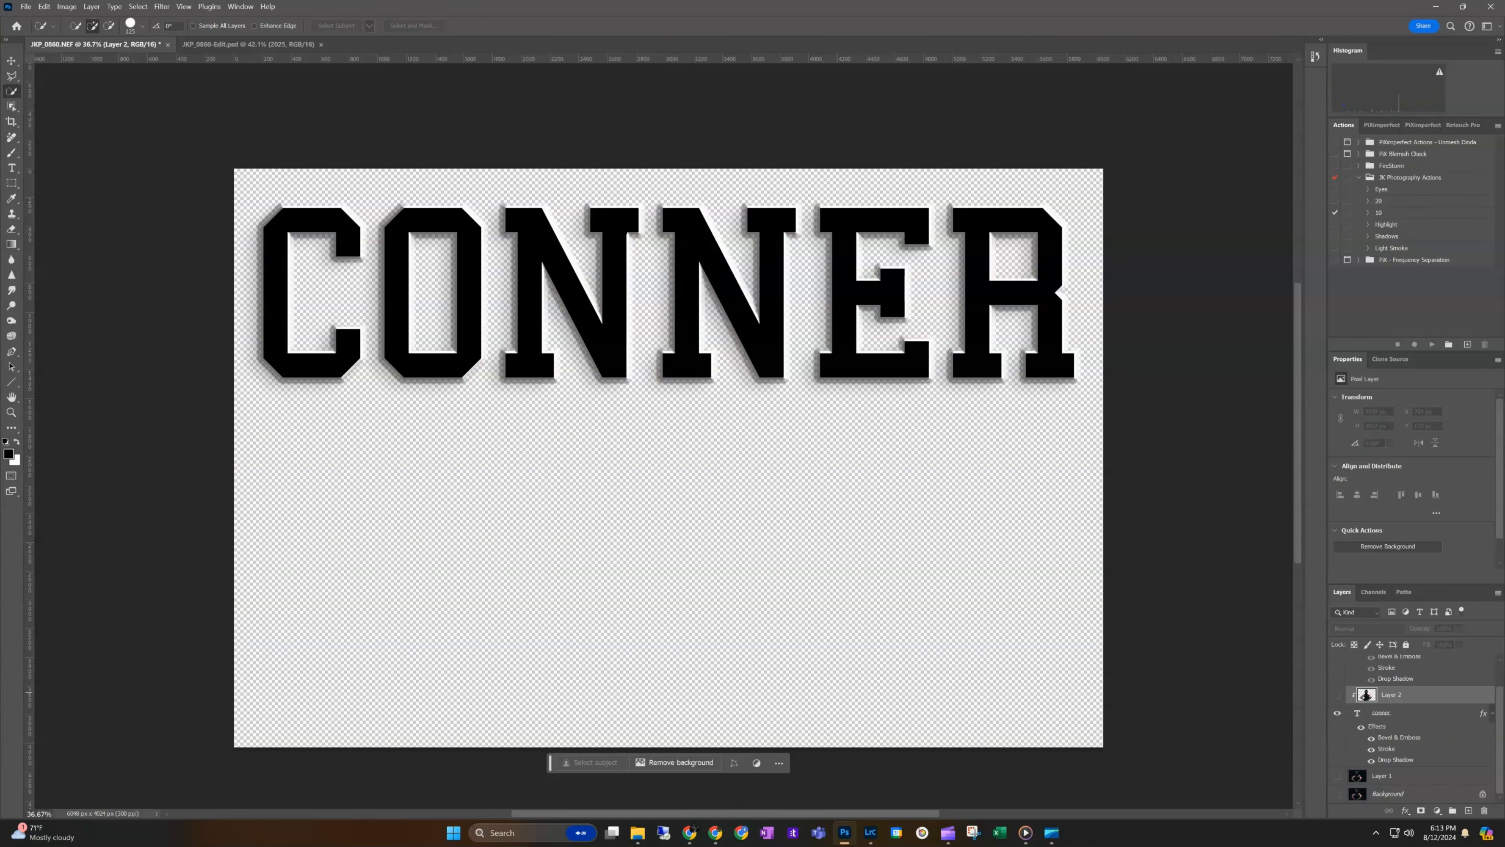
left_click(1337, 695)
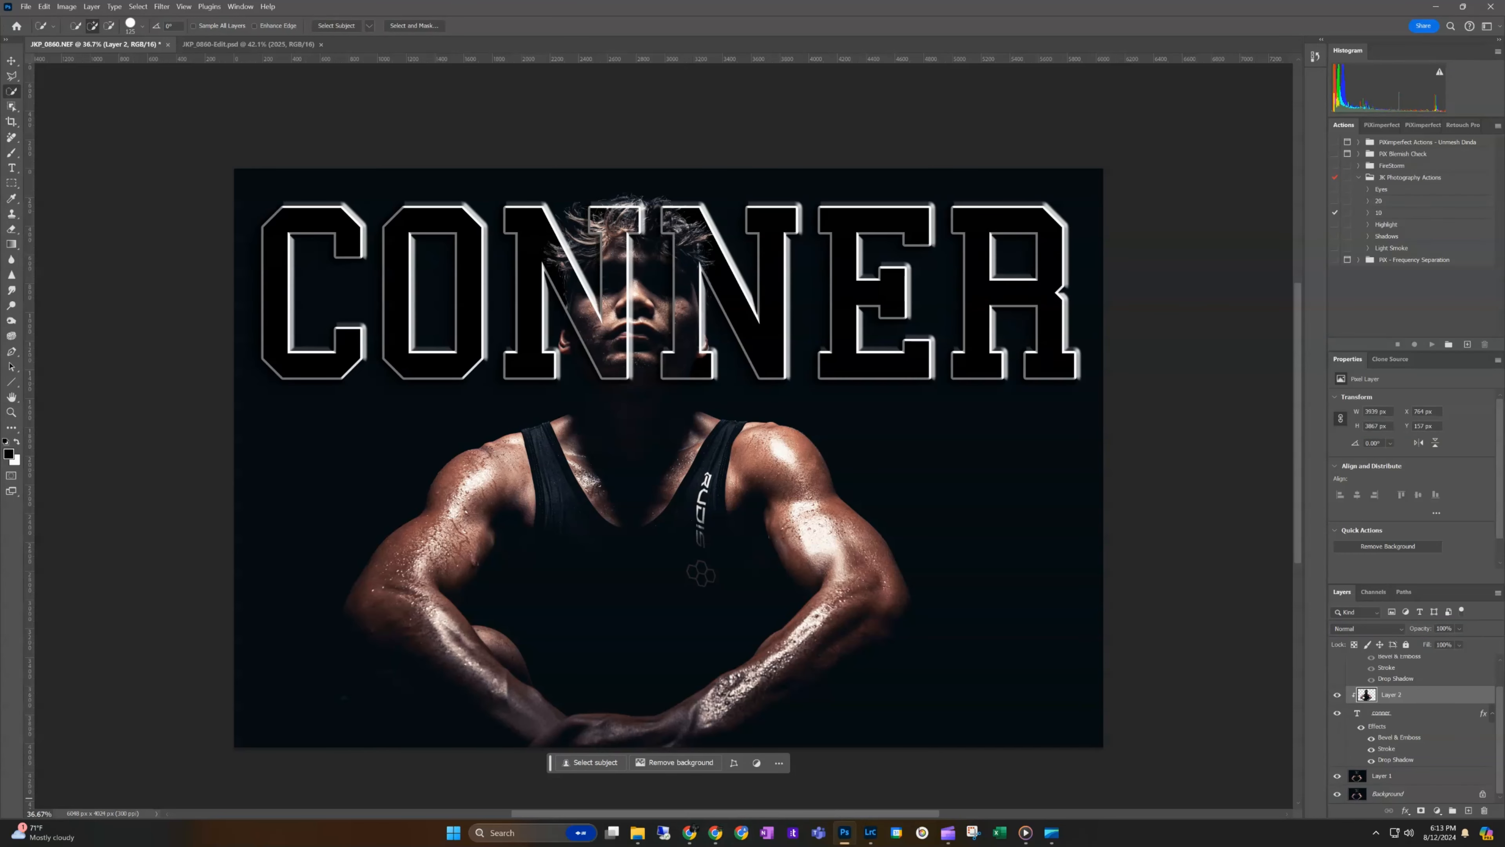
- Show the 2025 text again and add a second, unclipped copy of the athlete cutout, offset slightly up and to the right
scroll(1410, 723, "up", 1)
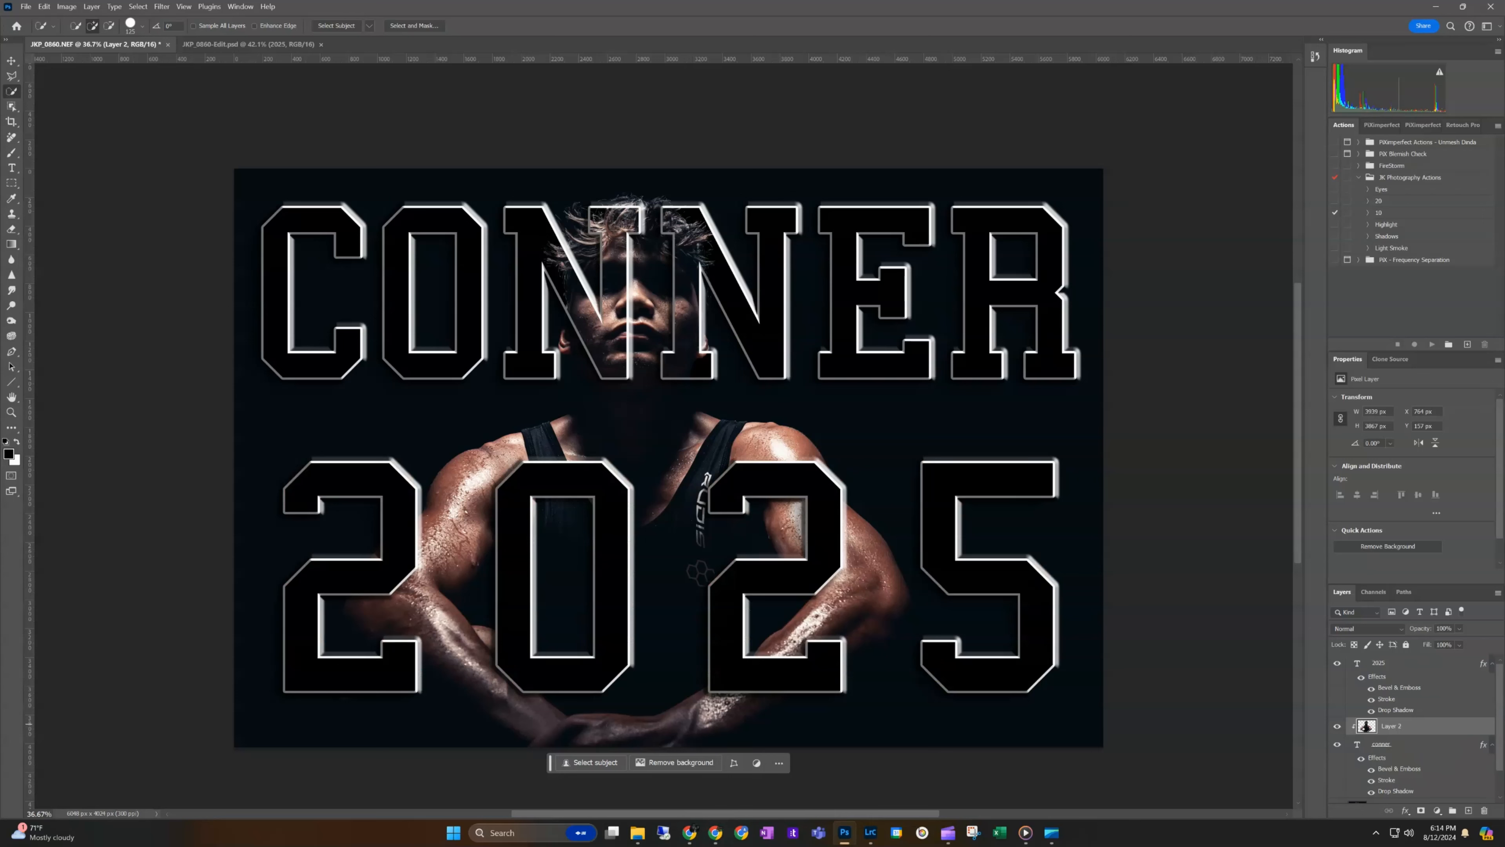
key("ctrl+v")
key("ctrl+t")
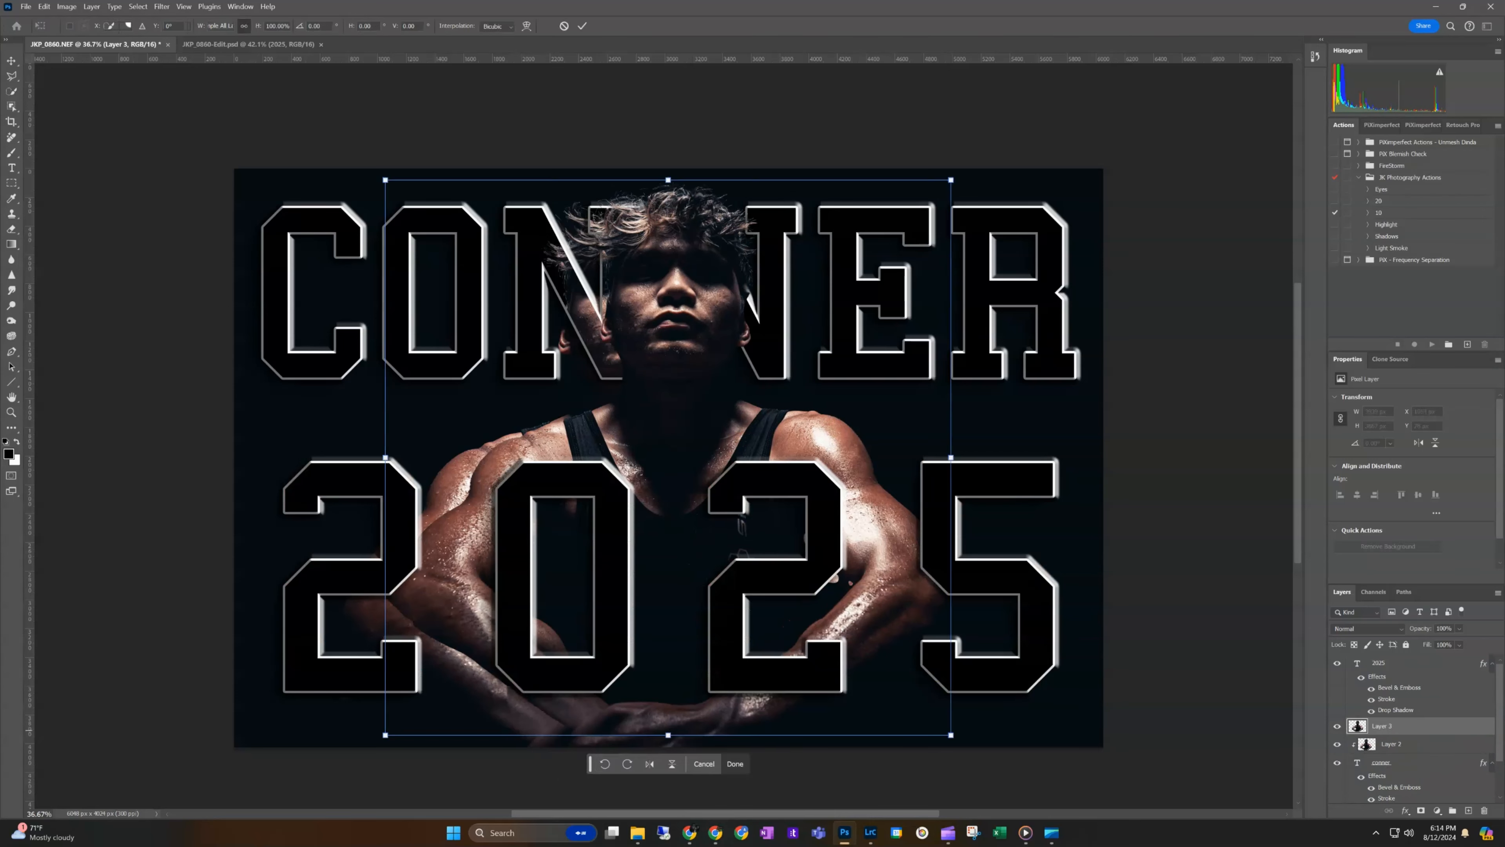
key("Return")
- Move the second athlete cutout above the 2025 text layer and clip it to the digits
key("ctrl+bracketright")
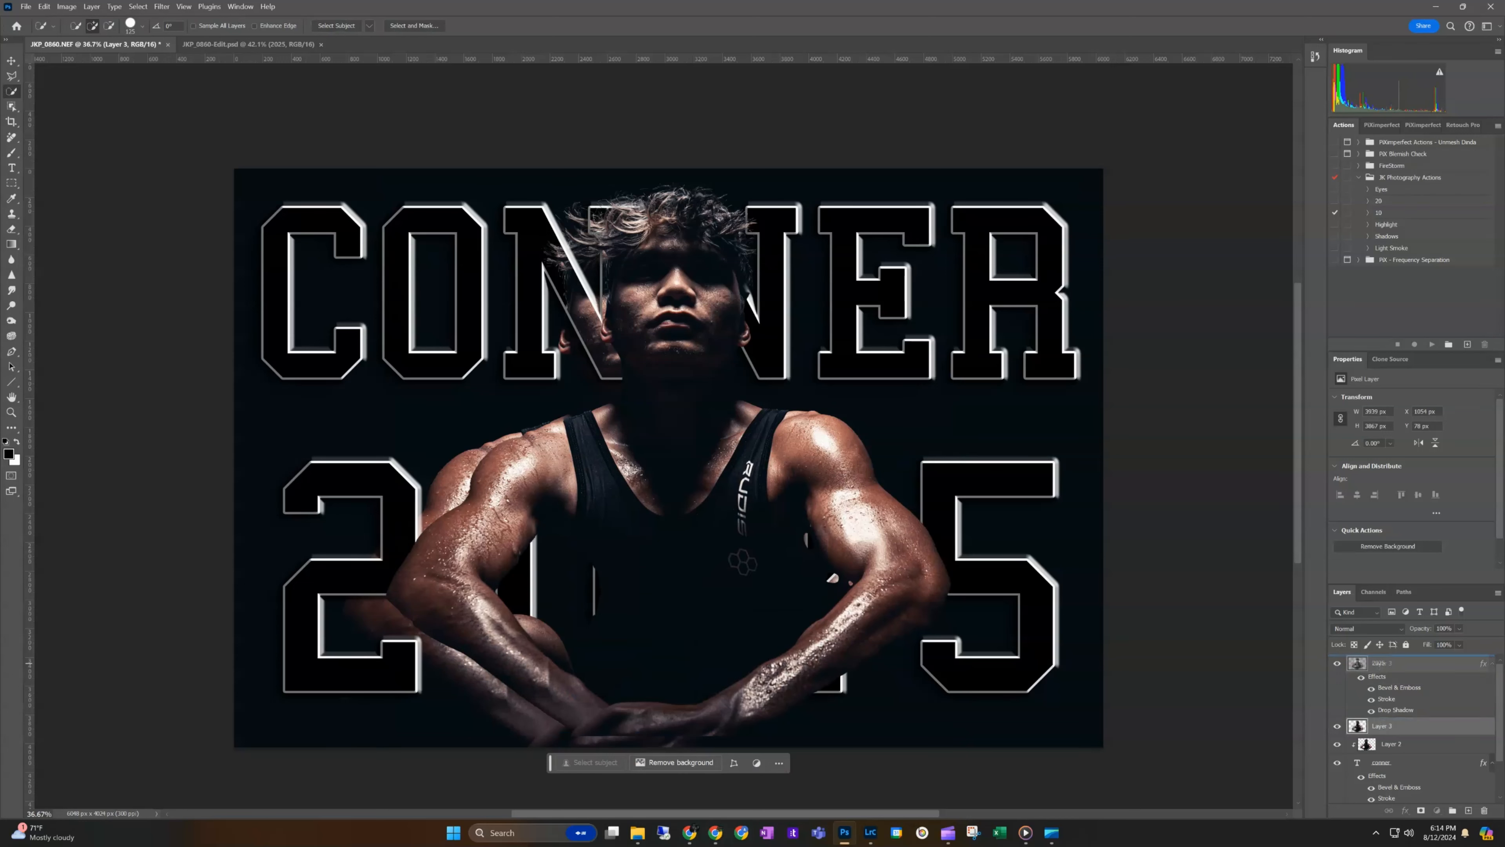
left_click_drag(1381, 663, 1381, 661)
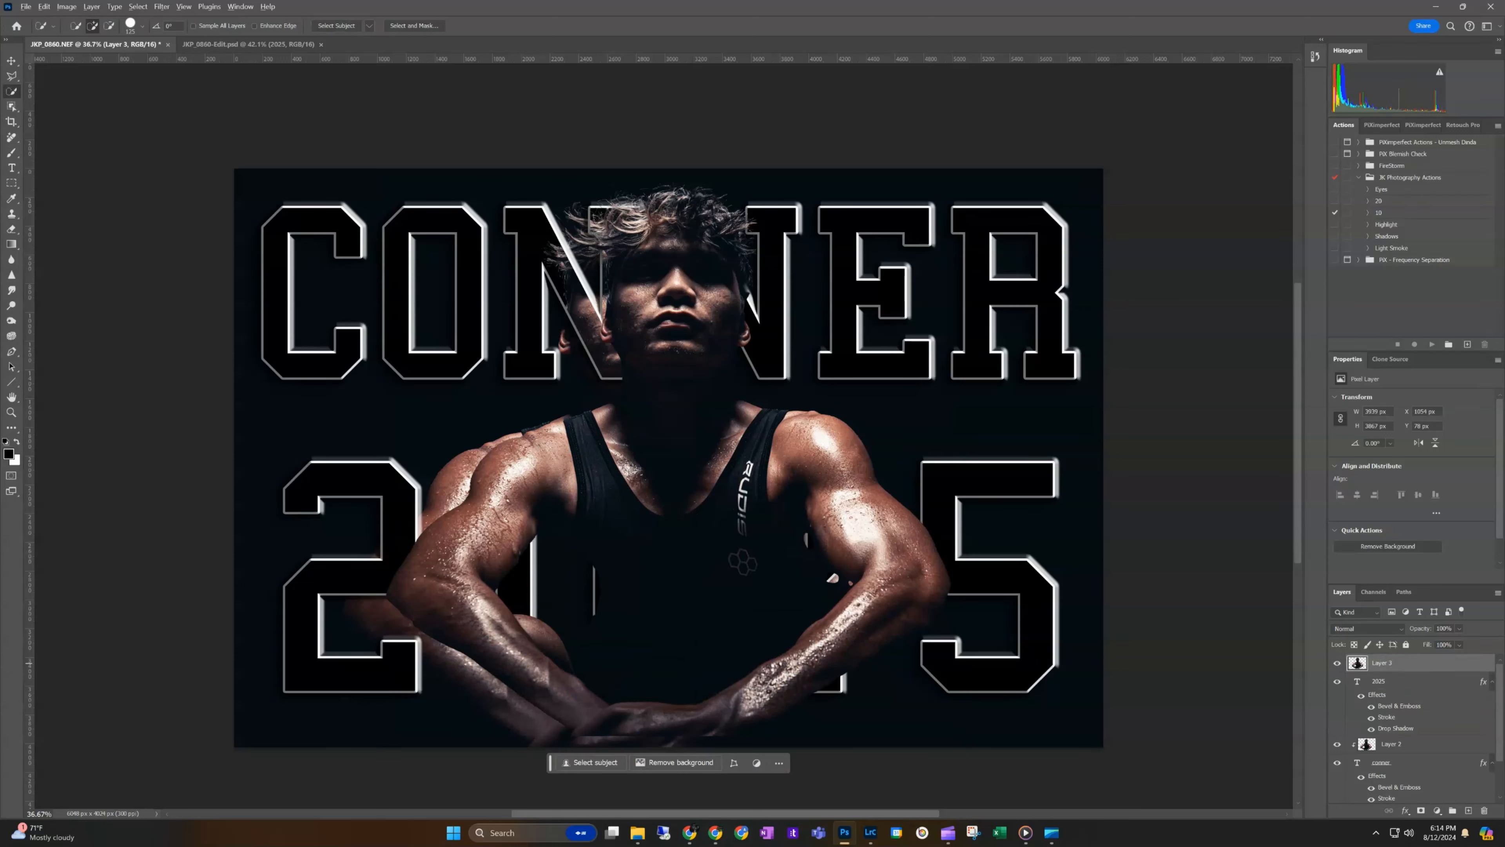
key("ctrl+alt+g")
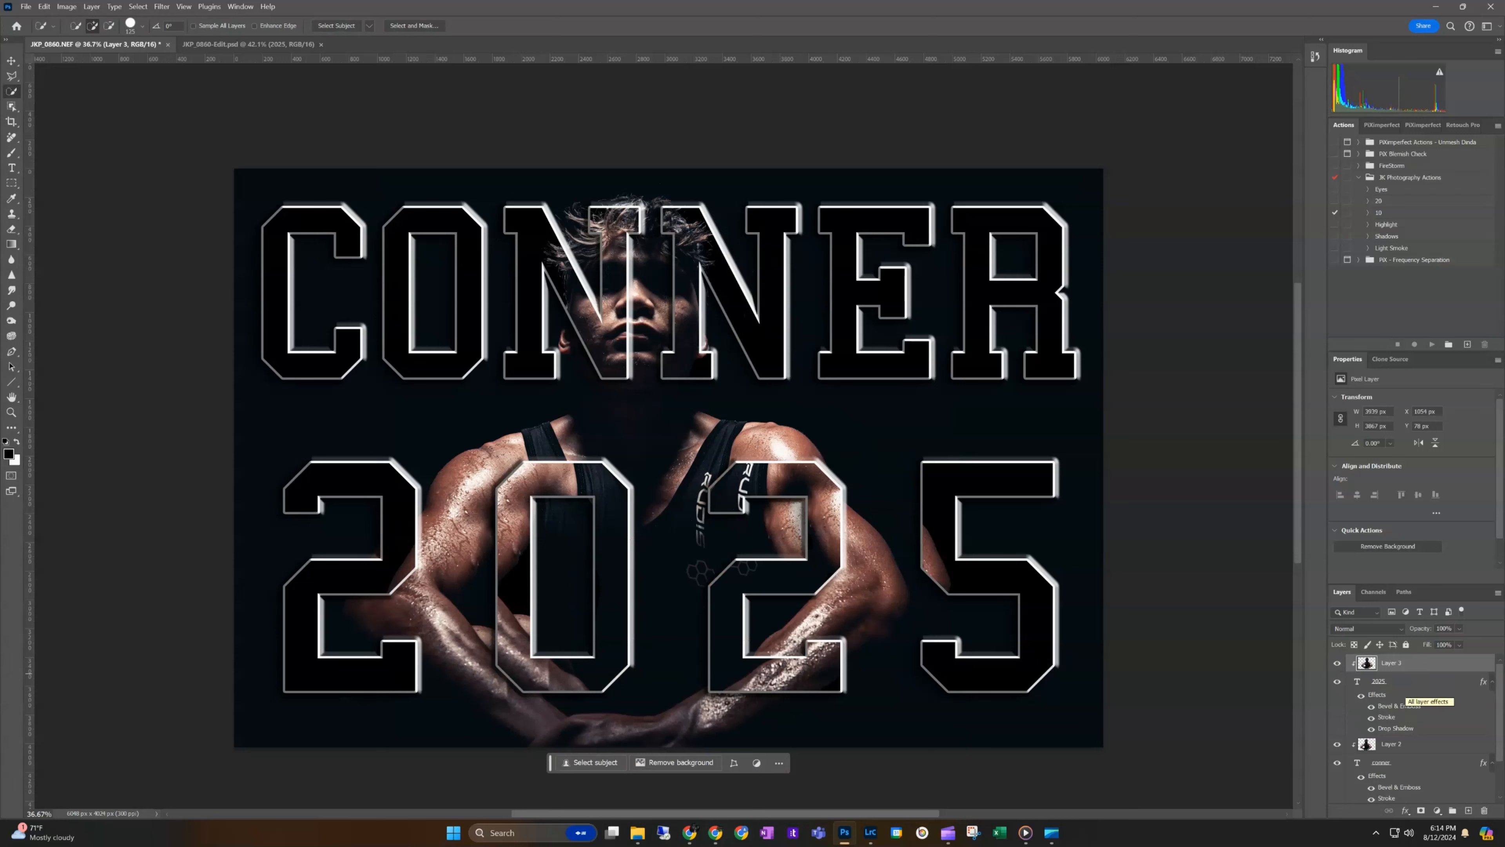
- Add a Black & White adjustment layer, place it directly above the cutout that fills the name, and clip it there
left_click(1437, 810)
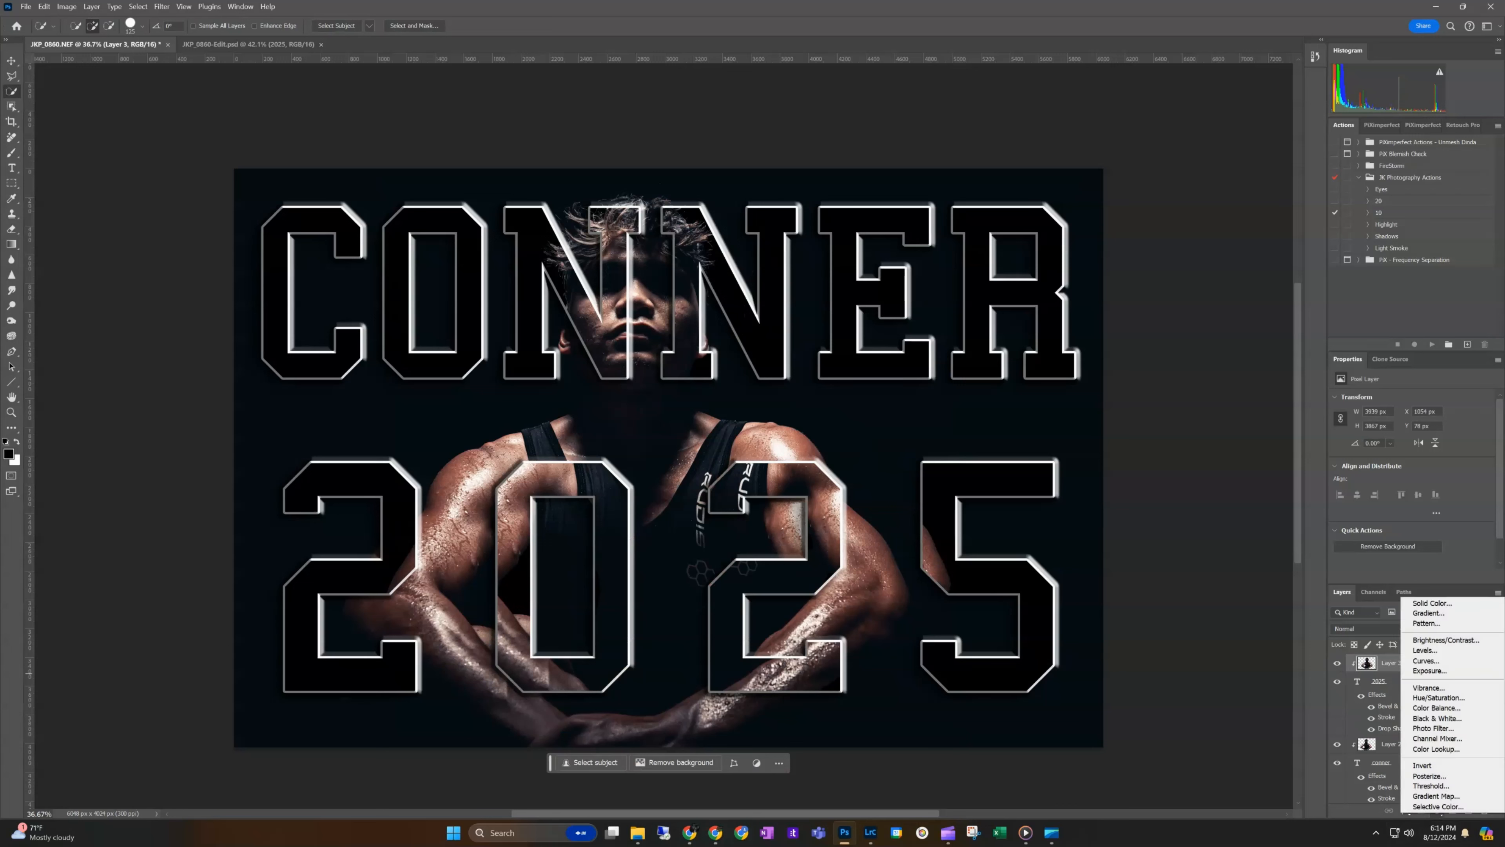
left_click(1436, 718)
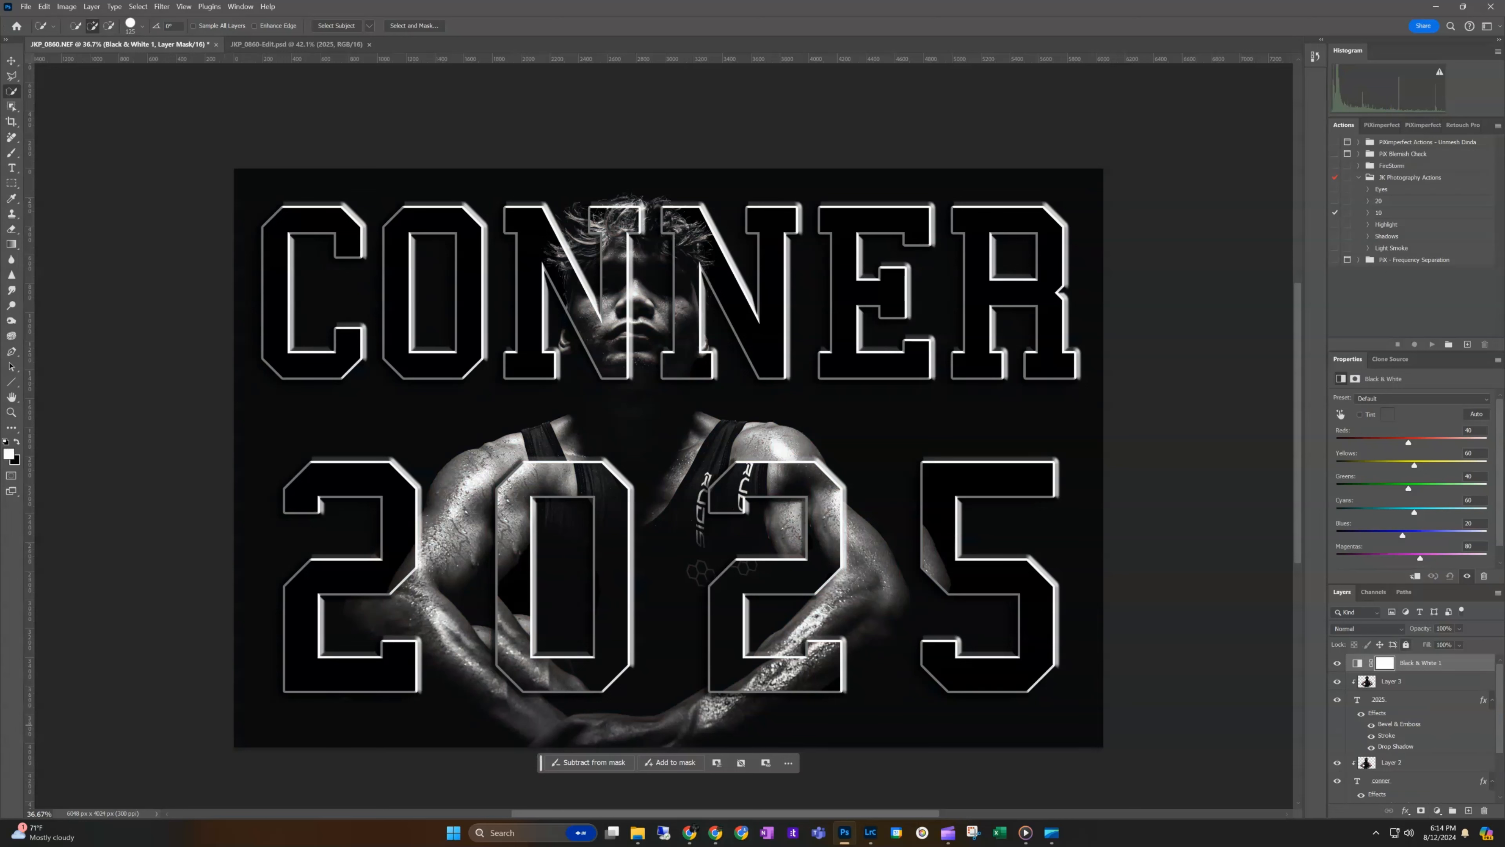
left_click_drag(1422, 662, 1422, 748)
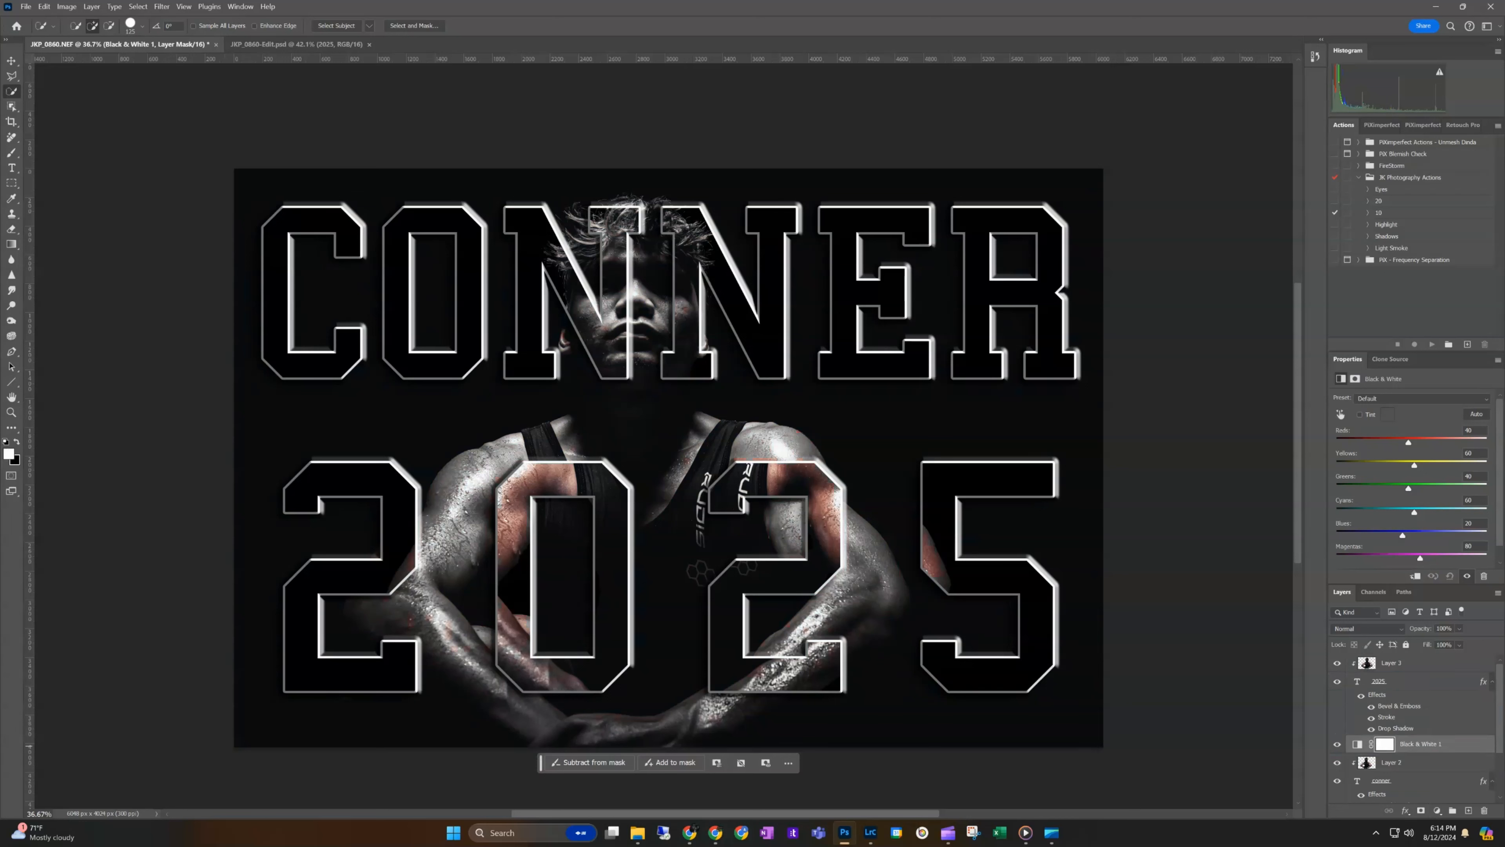
key("ctrl+alt+g")
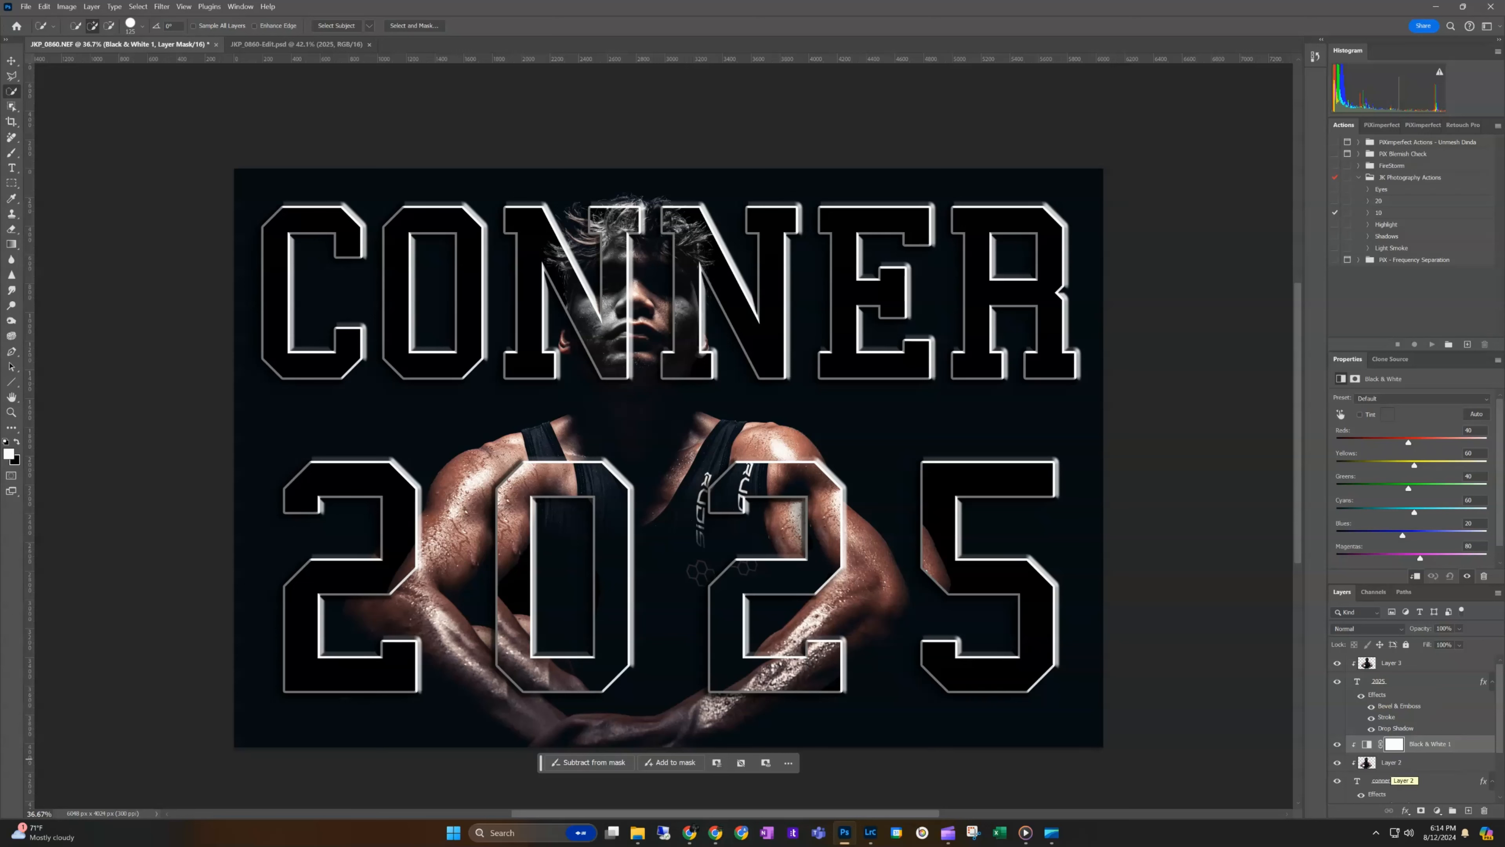
- Copy the name's cutout and Black & White adjustment above the 2025 text, and delete the old cutout that filled the digits
left_click(1422, 763, "shift")
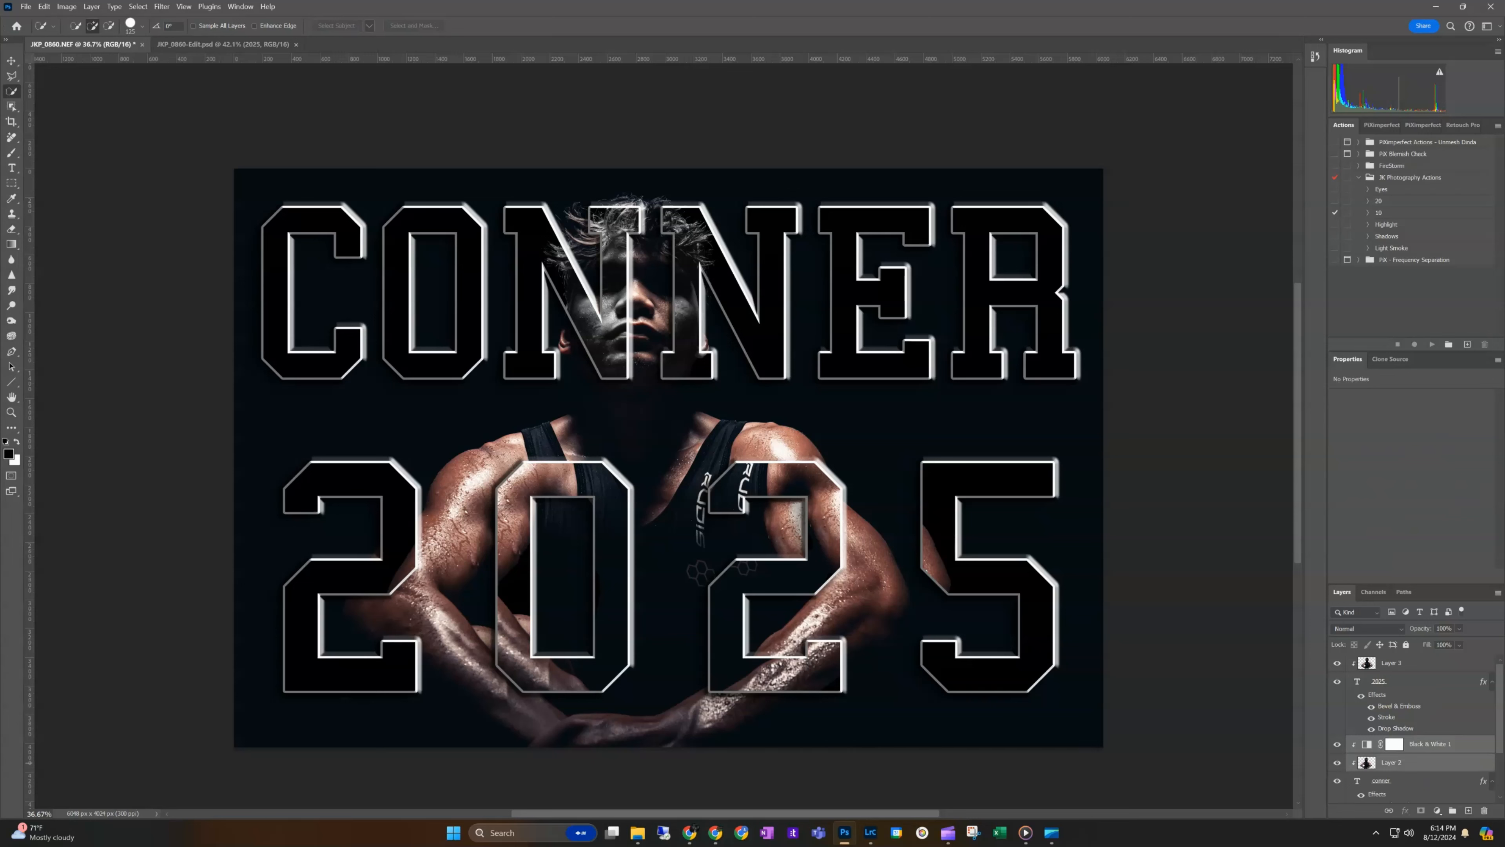
left_click(1423, 681)
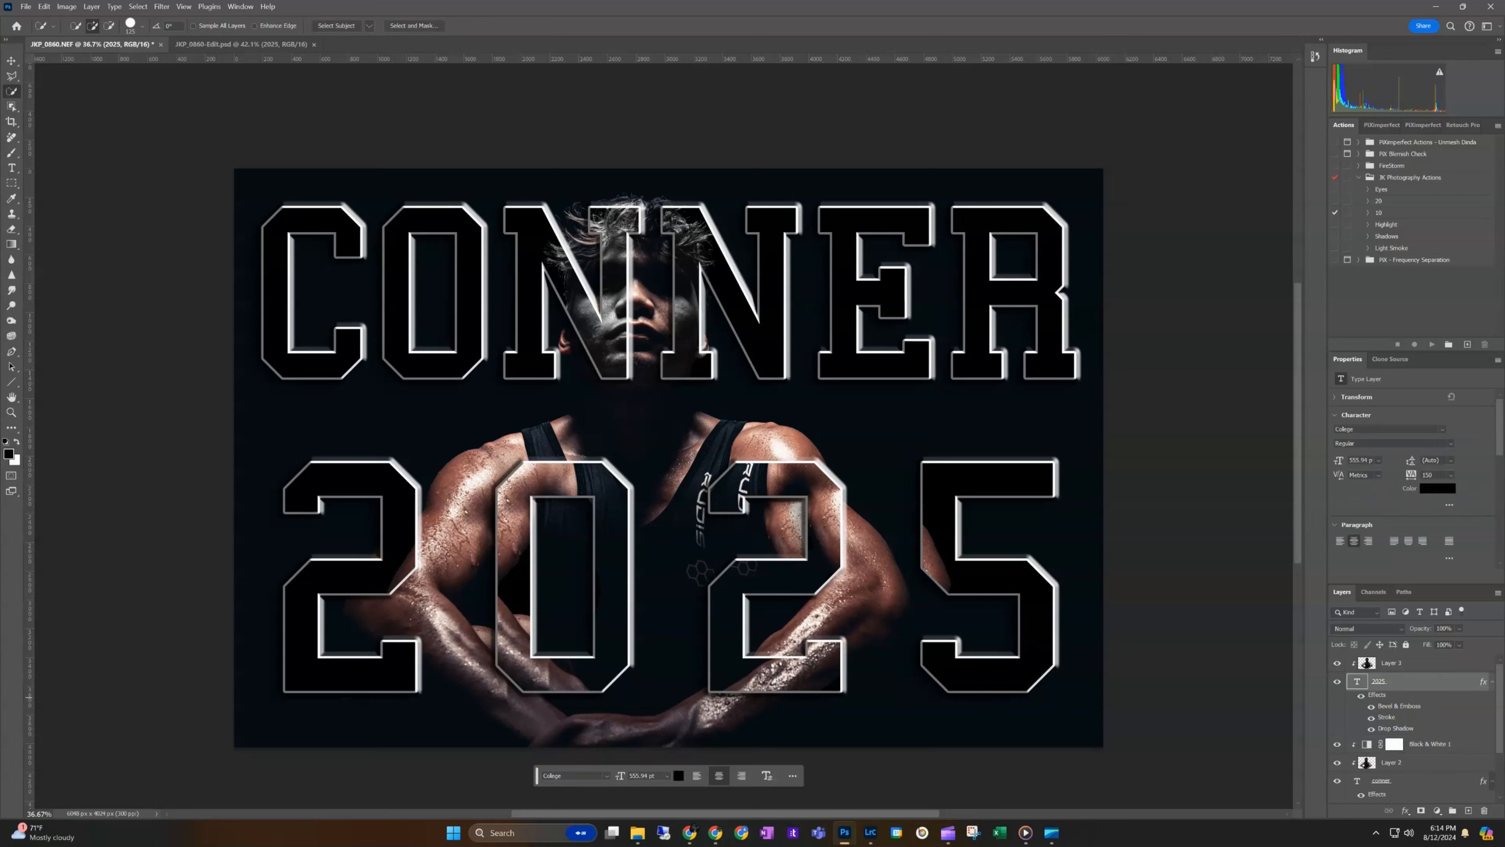
key("ctrl+v")
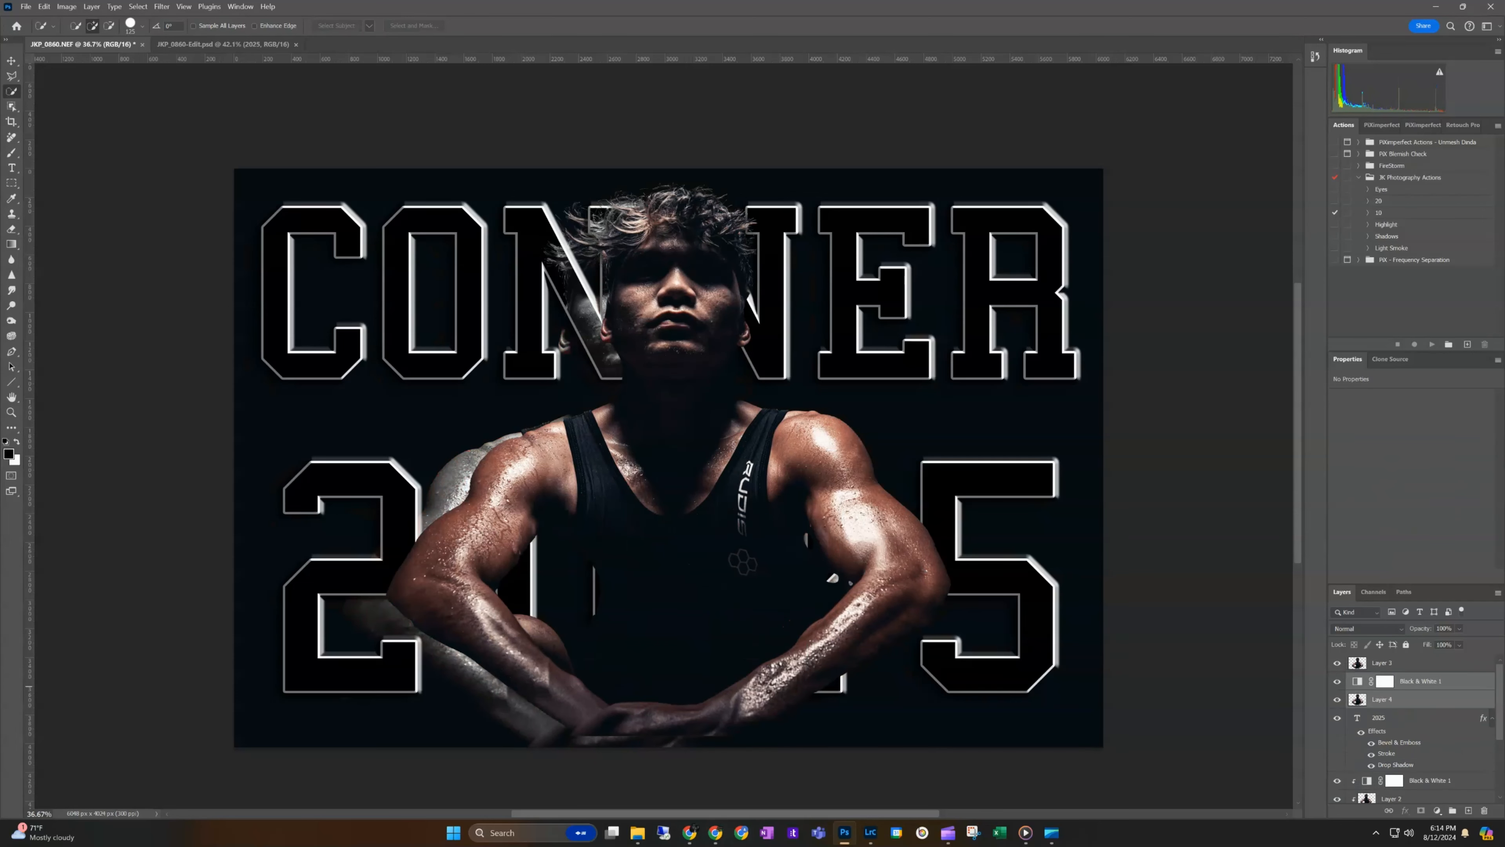
left_click(1422, 663)
key("Delete")
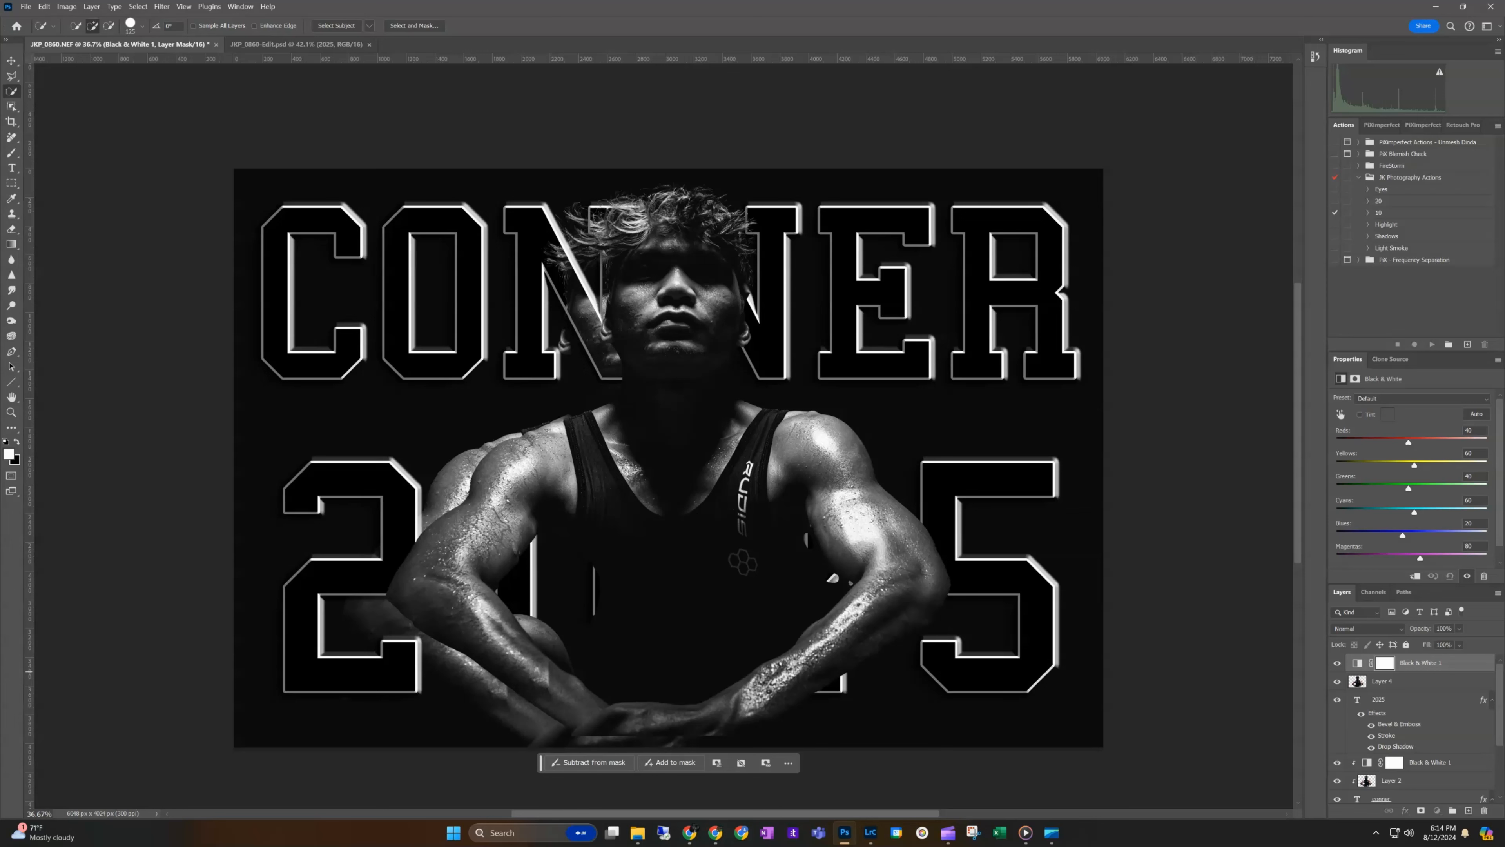
- Clip the copied cutout and its Black & White adjustment to the 2025 text, and align the cutout with the athlete in the background
left_click(1382, 681, "shift")
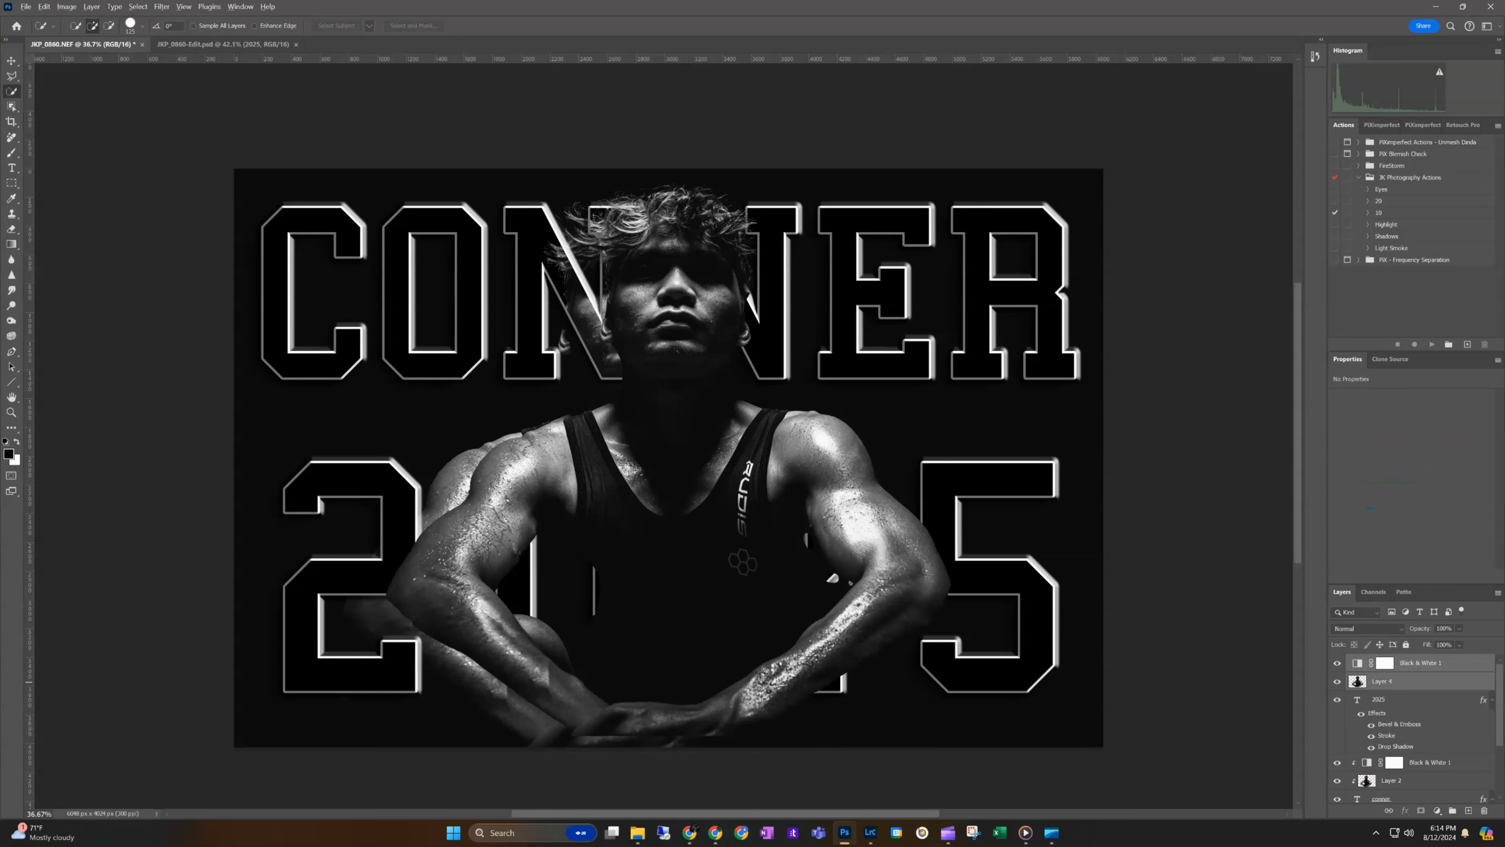
key("ctrl+alt+g")
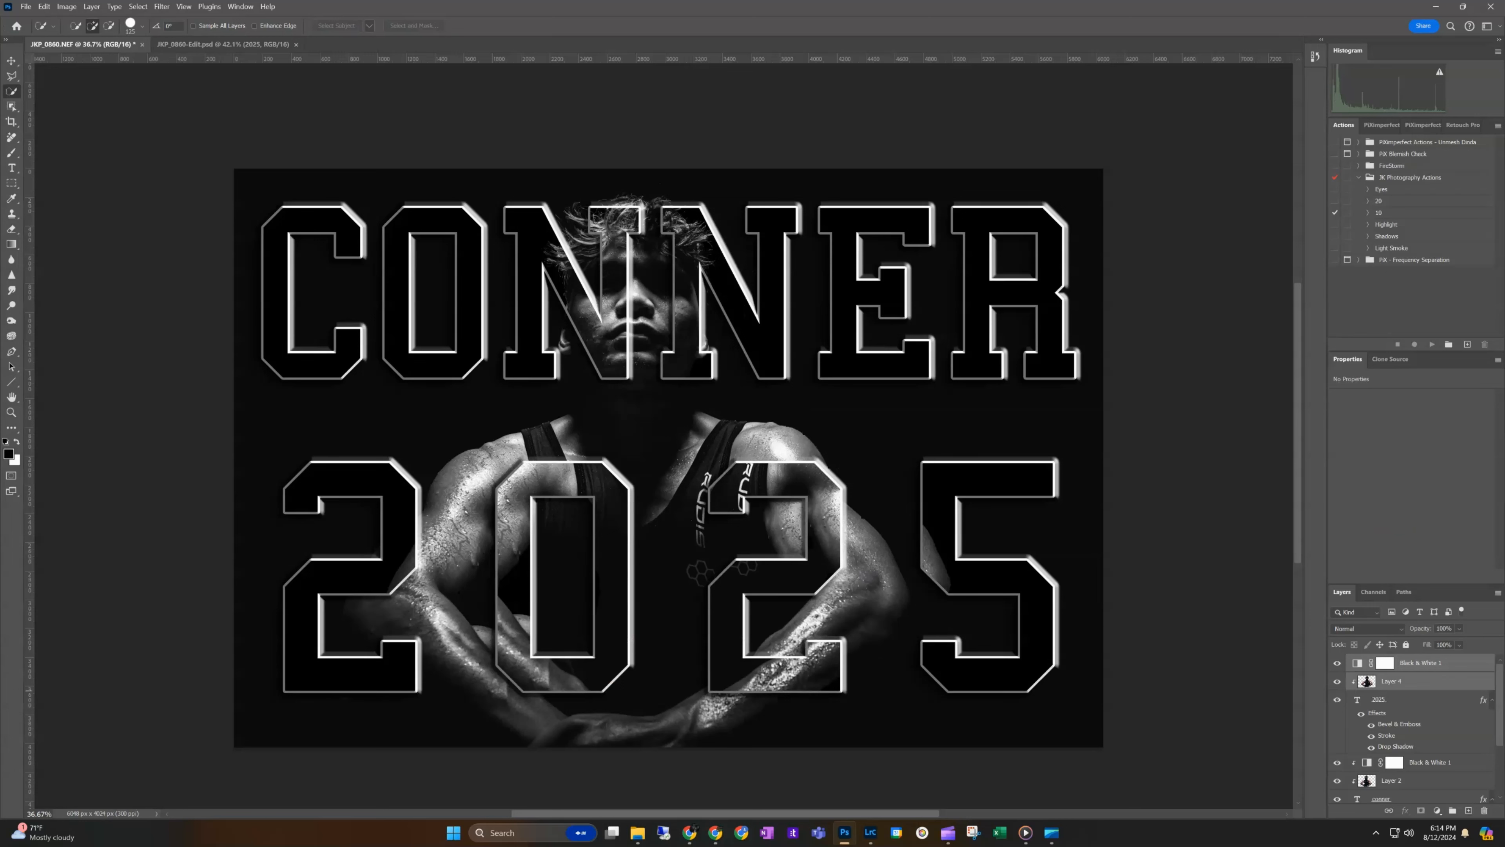
key("ctrl+alt+g")
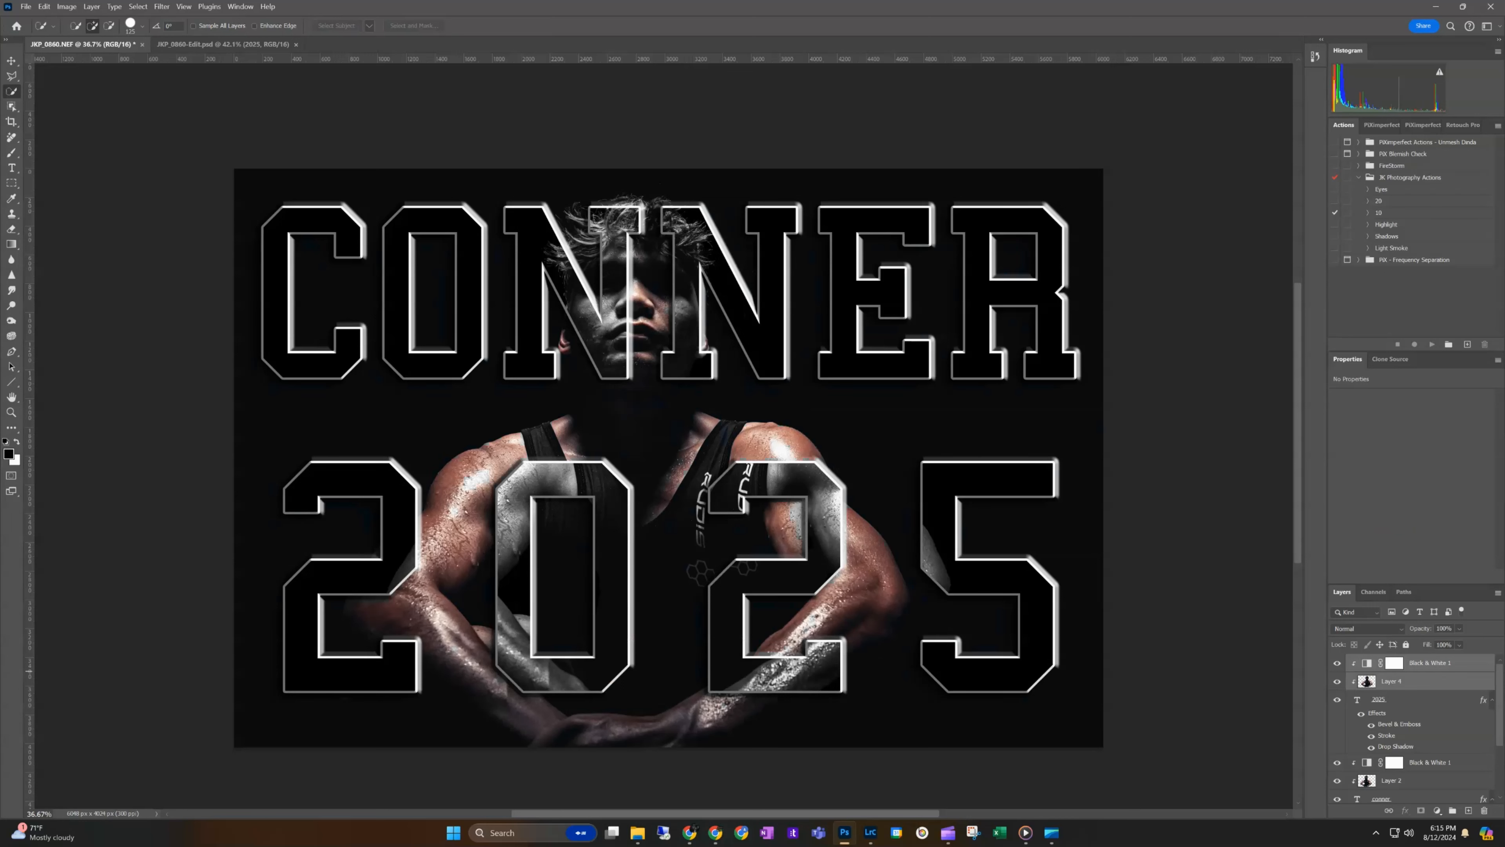
key("ctrl+t")
left_click_drag(751, 505, 711, 523)
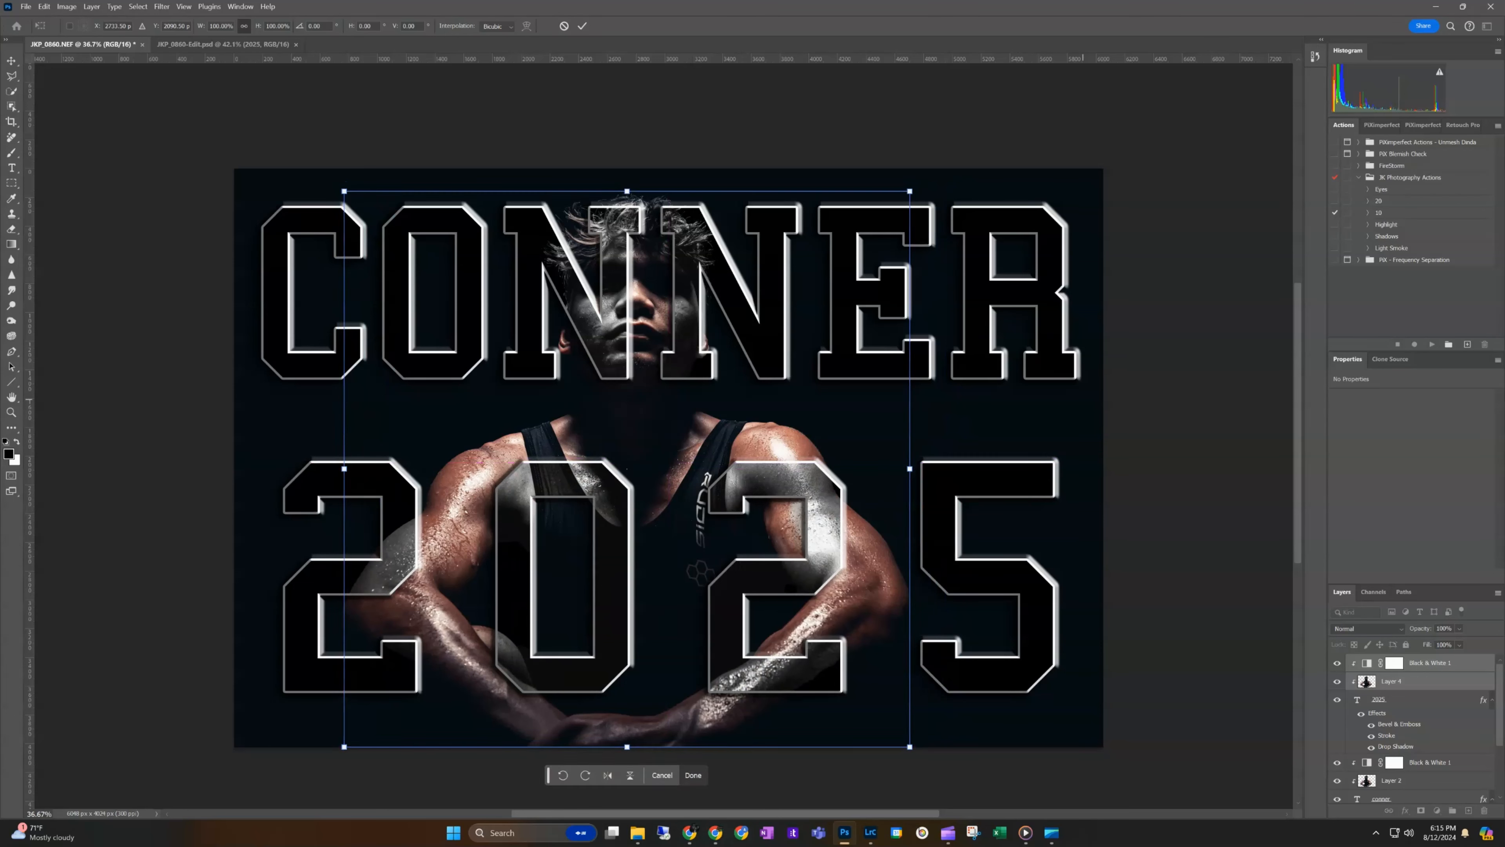
key("Return")
key("w")
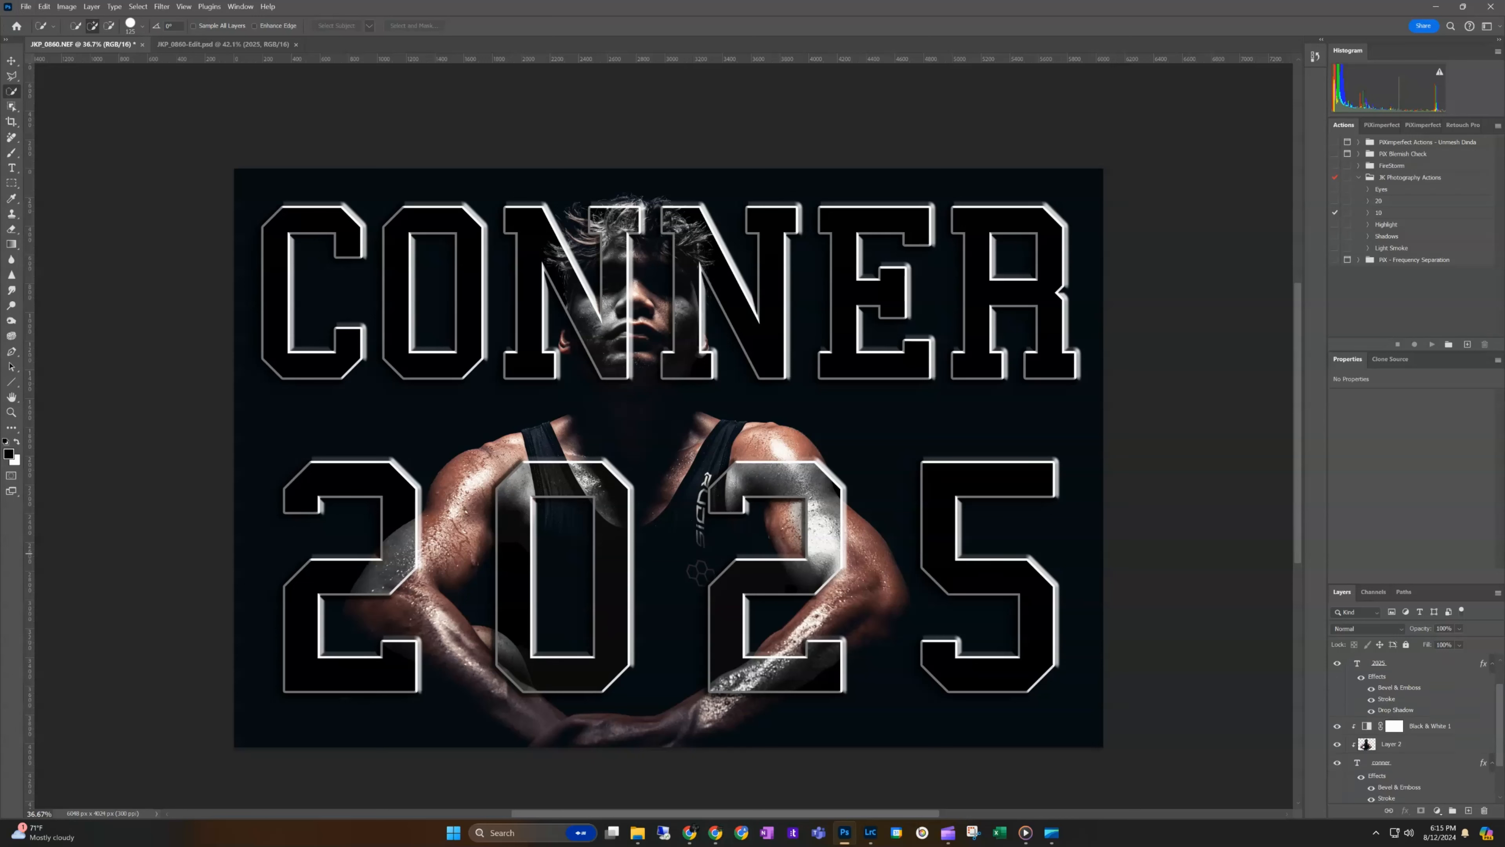
- With both Black & White adjustments hidden, tint the 2025 cutout teal using the Camera Raw filter at temperature -79 and tint -66
left_click(1393, 680)
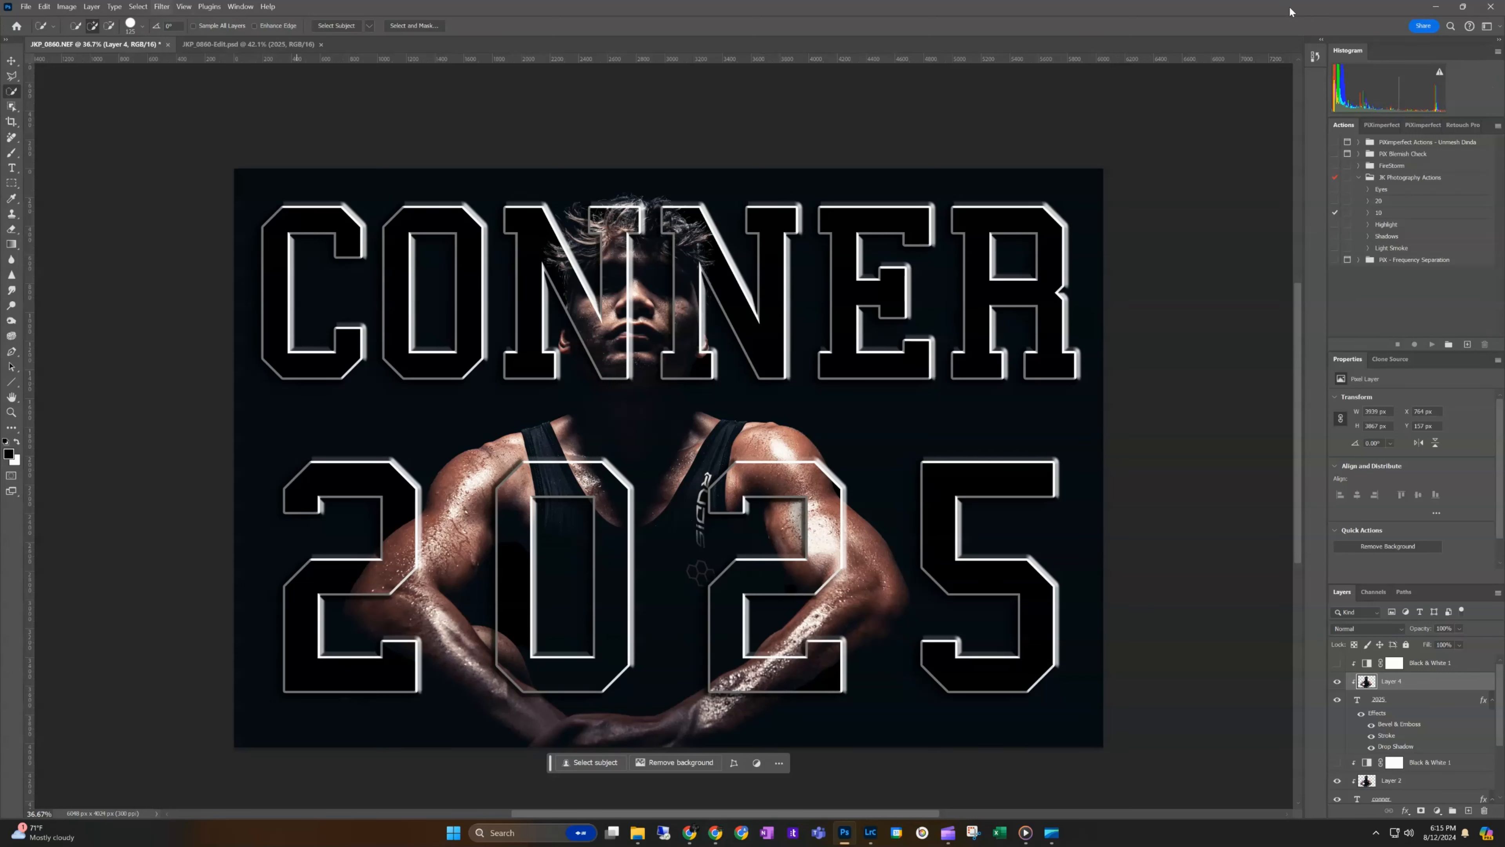
key("alt+t")
key("Down")
key("Down")
key("Down")
key("Down")
key("Return")
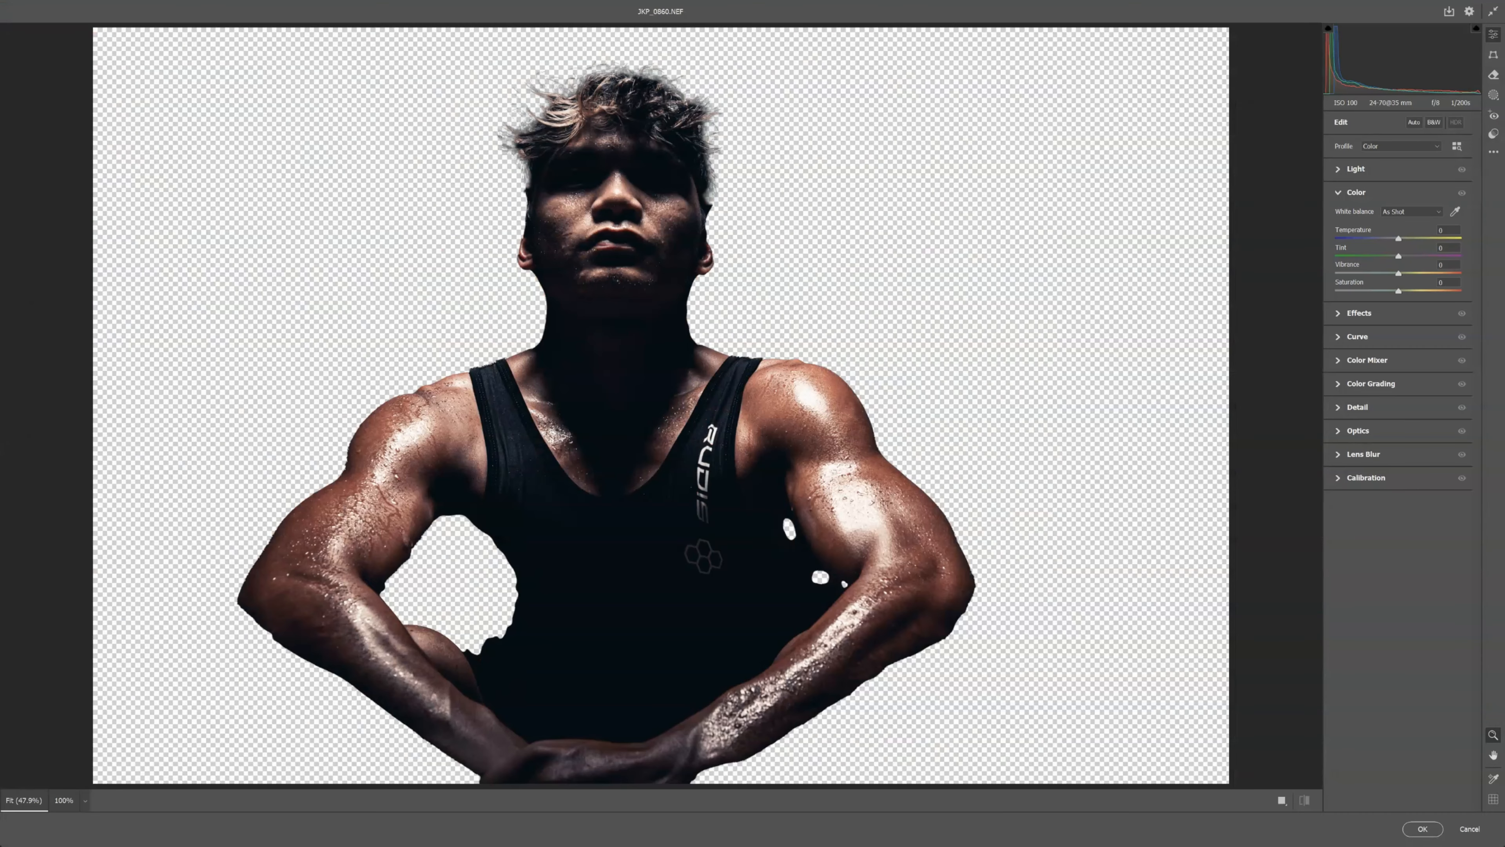
left_click_drag(1399, 239, 1356, 256)
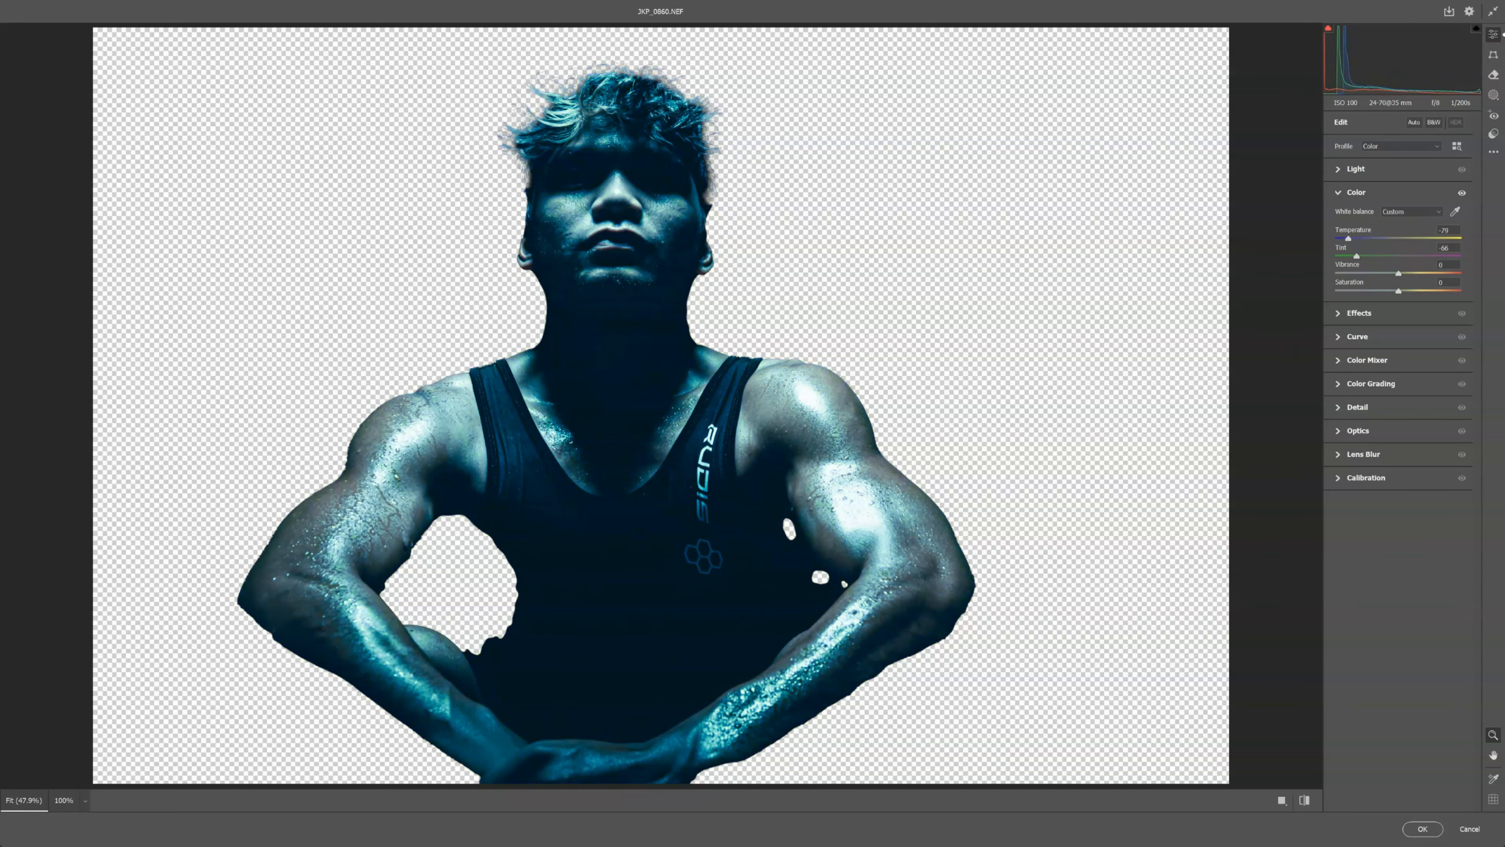
left_click(1422, 828)
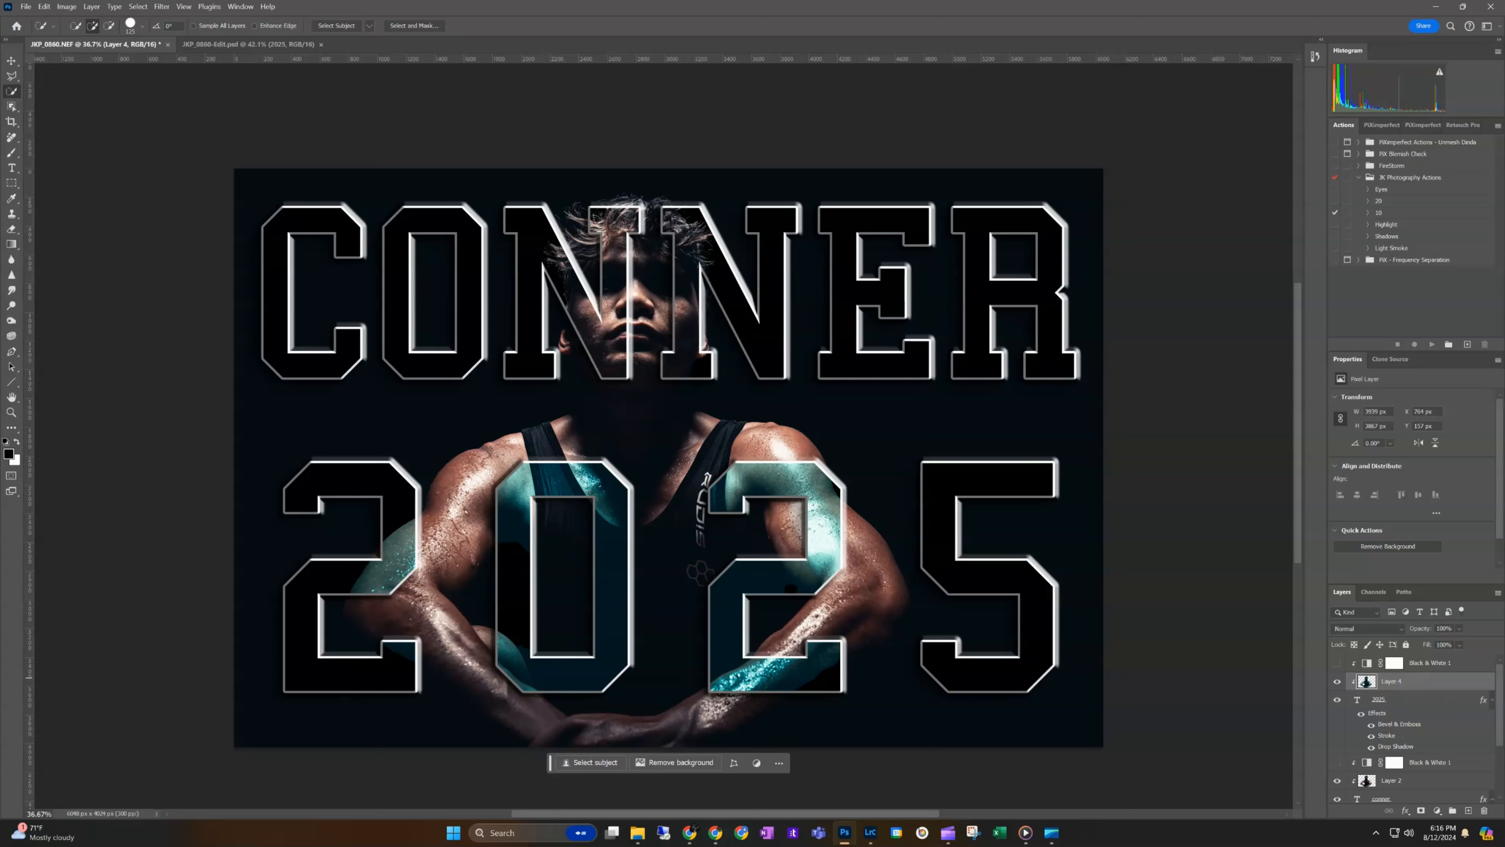
left_click(1460, 628)
left_click_drag(1458, 641, 1480, 642)
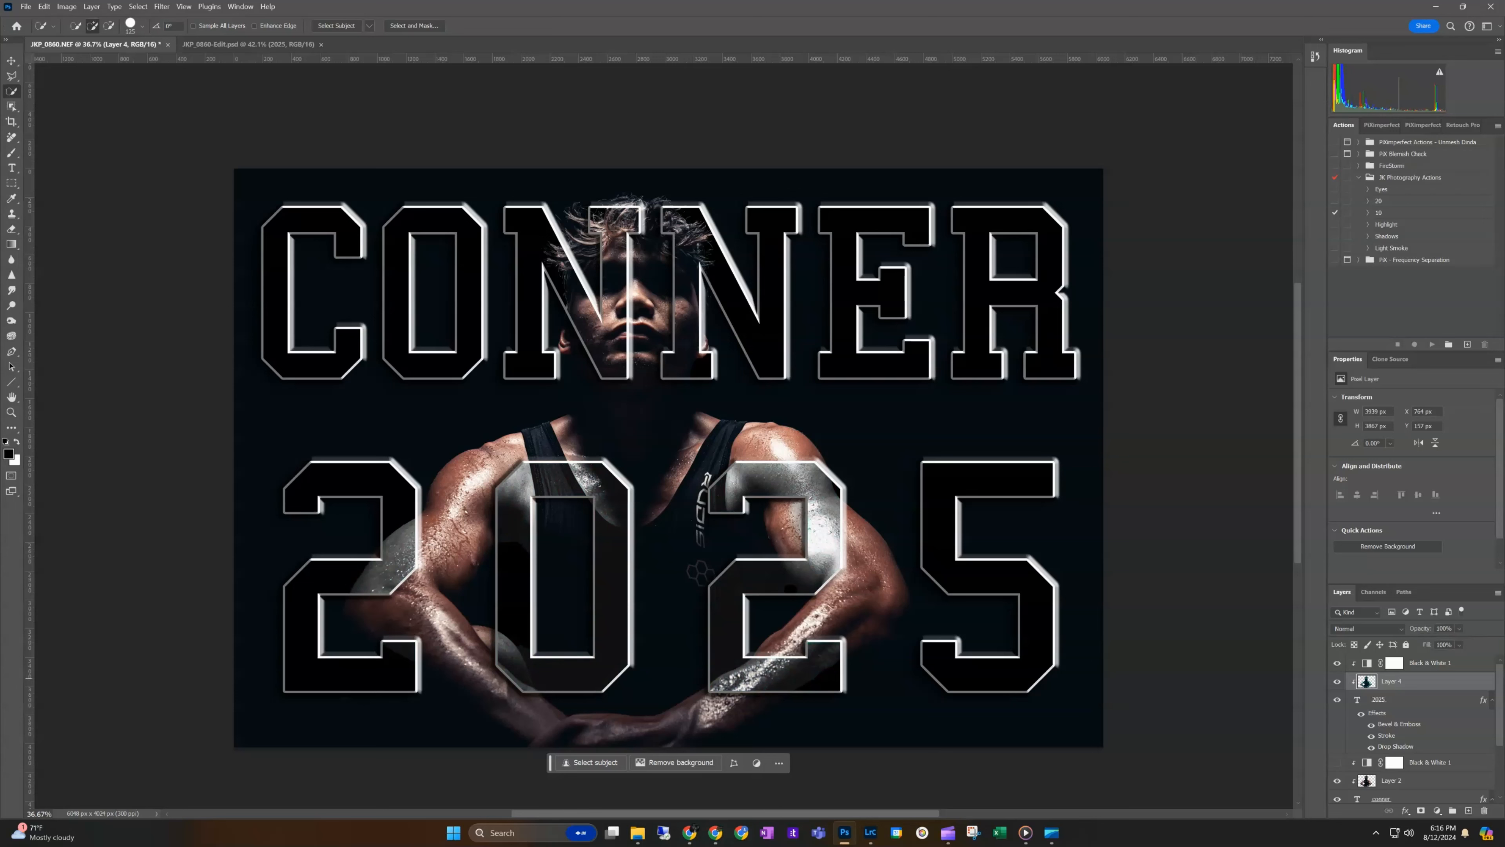
key("Delete")
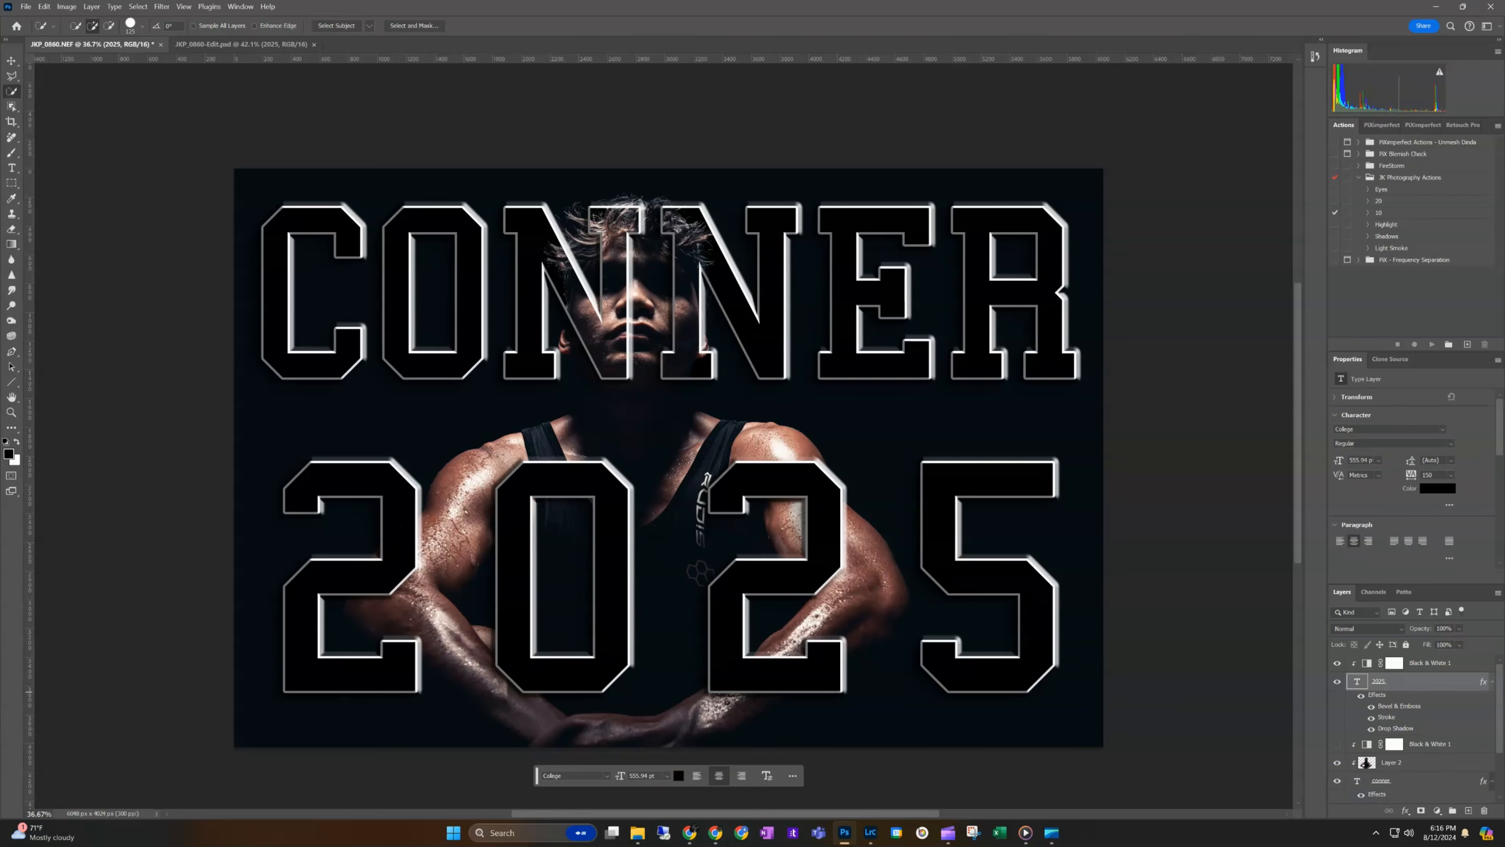
scroll(1393, 708, "down", 1)
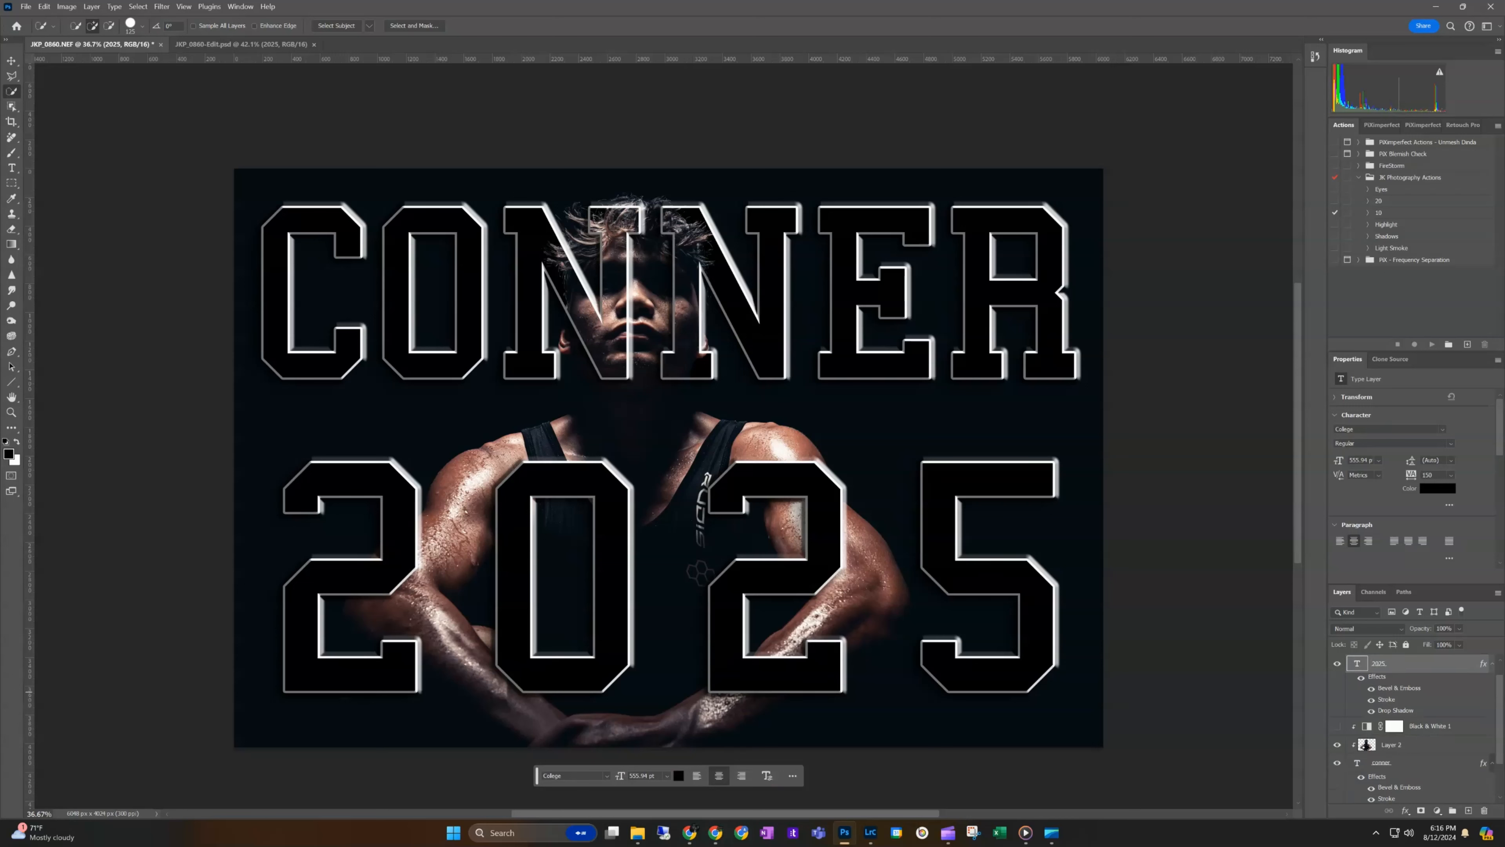
key("ctrl+z")
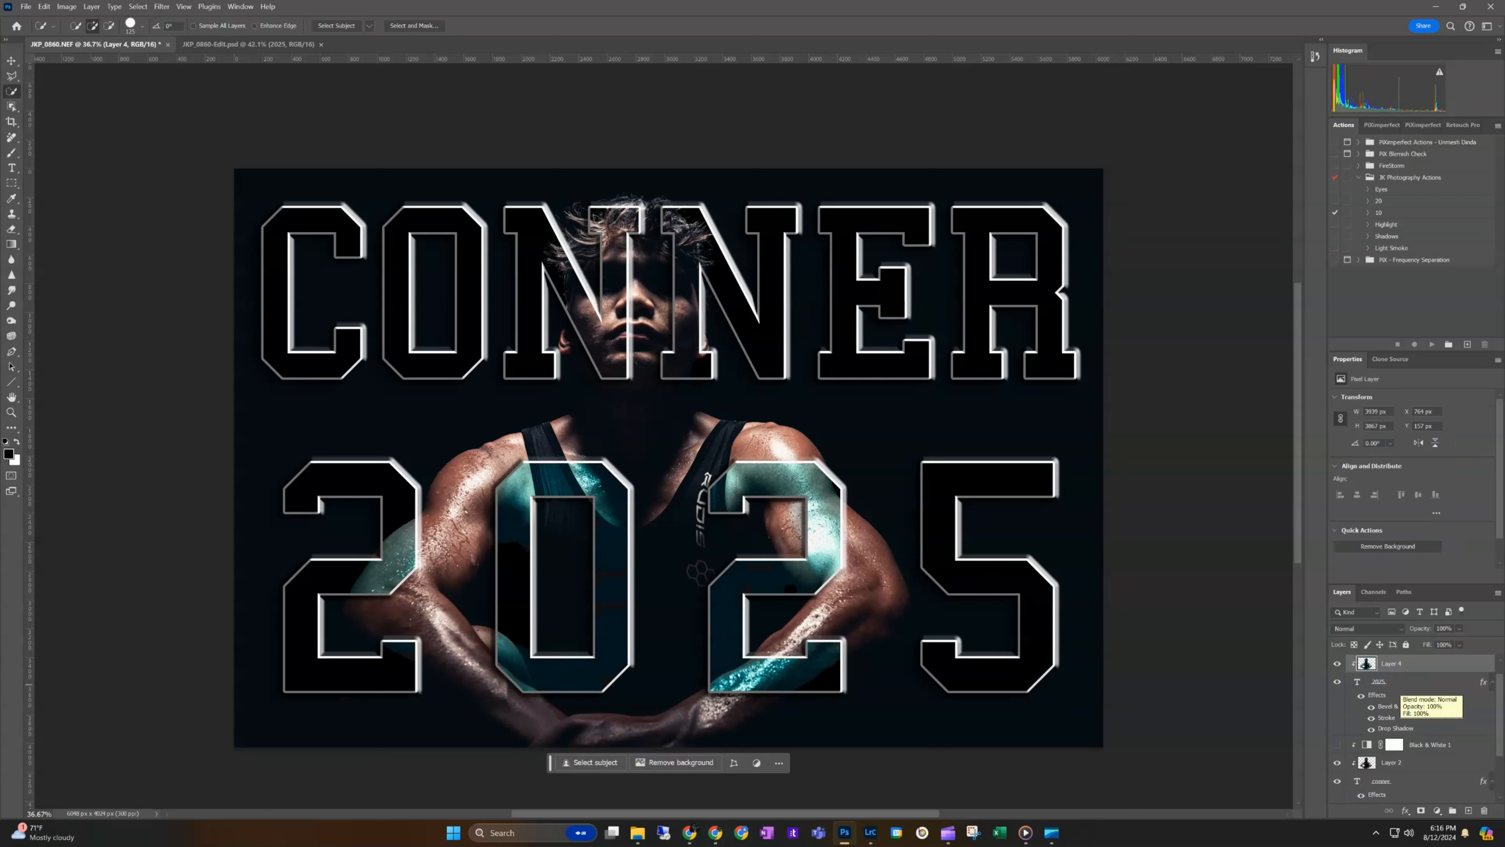
scroll(1397, 691, "up", 1)
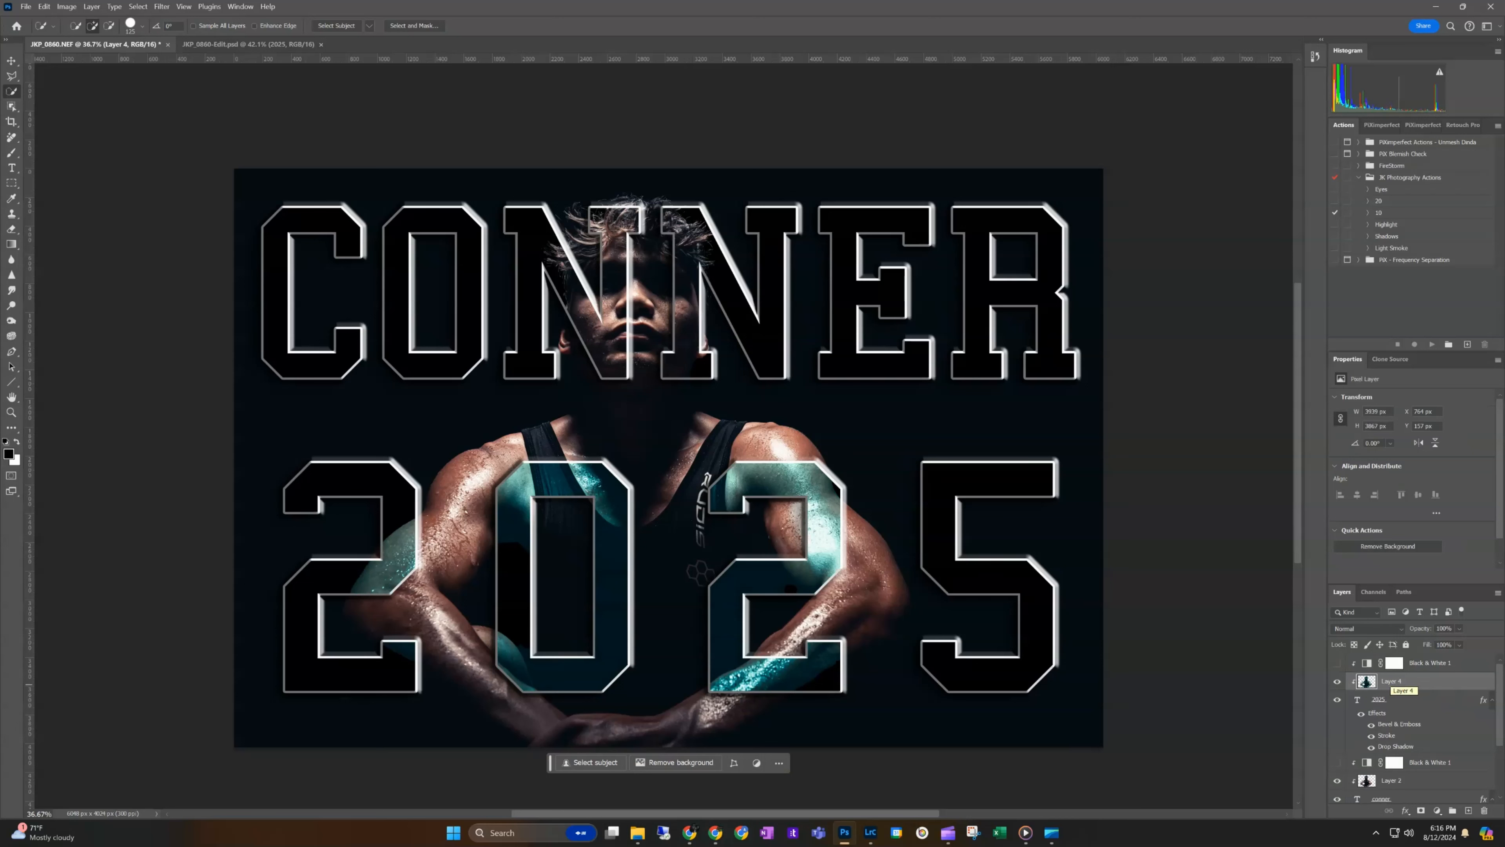
- Show the Black & White adjustment layers over the 2025 cutout and the name cutout again
left_click(1337, 662)
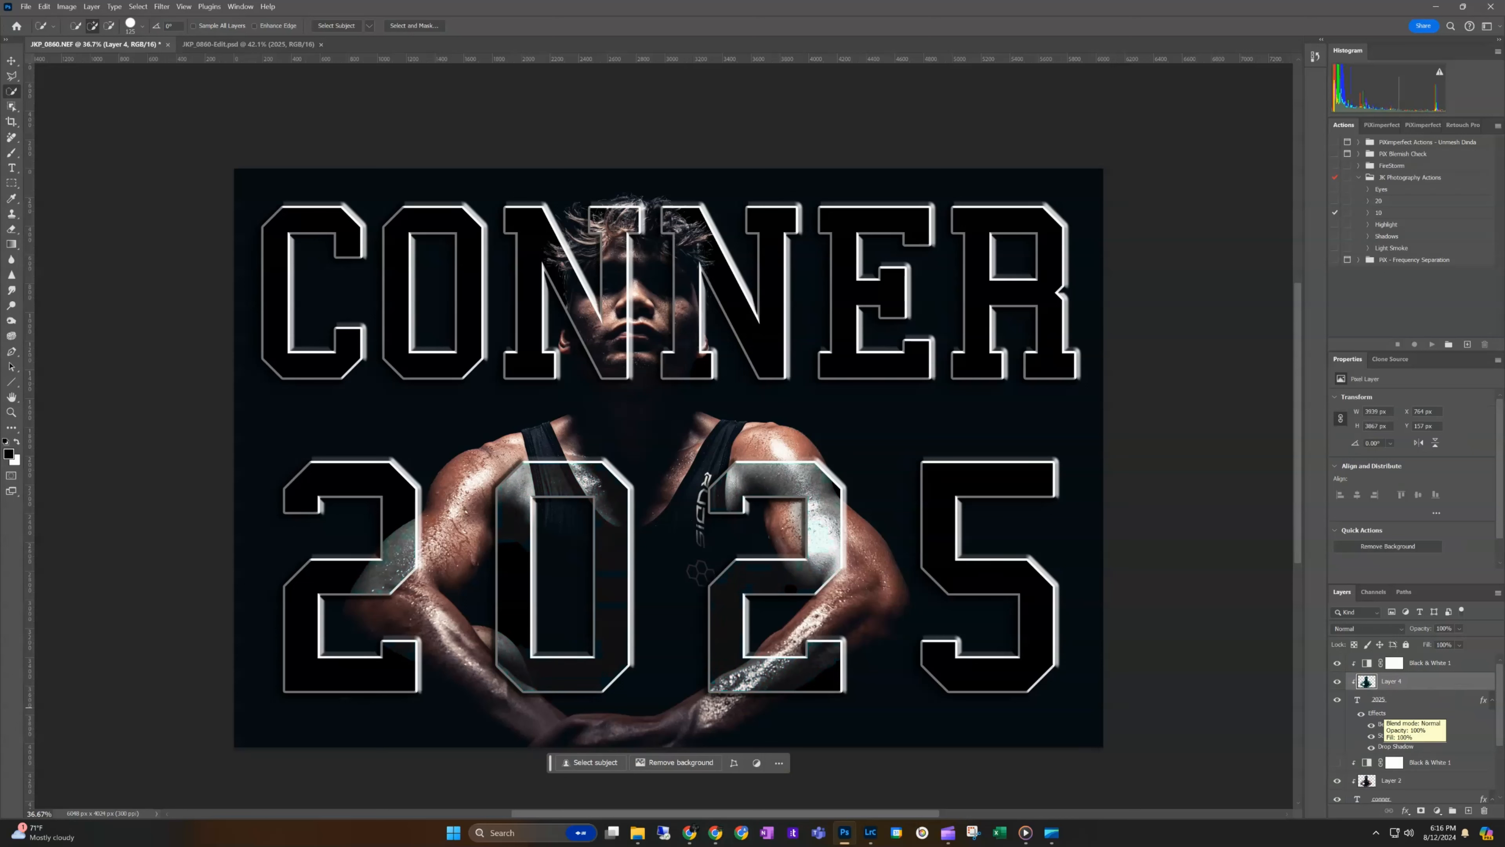
left_click(1337, 762)
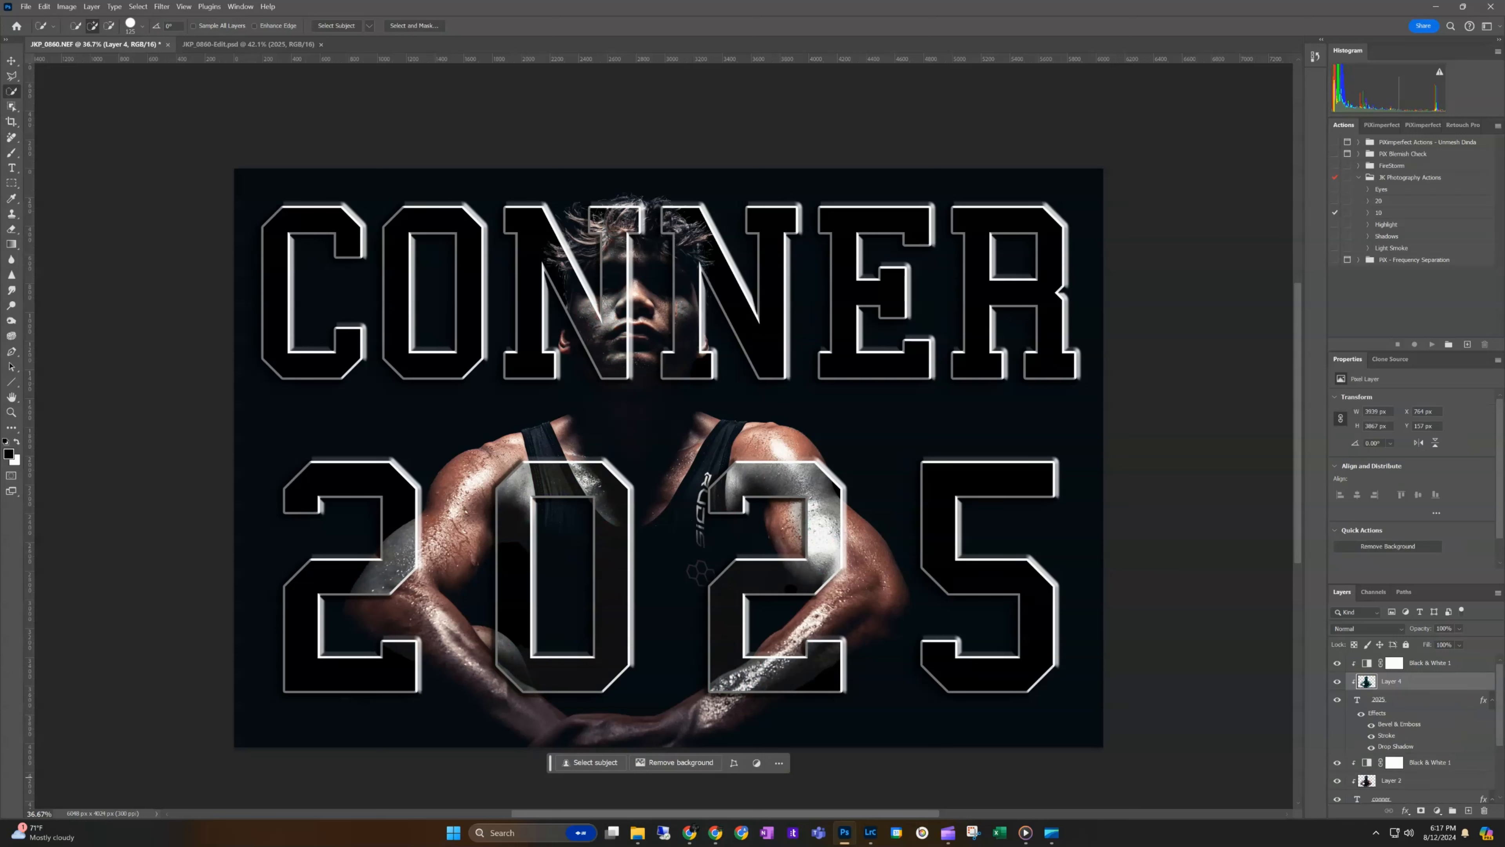
scroll(1417, 723, "down", 3)
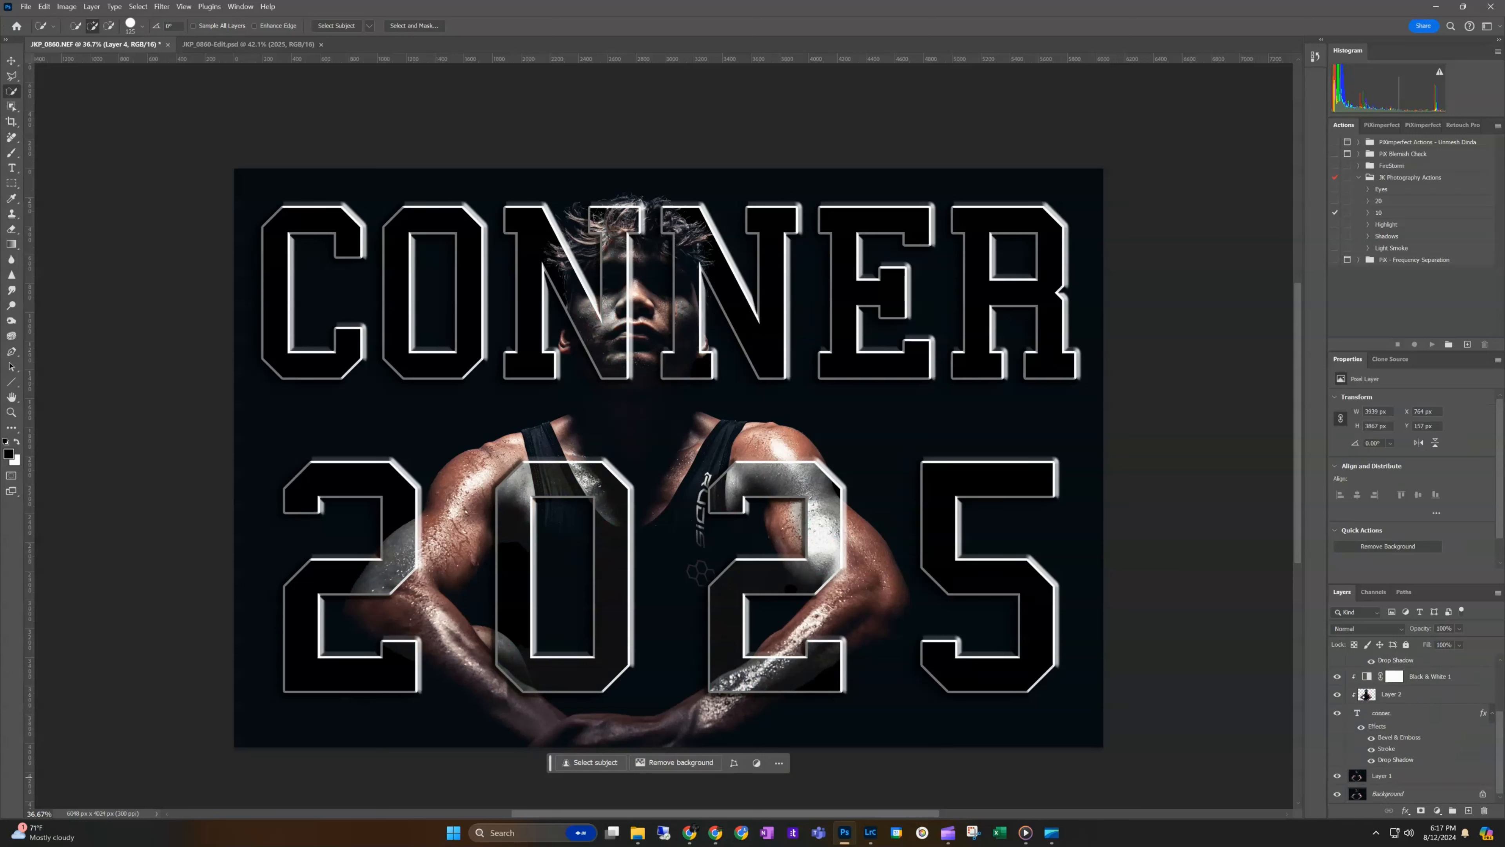